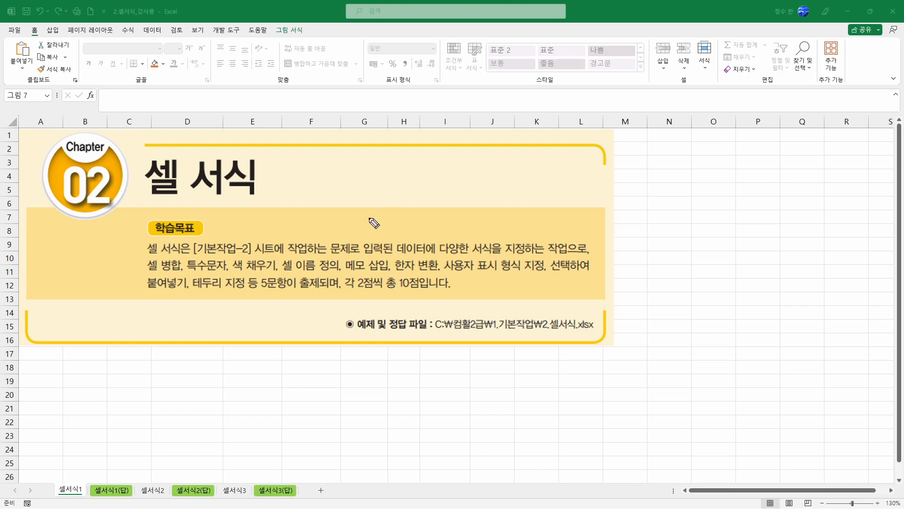
pyautogui.moveTo(297, 170); pyautogui.dragTo(292, 182)
pyautogui.moveTo(305, 171); pyautogui.dragTo(296, 203)
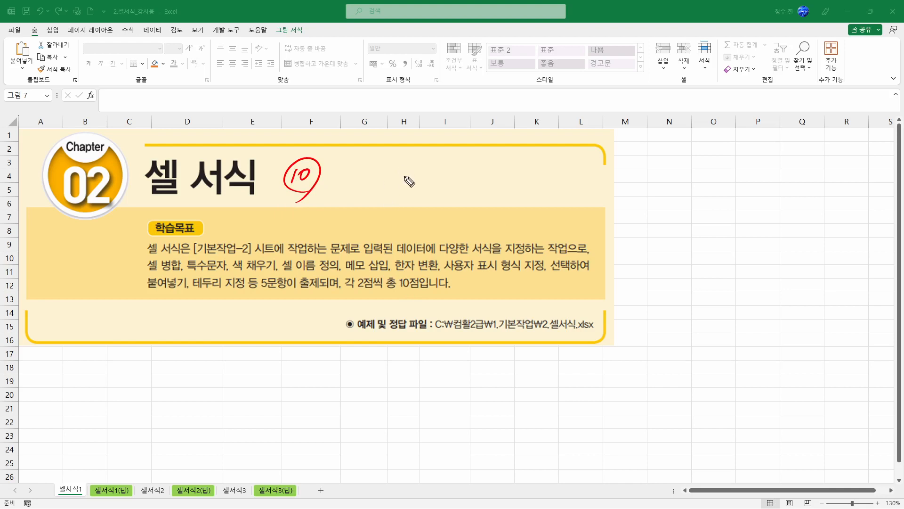
pyautogui.moveTo(381, 175)
pyautogui.mouseDown()
pyautogui.moveTo(389, 188)
pyautogui.moveTo(405, 171)
pyautogui.moveTo(403, 191)
pyautogui.moveTo(427, 180)
pyautogui.moveTo(398, 210)
pyautogui.mouseUp()
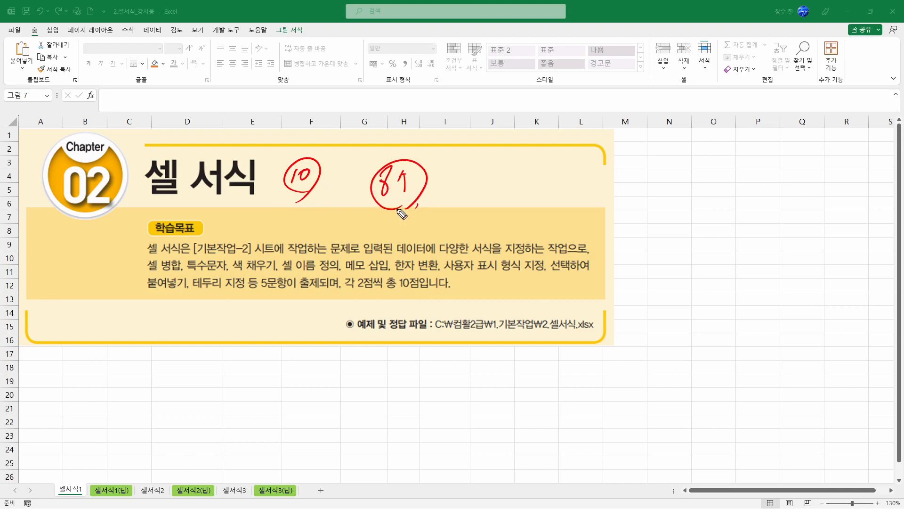
pyautogui.press('Escape')
# Delete the chapter title picture that covers the 셀서식1 worksheet
pyautogui.click(404, 265)
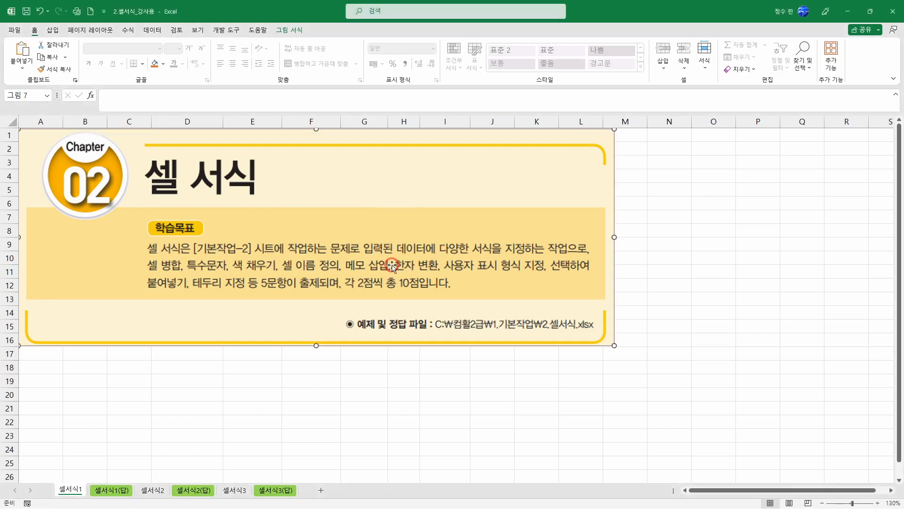
pyautogui.press('Delete')
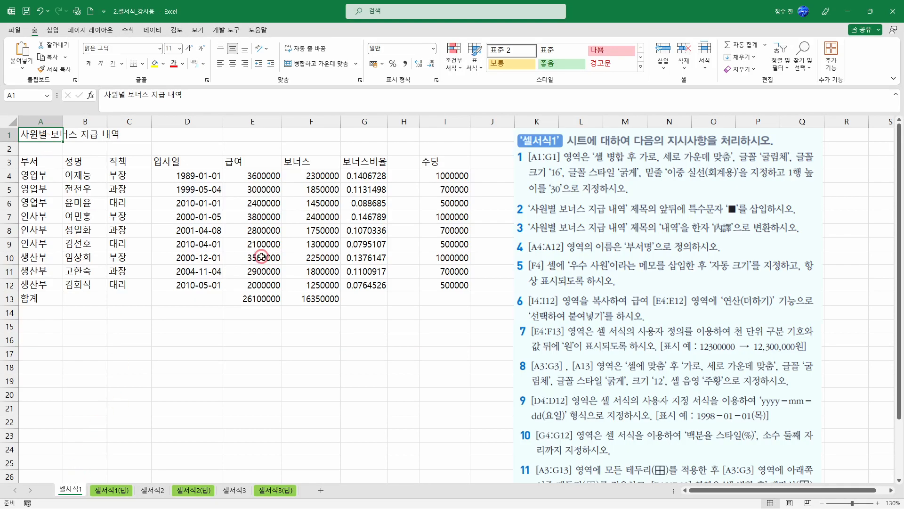
# Read the formatting instructions beside the table and mark item 1's merge, font, underline and row-height requirements
pyautogui.scroll(-2, 532, 264)
pyautogui.scroll(2, 531, 413)
pyautogui.click(521, 162)
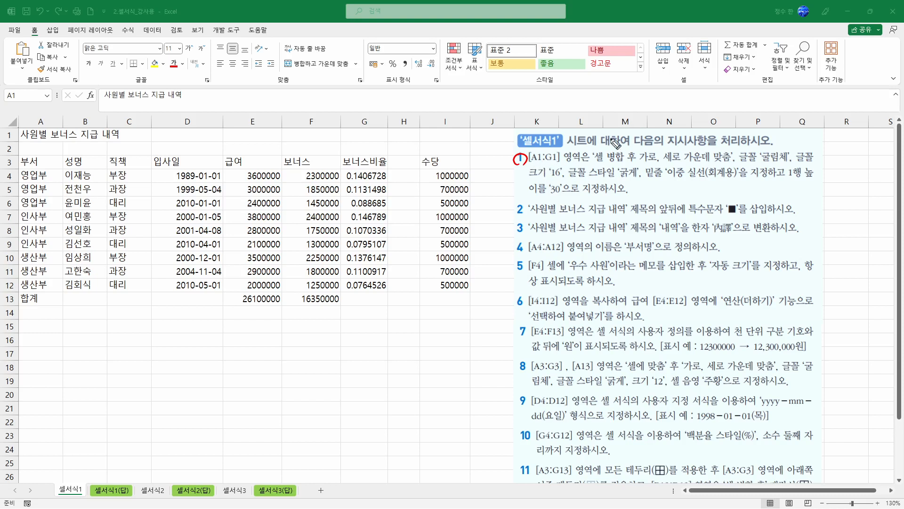
pyautogui.moveTo(594, 163); pyautogui.dragTo(787, 165)
pyautogui.moveTo(543, 179); pyautogui.dragTo(736, 179)
pyautogui.moveTo(671, 181); pyautogui.dragTo(743, 183)
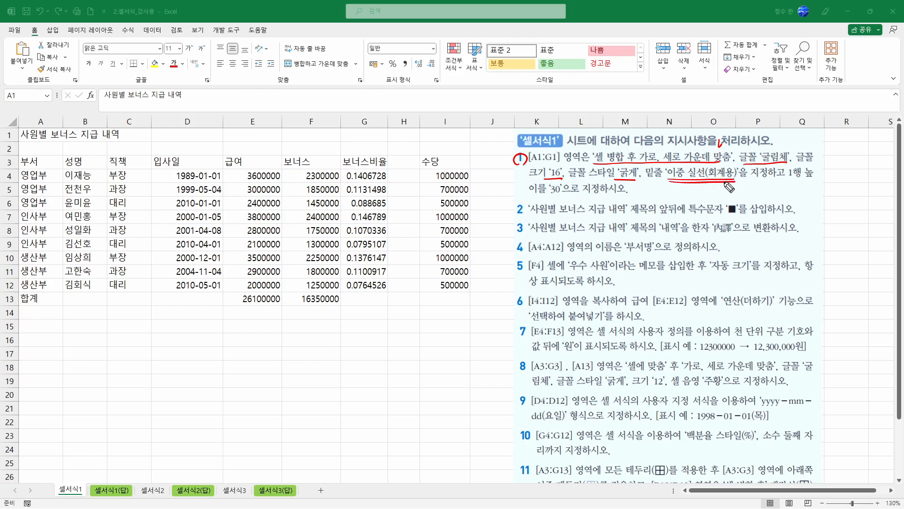
pyautogui.moveTo(556, 197)
pyautogui.mouseDown()
pyautogui.moveTo(570, 188)
pyautogui.moveTo(548, 202)
pyautogui.mouseUp()
pyautogui.moveTo(23, 134); pyautogui.dragTo(375, 135)
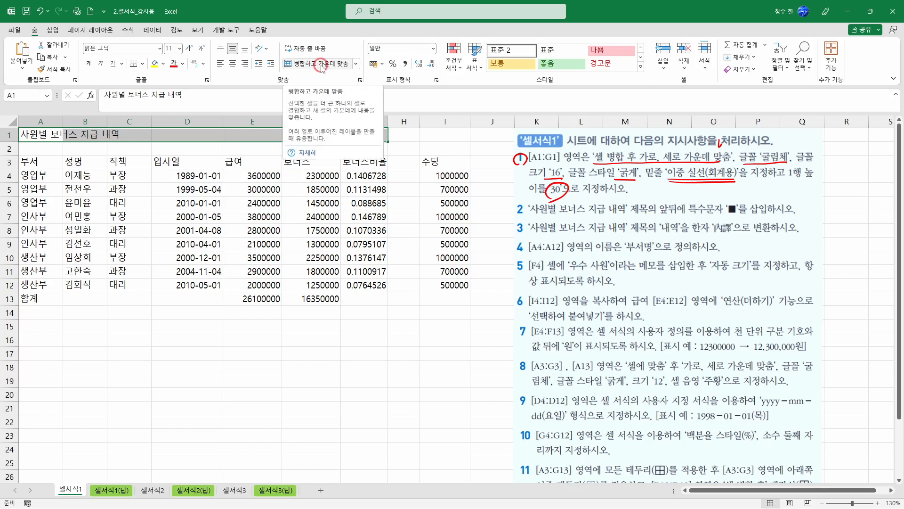
pyautogui.click(338, 66)
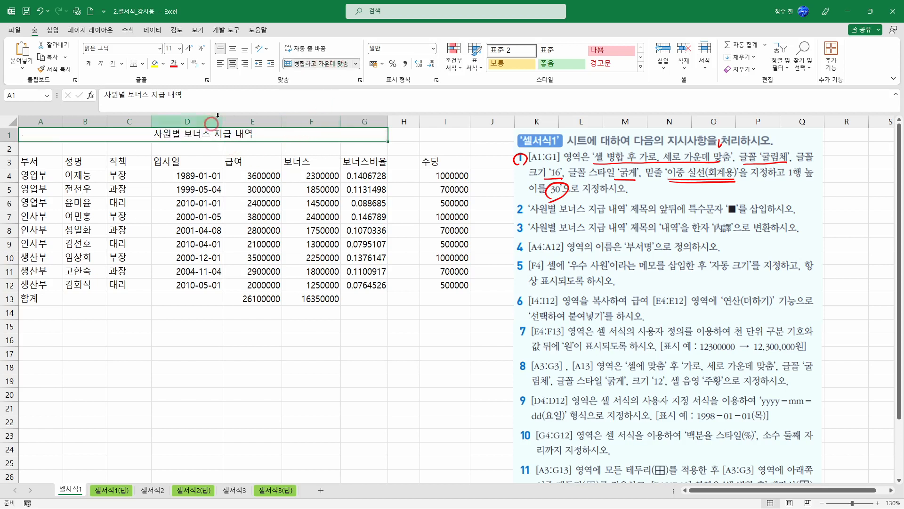
pyautogui.click(325, 63)
pyautogui.moveTo(44, 133); pyautogui.dragTo(415, 133)
pyautogui.click(328, 66)
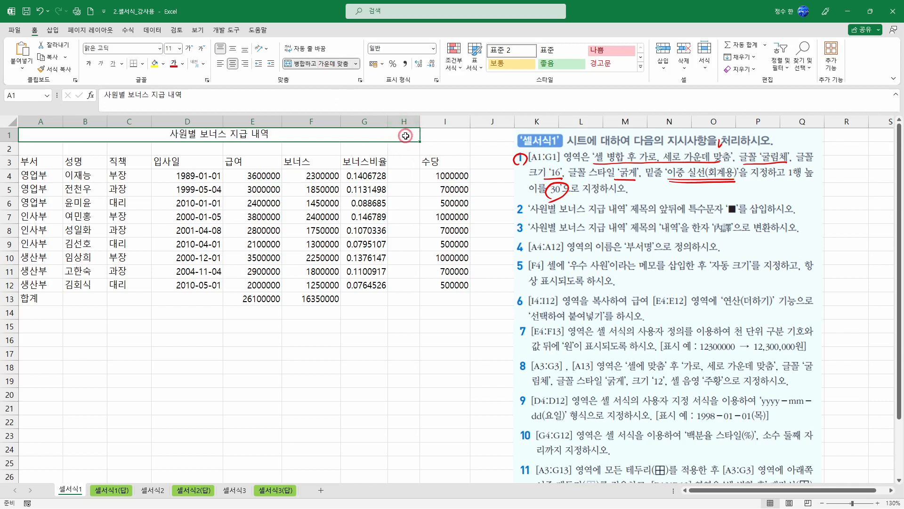
pyautogui.click(330, 69)
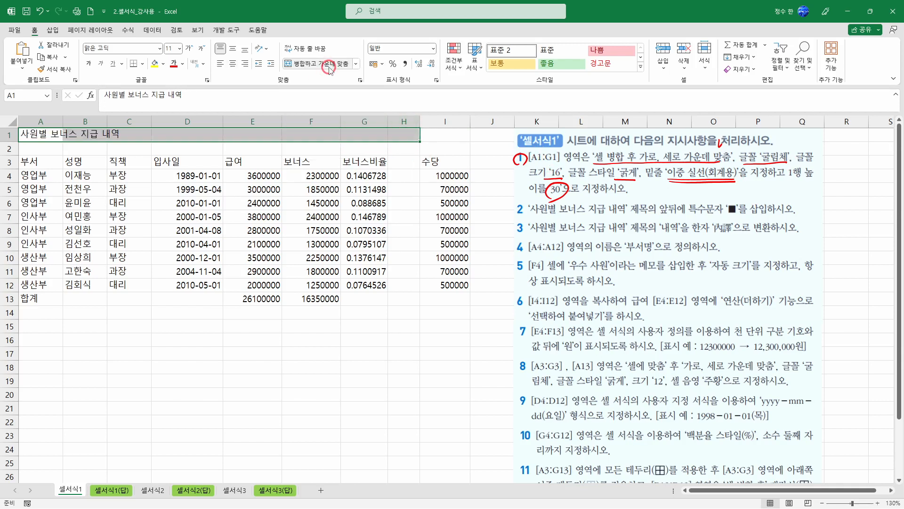
pyautogui.click(296, 161)
# Merge cells A1:G1 and centre the title horizontally and vertically
pyautogui.moveTo(39, 137); pyautogui.dragTo(373, 139)
pyautogui.click(315, 65)
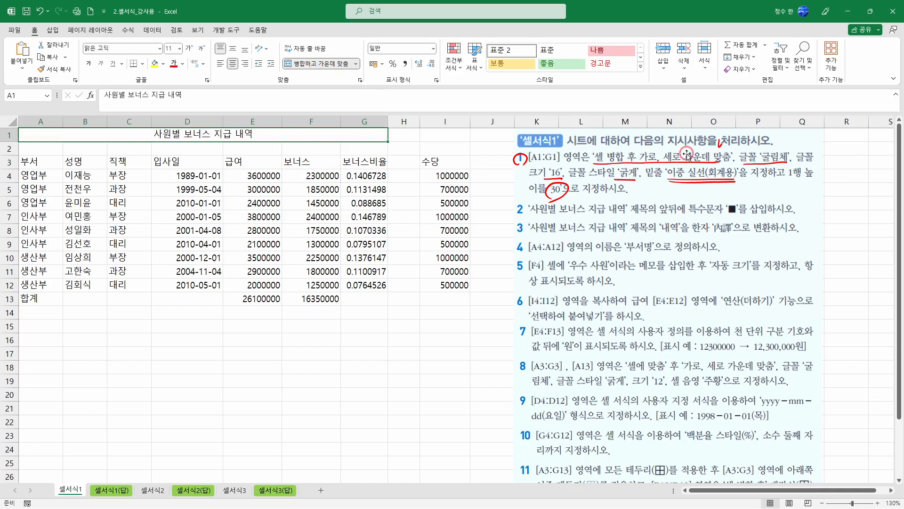
pyautogui.click(234, 48)
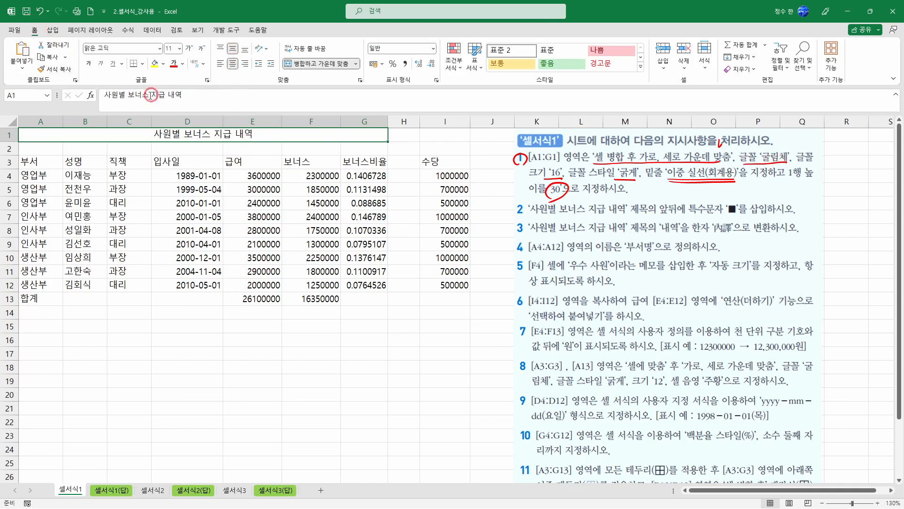
# Format the title in A1:G1 with the 굴림체 font, size 16, in bold
pyautogui.click(116, 48)
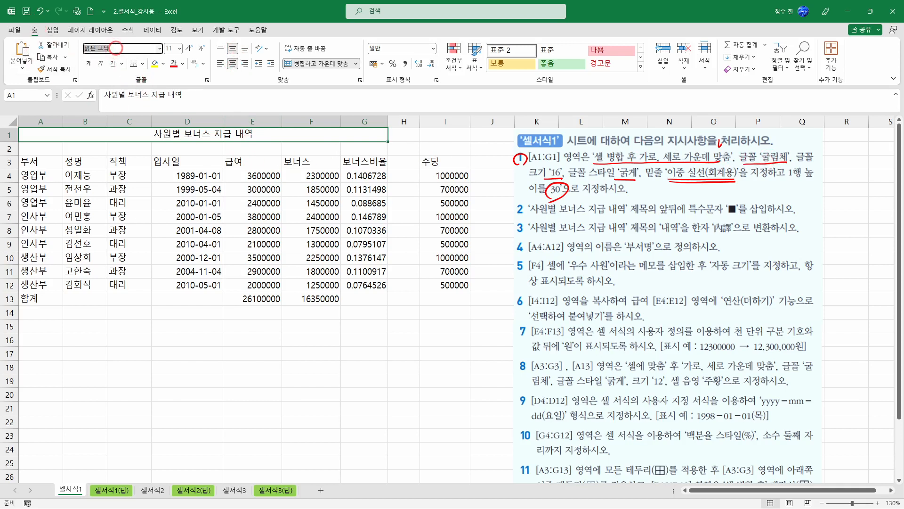
pyautogui.write('굴림체')
pyautogui.press('Return')
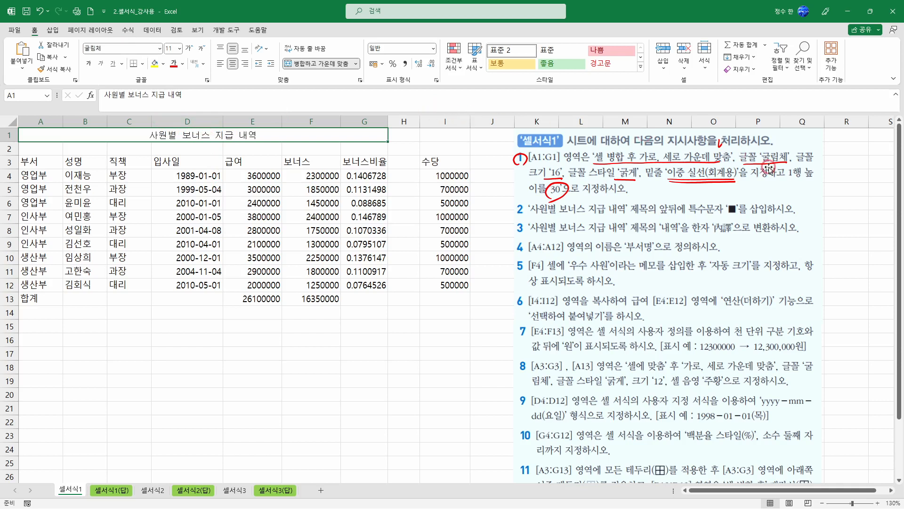
pyautogui.click(171, 48)
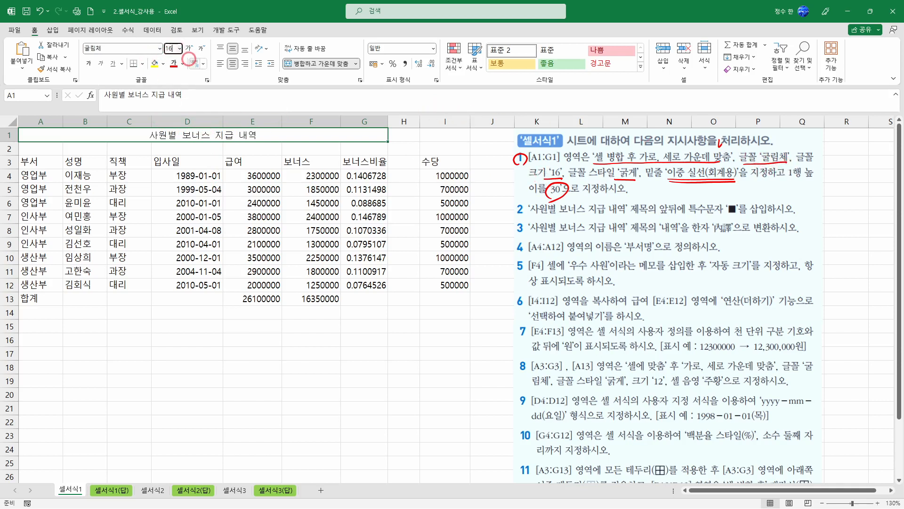
pyautogui.write('16')
pyautogui.press('Return')
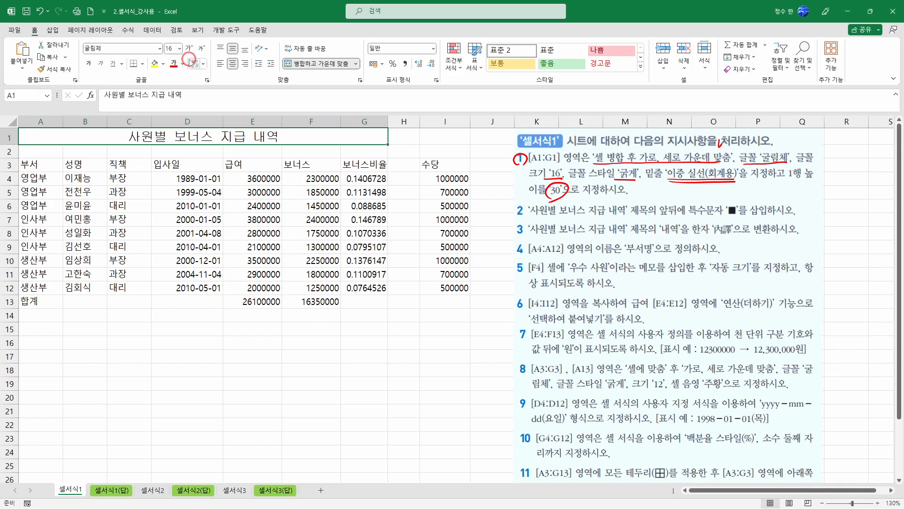
pyautogui.click(89, 64)
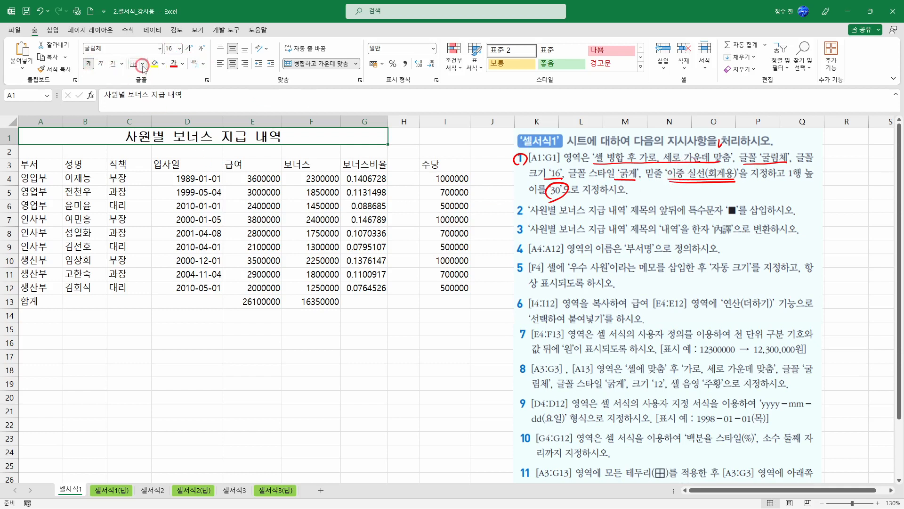
# Apply the 이중 실선(회계용) underline to the merged title through the cell format settings
pyautogui.click(121, 63)
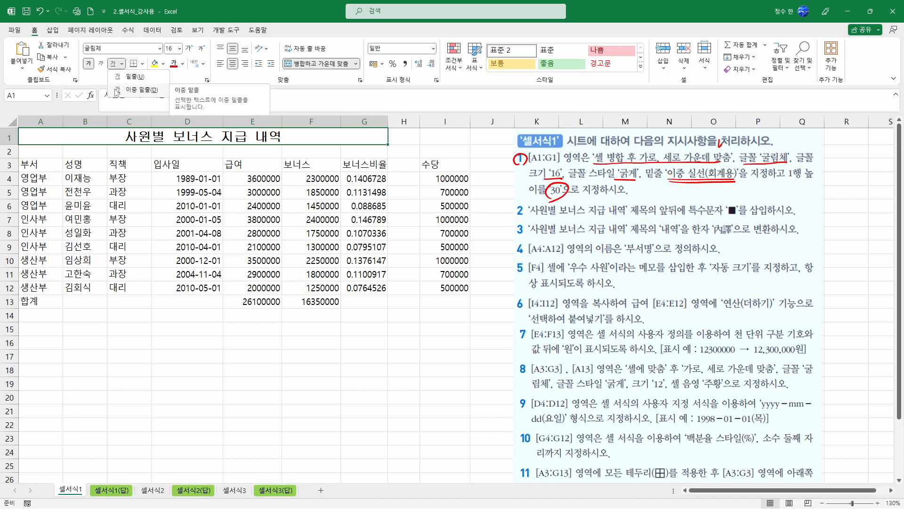
pyautogui.click(133, 90)
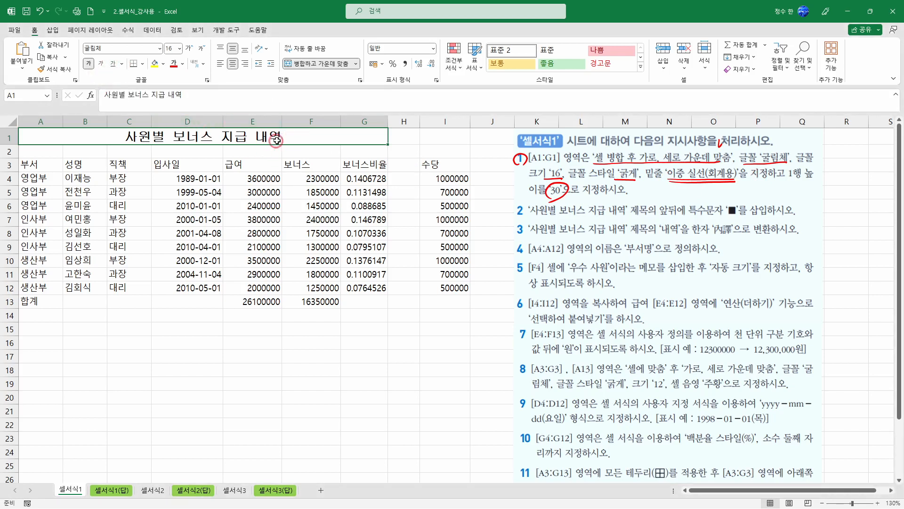
pyautogui.rightClick(296, 136)
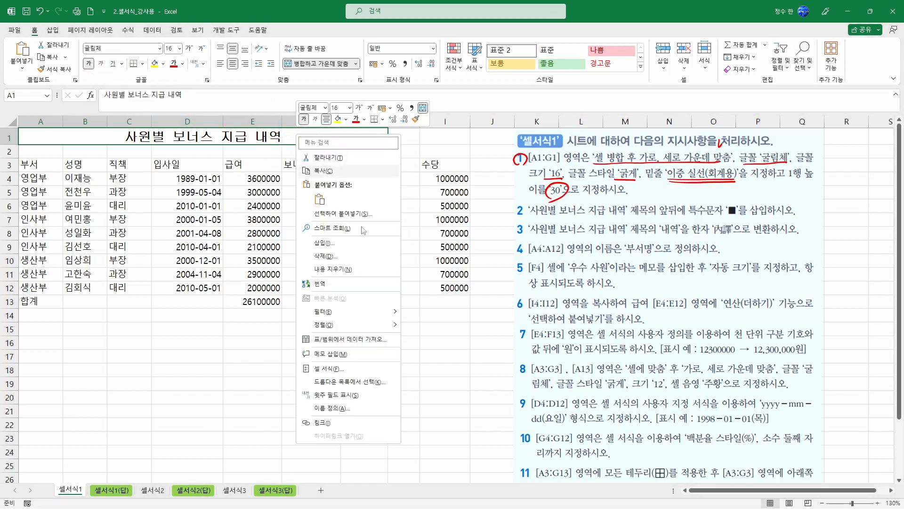
pyautogui.click(330, 368)
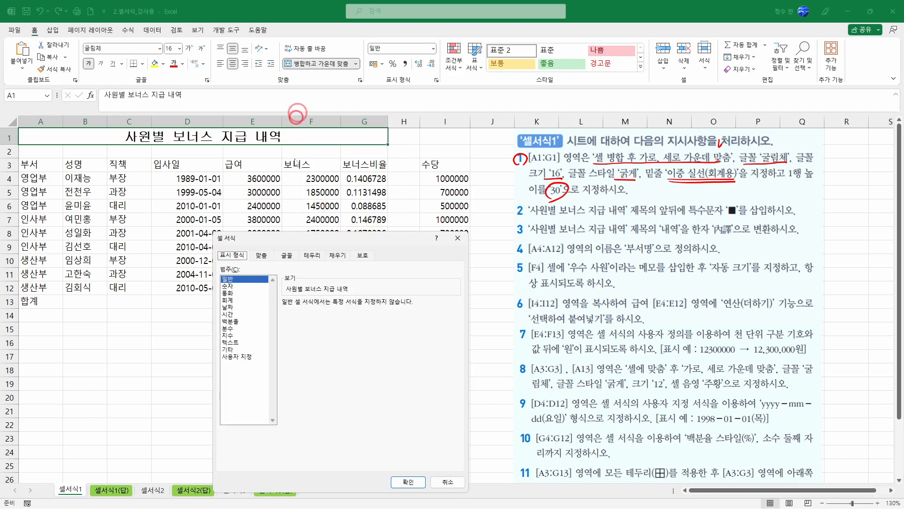
pyautogui.moveTo(310, 239); pyautogui.dragTo(276, 159)
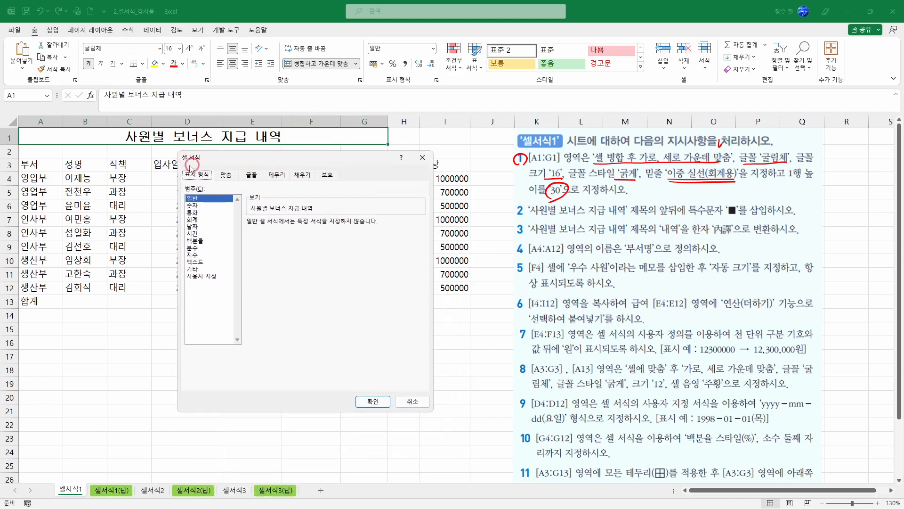
pyautogui.click(252, 174)
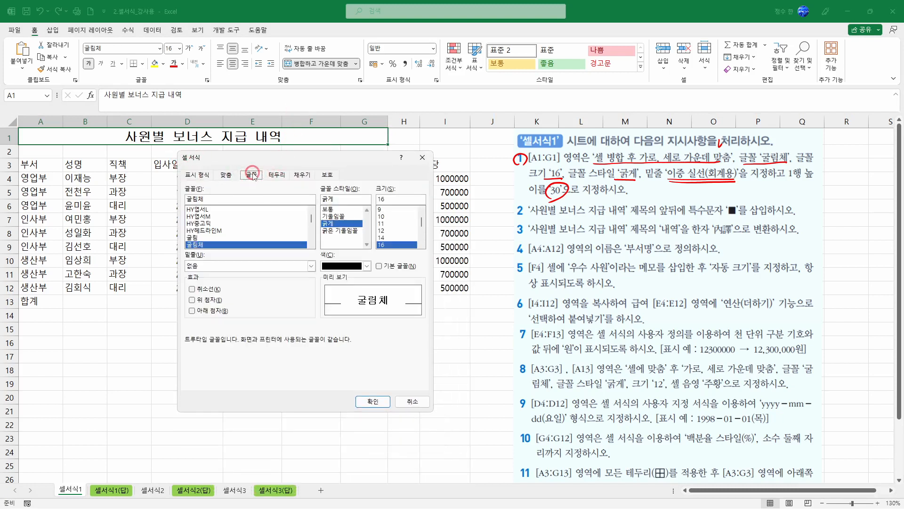
pyautogui.click(202, 265)
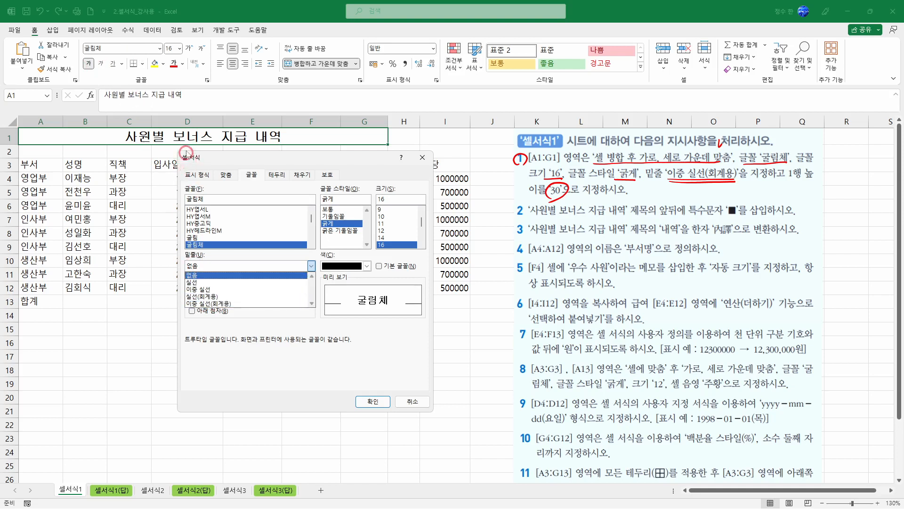
pyautogui.click(213, 303)
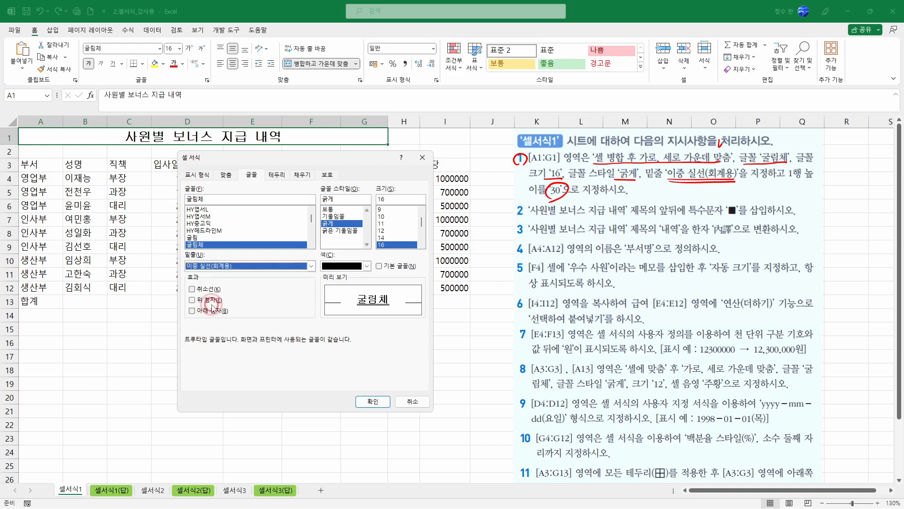
pyautogui.click(372, 402)
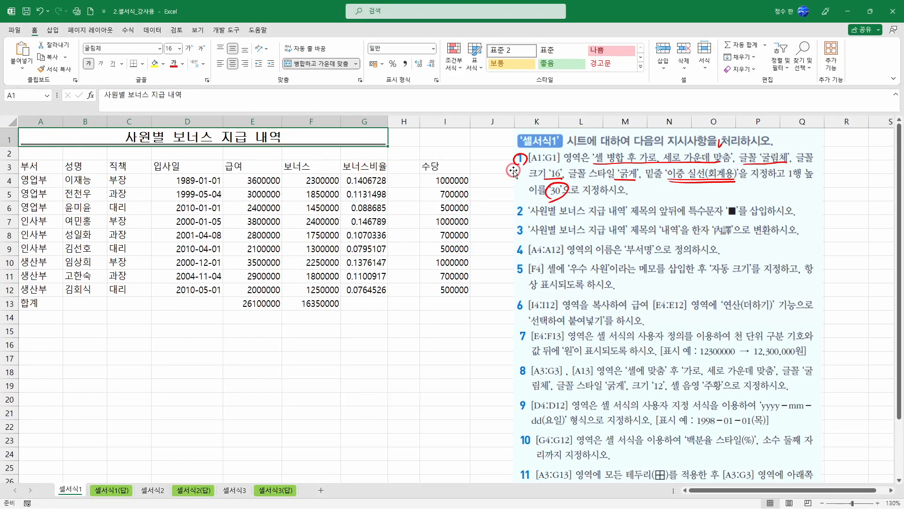
# Replace the title's accounting underline with the ordinary double underline
pyautogui.click(121, 64)
pyautogui.click(142, 91)
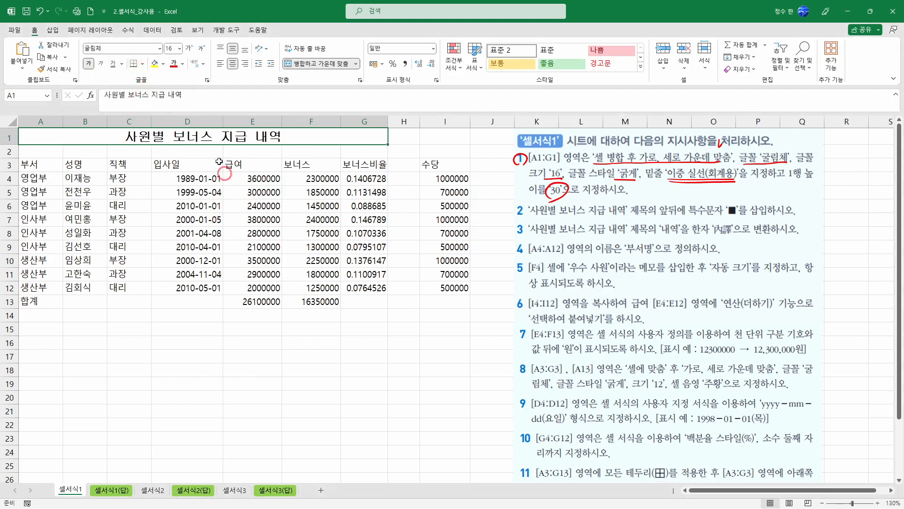
pyautogui.click(122, 64)
pyautogui.click(134, 76)
pyautogui.click(189, 218)
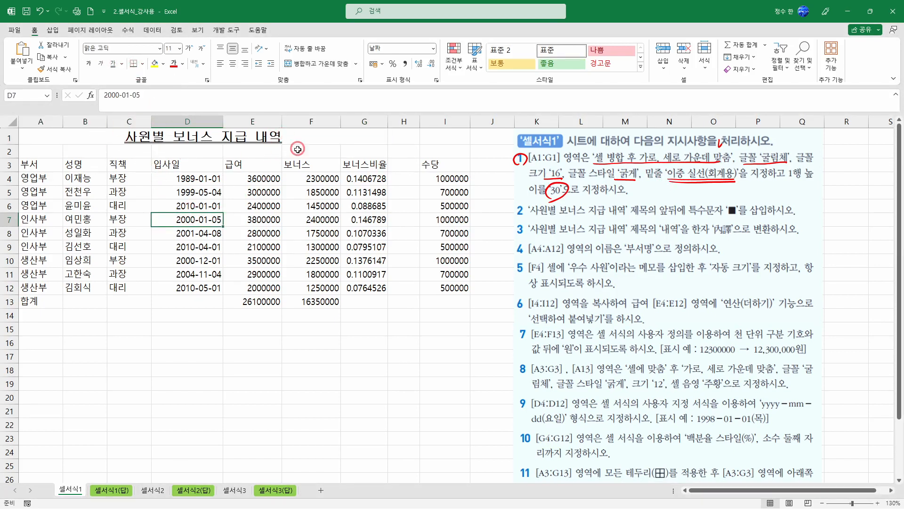
# Change the underline of the title in A1 to 이중 실선(회계용) in the cell's font format
pyautogui.click(268, 141)
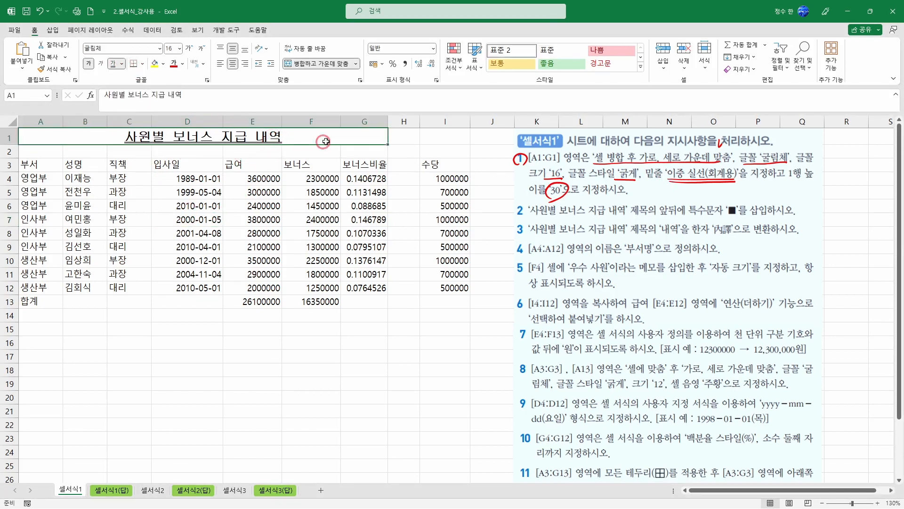
pyautogui.rightClick(342, 138)
pyautogui.click(376, 372)
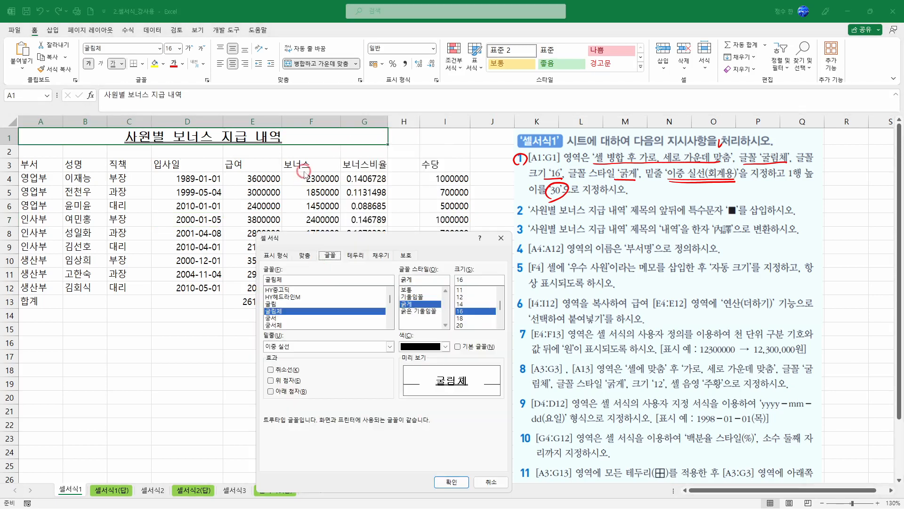
pyautogui.moveTo(370, 185); pyautogui.dragTo(311, 129)
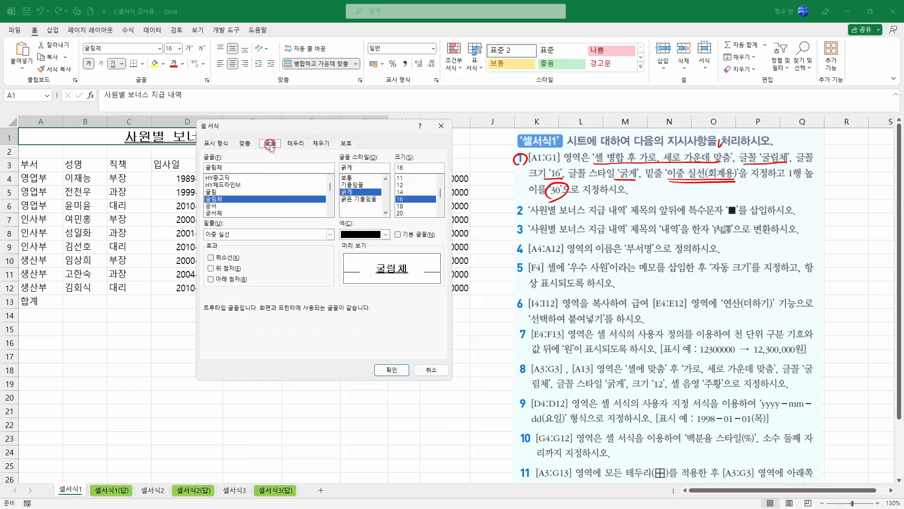
pyautogui.click(239, 234)
pyautogui.click(228, 272)
pyautogui.click(398, 370)
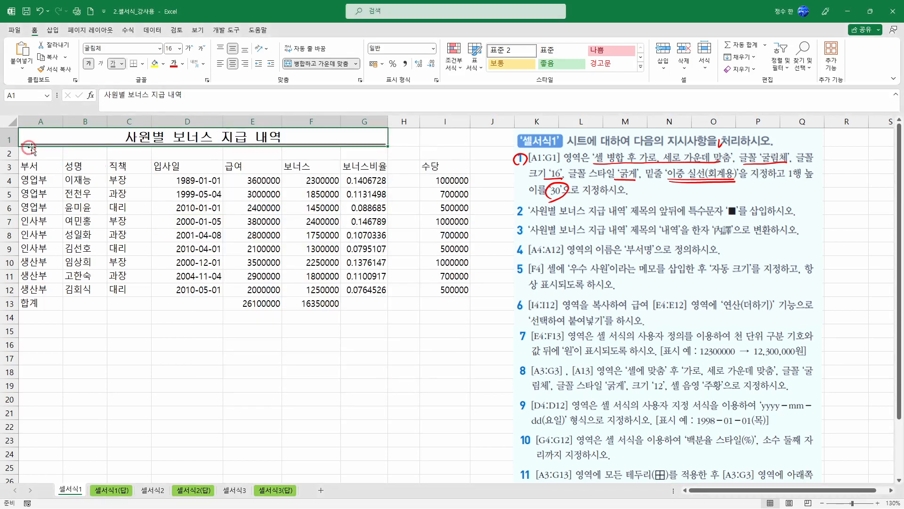
pyautogui.click(372, 192)
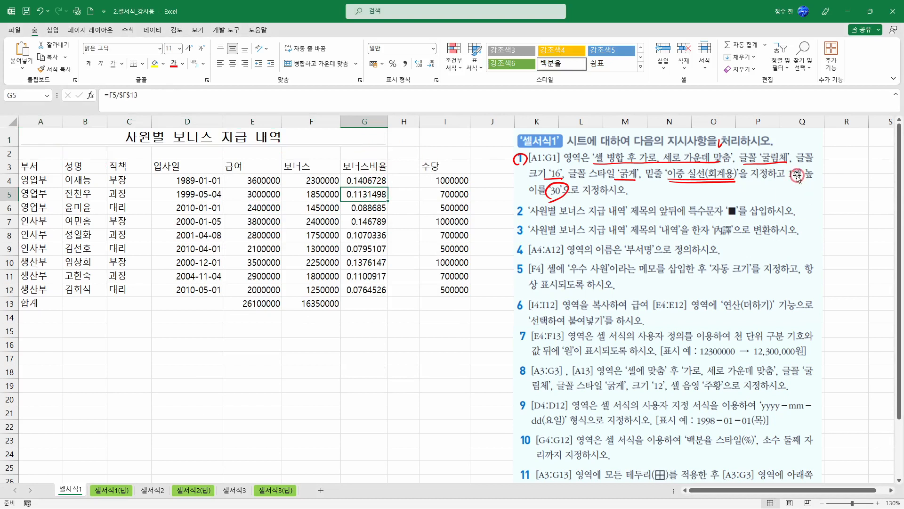
# Set the height of row 1 to 30
pyautogui.click(11, 134)
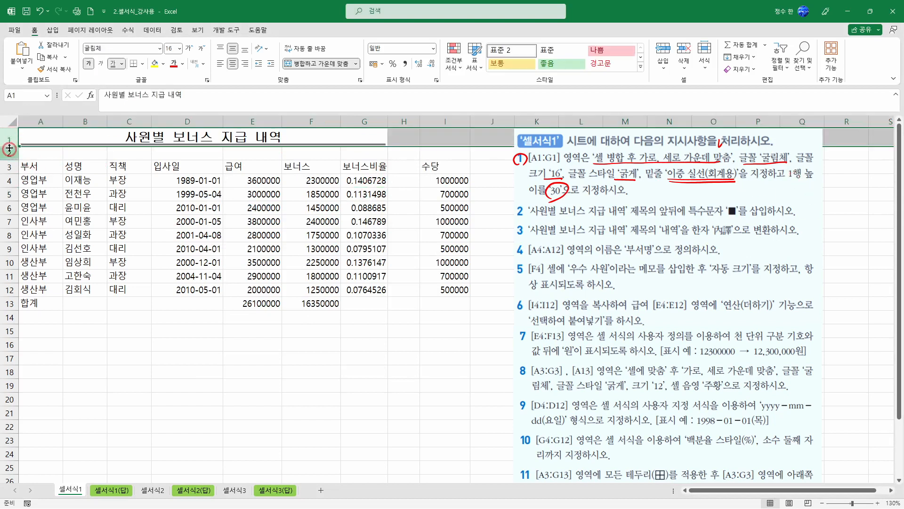
pyautogui.rightClick(11, 139)
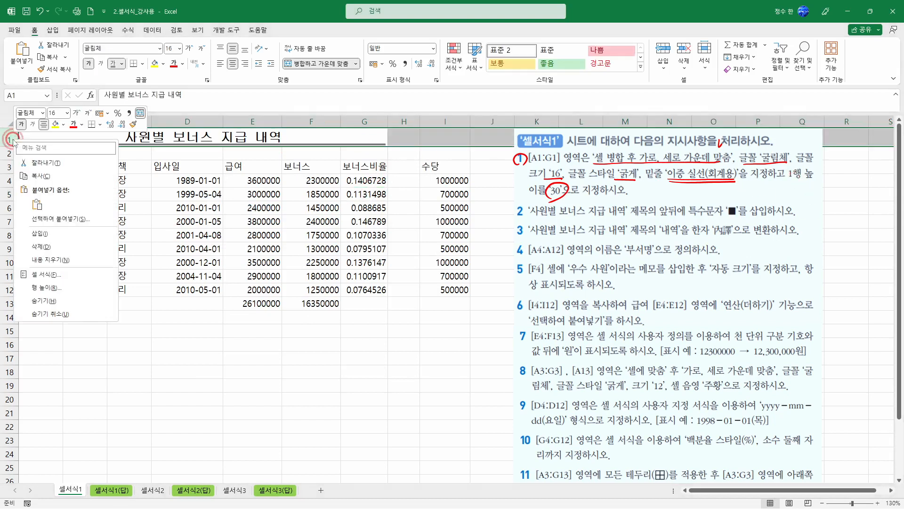
pyautogui.click(90, 289)
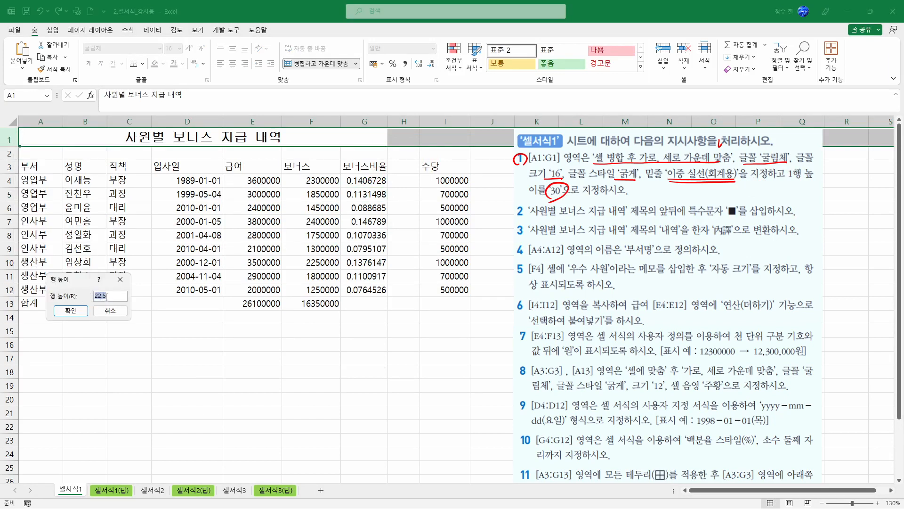
pyautogui.write('30')
pyautogui.click(70, 311)
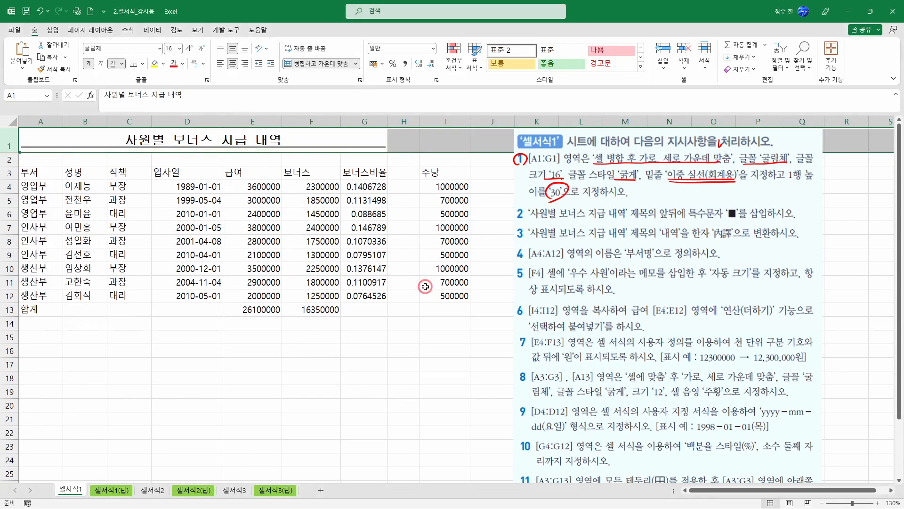
pyautogui.click(453, 230)
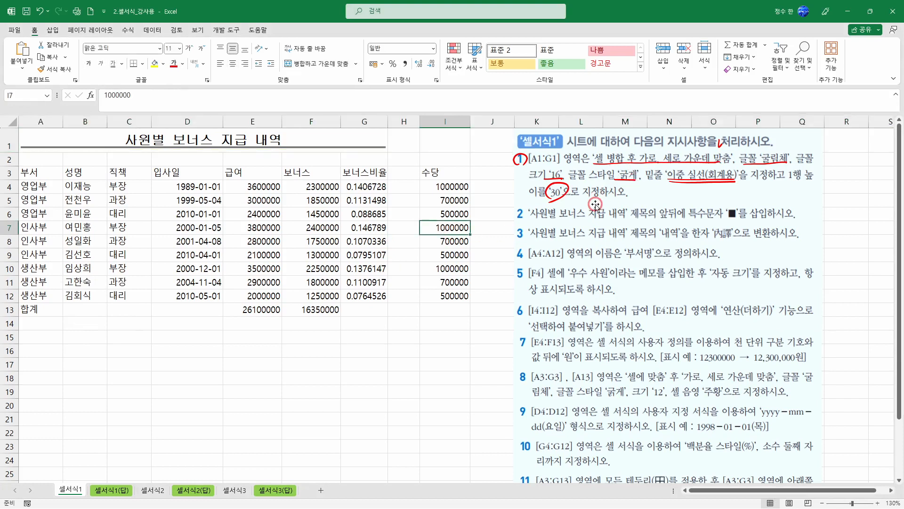
pyautogui.press('Escape')
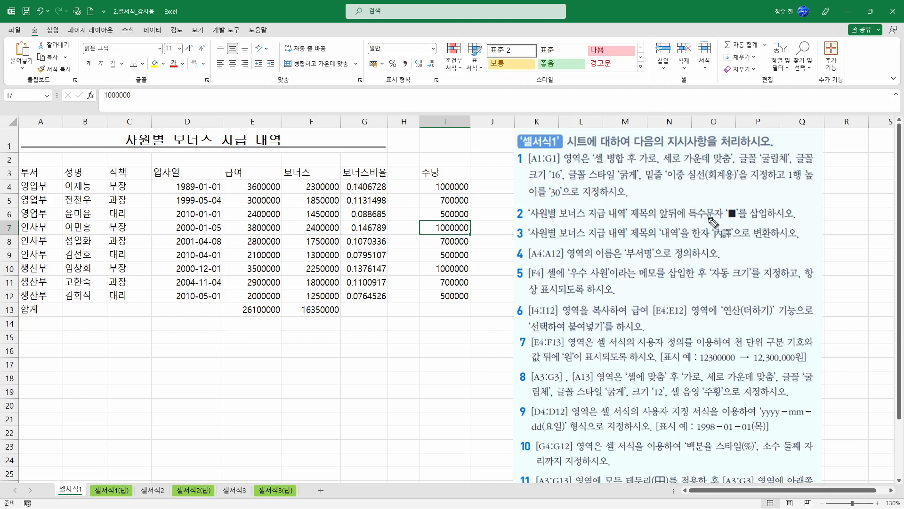
# Insert the special character ■ in front of the title text in A1
pyautogui.moveTo(684, 198); pyautogui.dragTo(695, 198)
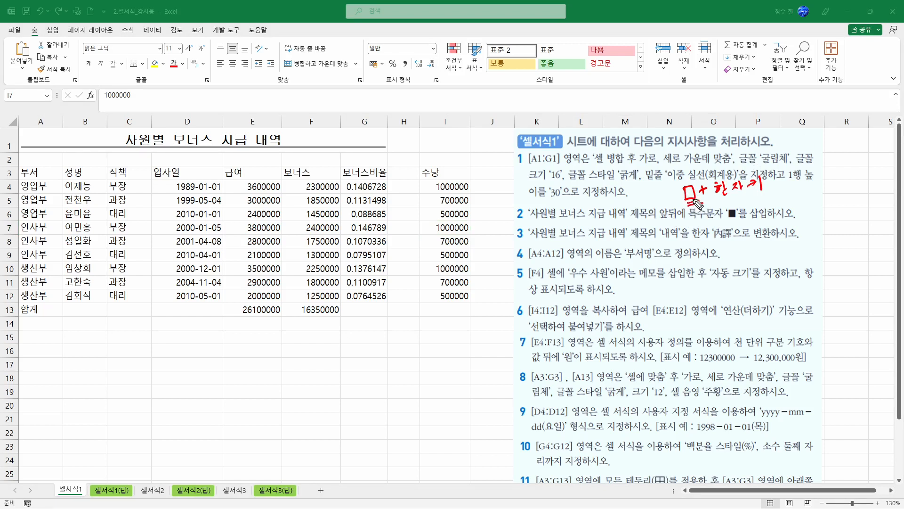
pyautogui.doubleClick(125, 141)
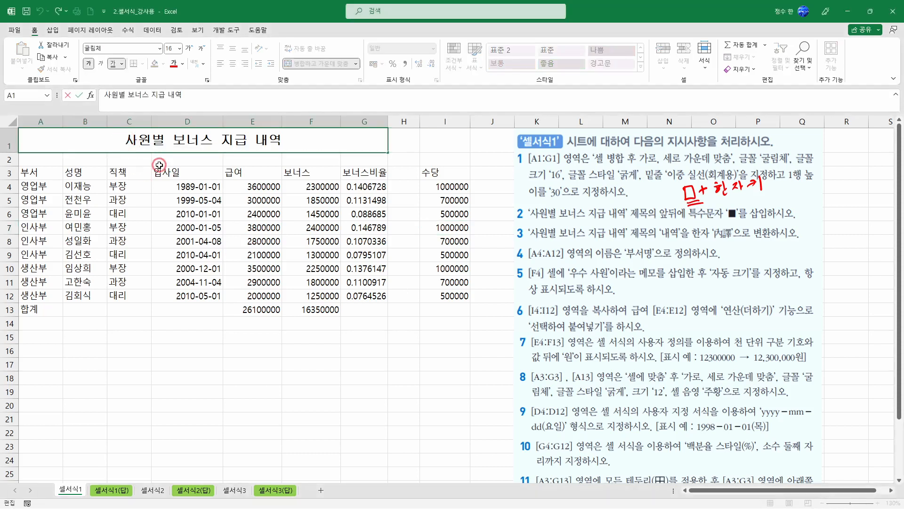
pyautogui.write('ㅁ')
pyautogui.press('Hangul_Hanja')
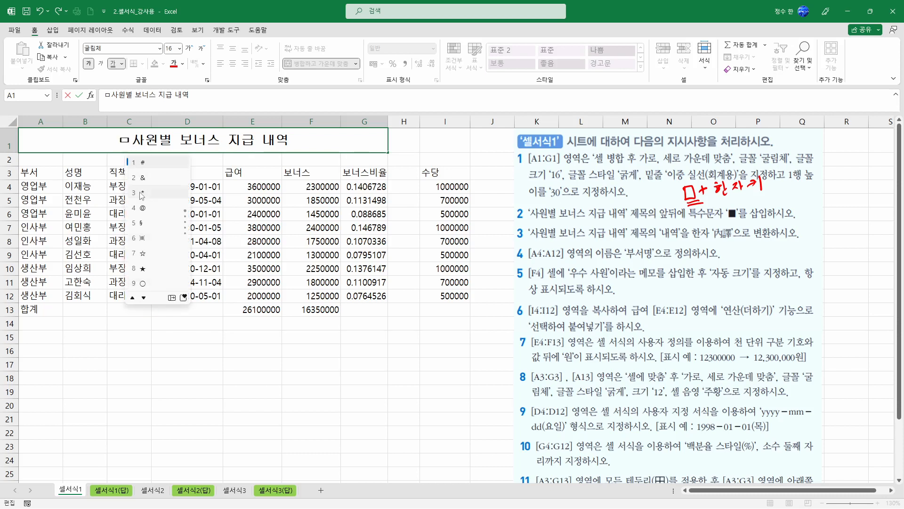
pyautogui.click(173, 298)
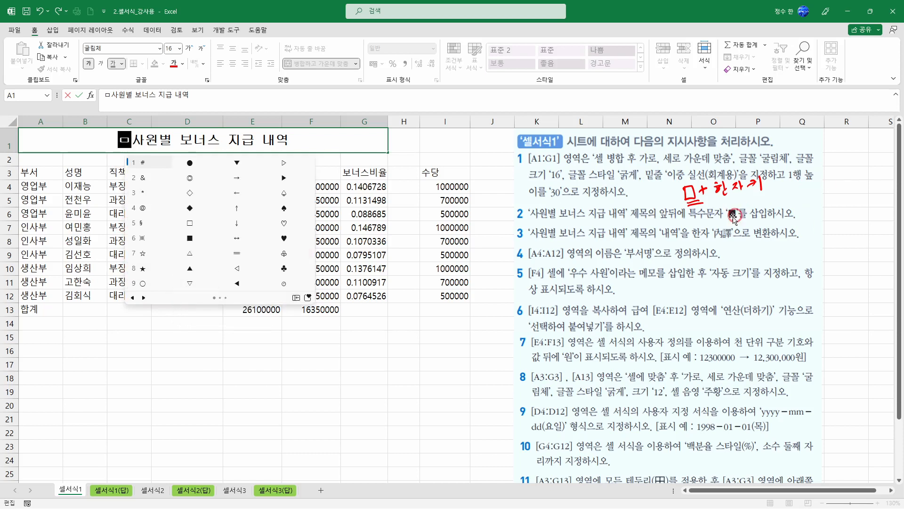
pyautogui.click(188, 239)
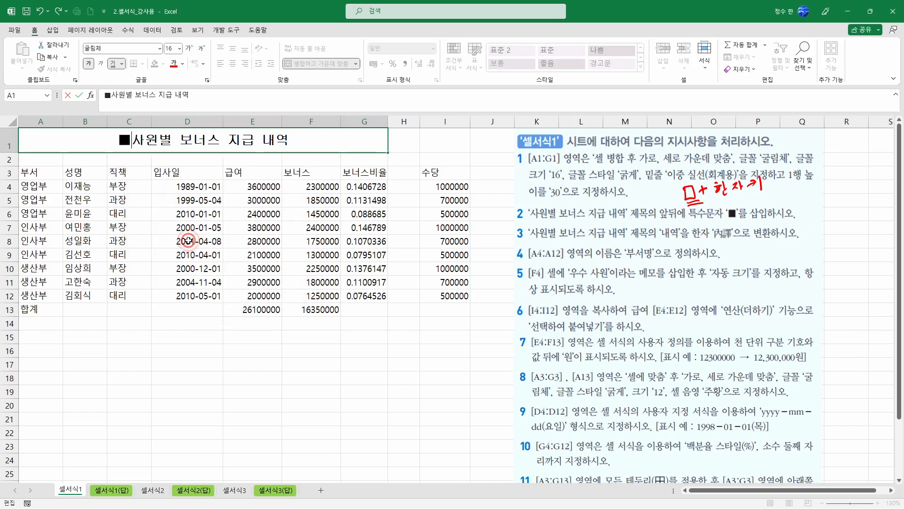
# Add the special character ■ at the end of the title in A1 and commit the cell
pyautogui.click(297, 143)
pyautogui.write('ㅁ')
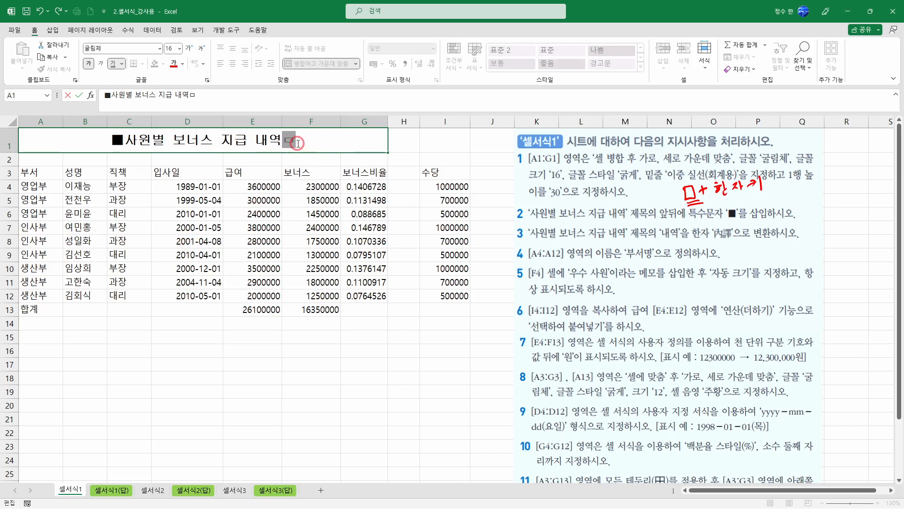
pyautogui.press('Hangul_Hanja')
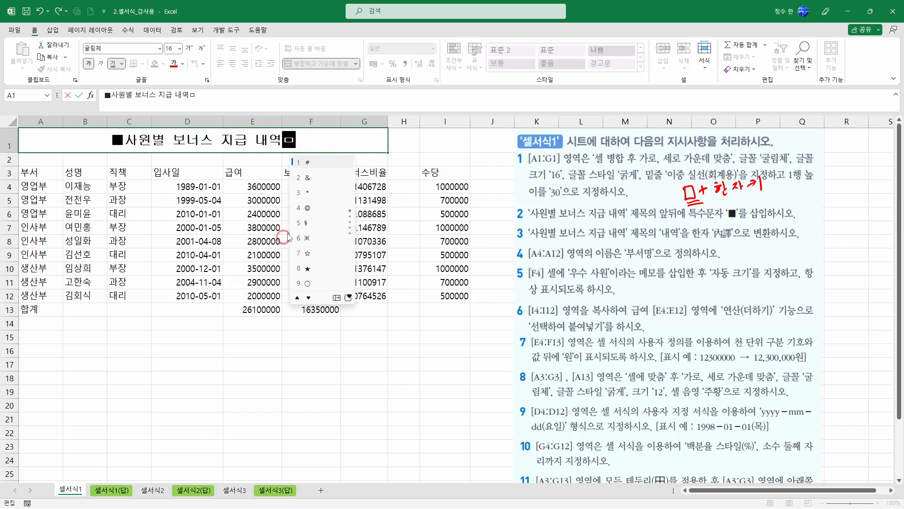
pyautogui.click(337, 299)
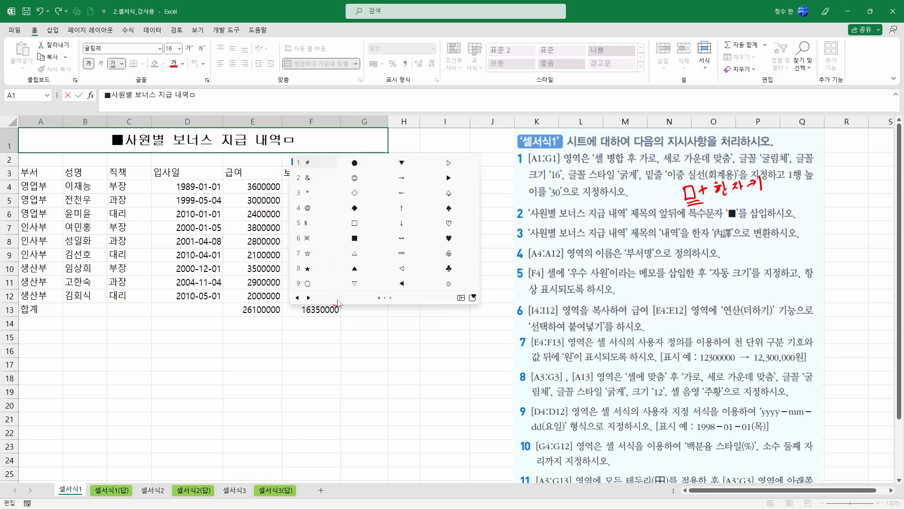
pyautogui.click(355, 241)
pyautogui.click(336, 141)
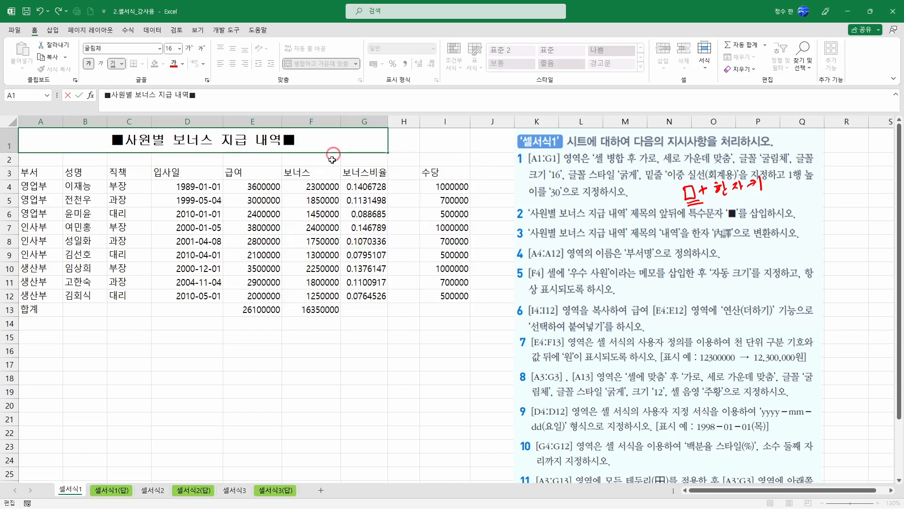
pyautogui.press('Return')
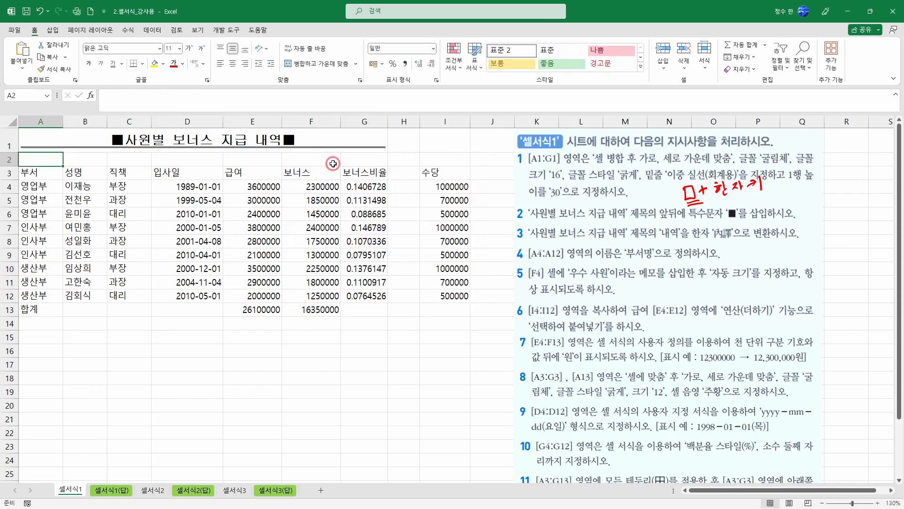
pyautogui.click(268, 361)
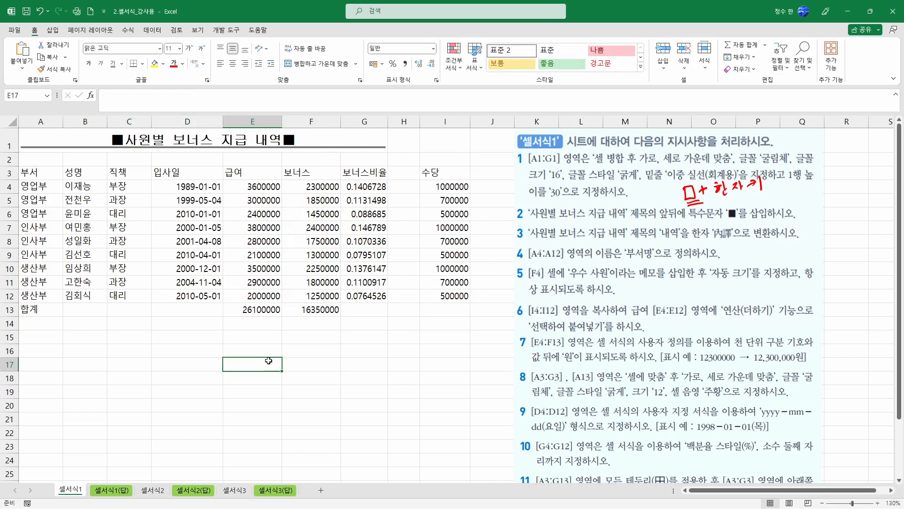
pyautogui.click(405, 151)
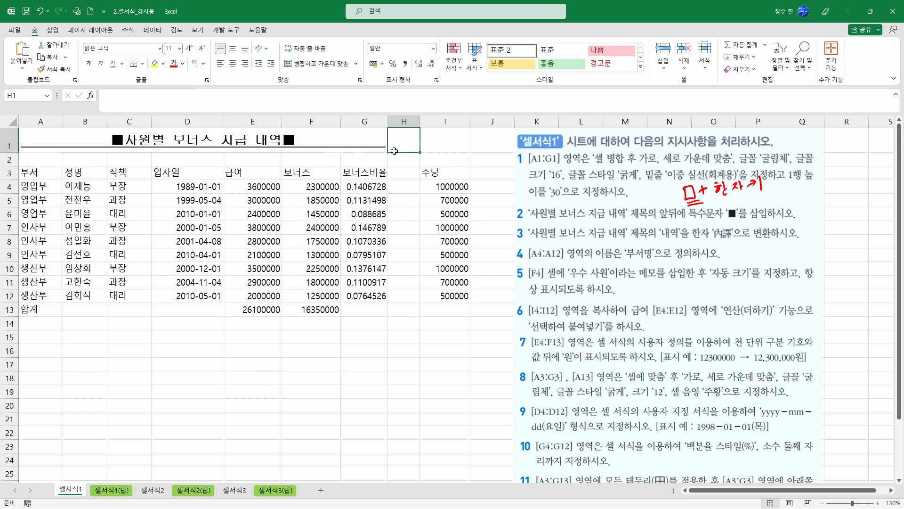
pyautogui.write('ㅁ')
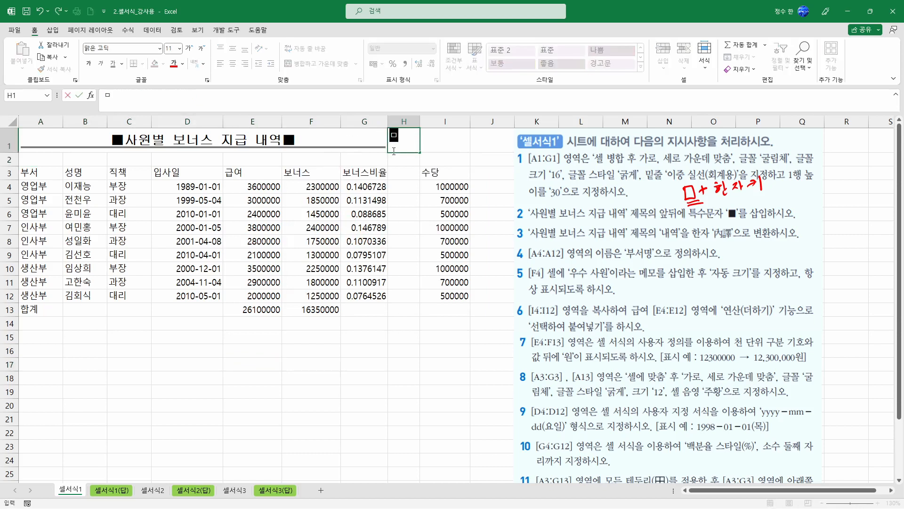
pyautogui.press('Hangul_Hanja')
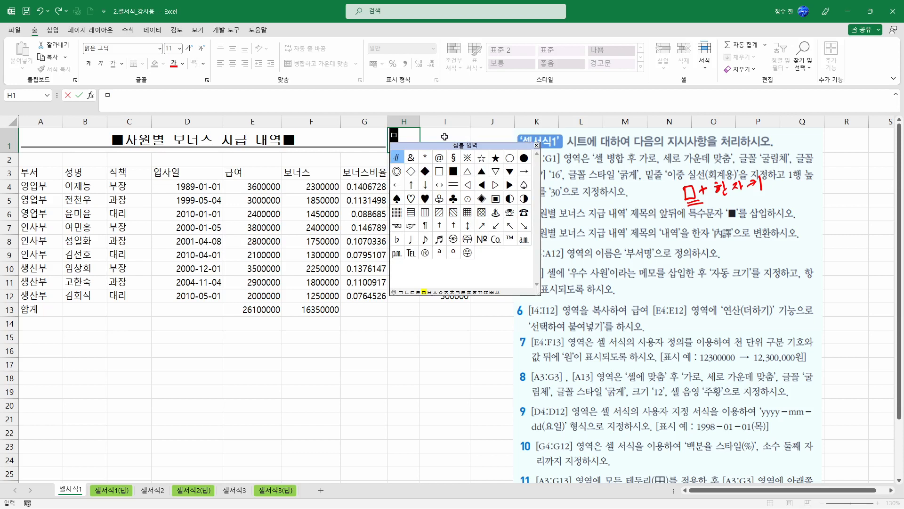
pyautogui.press('Escape')
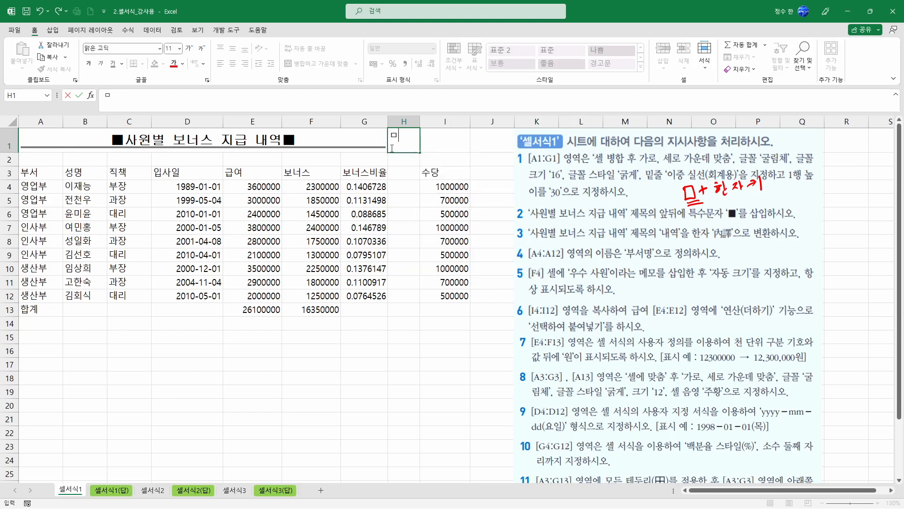
pyautogui.press('Hangul_Hanja')
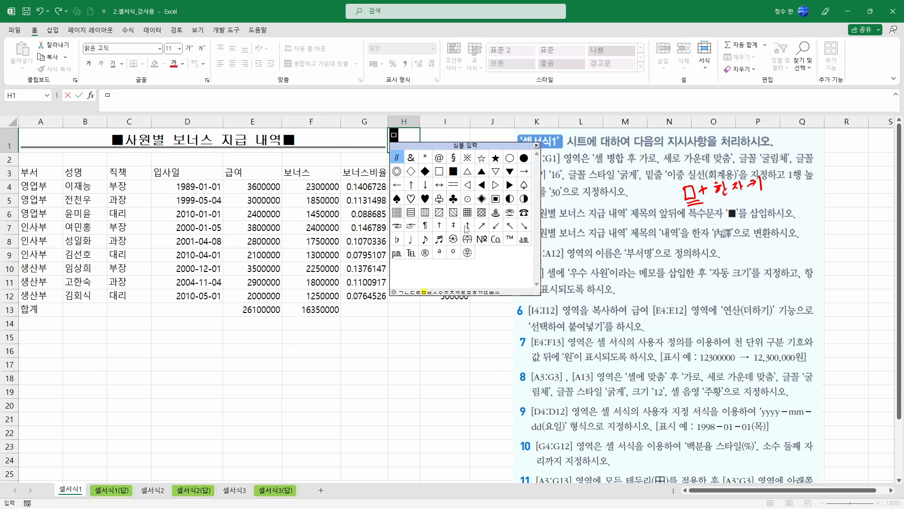
pyautogui.click(409, 138)
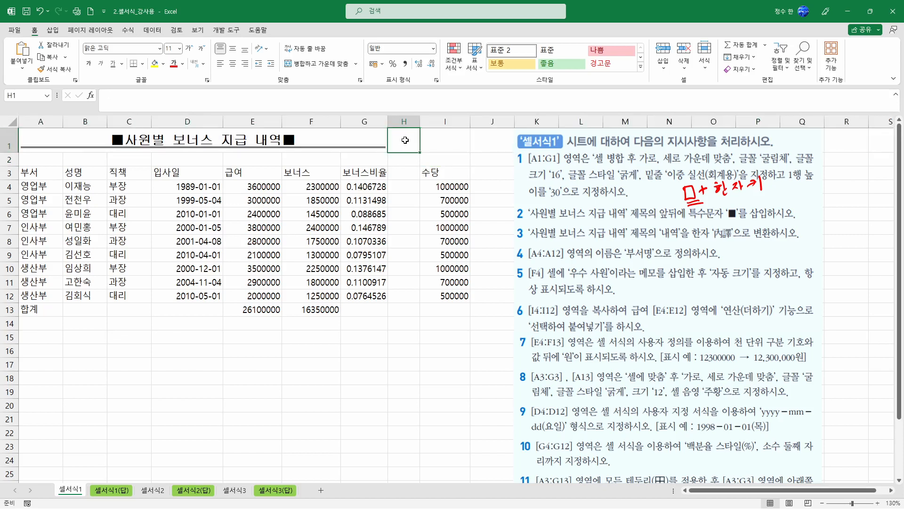
pyautogui.write('A')
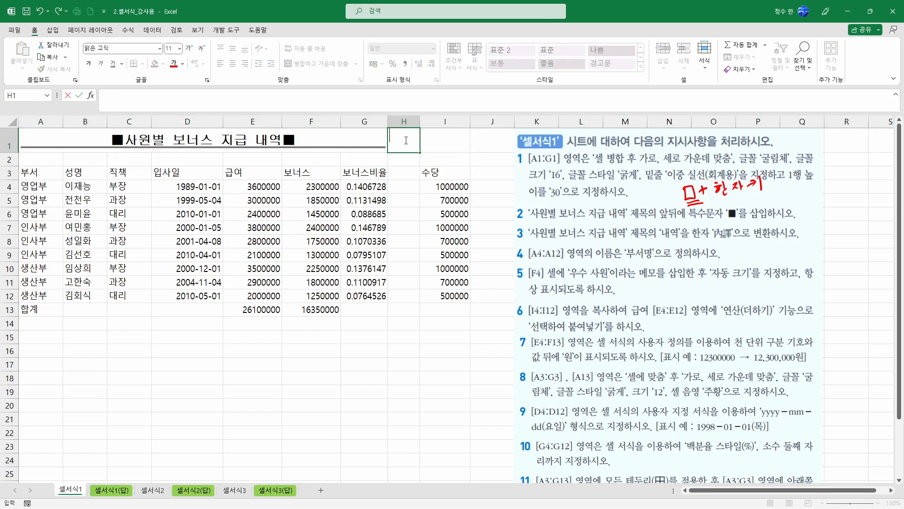
pyautogui.press('Hangul_Hanja')
pyautogui.press('Tab')
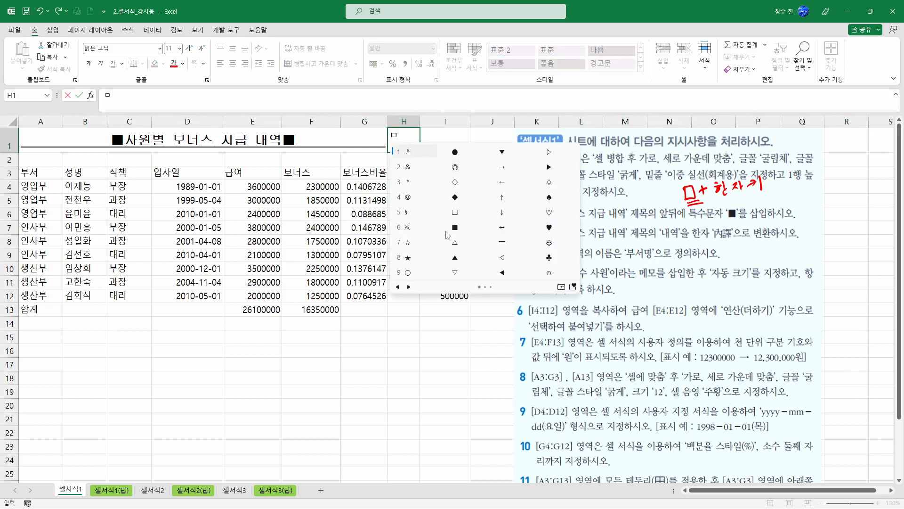
pyautogui.press('Escape')
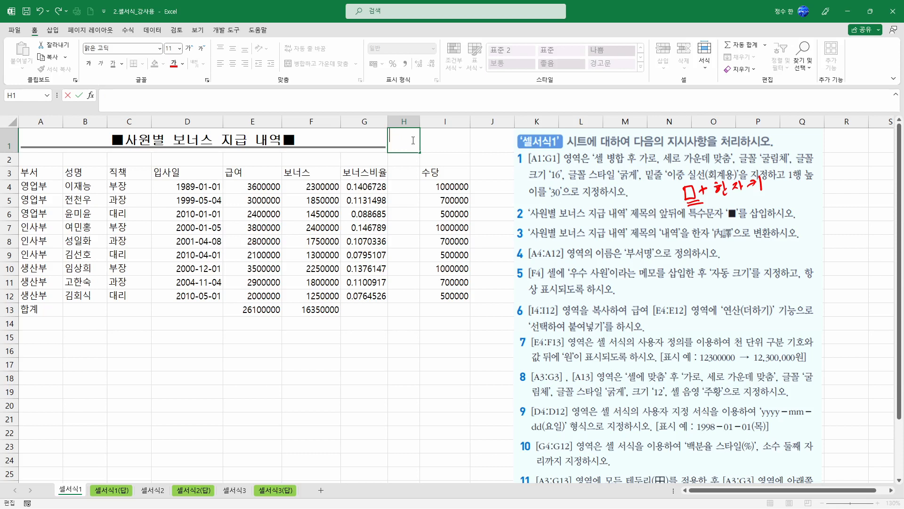
pyautogui.press('Return')
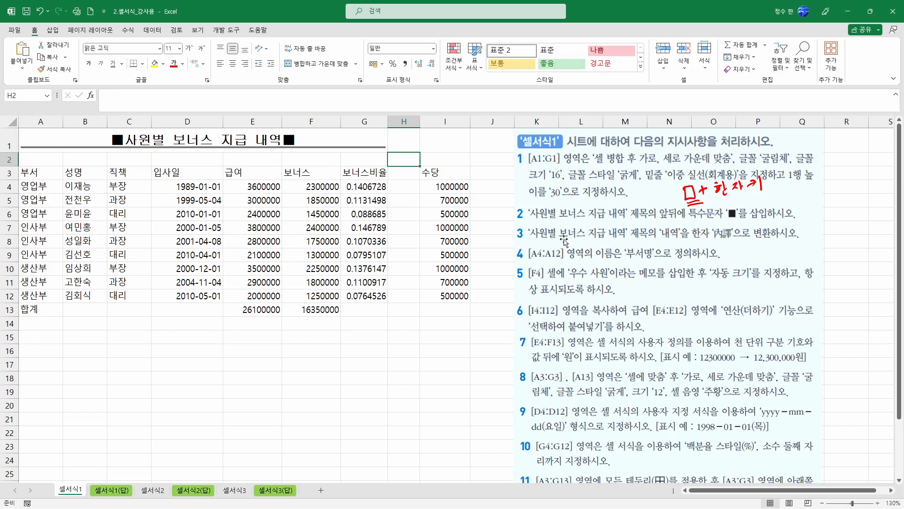
# Convert the word 내역 in the A1 title to the Hanja 內譯, using the 漢字 input form
pyautogui.click(521, 234)
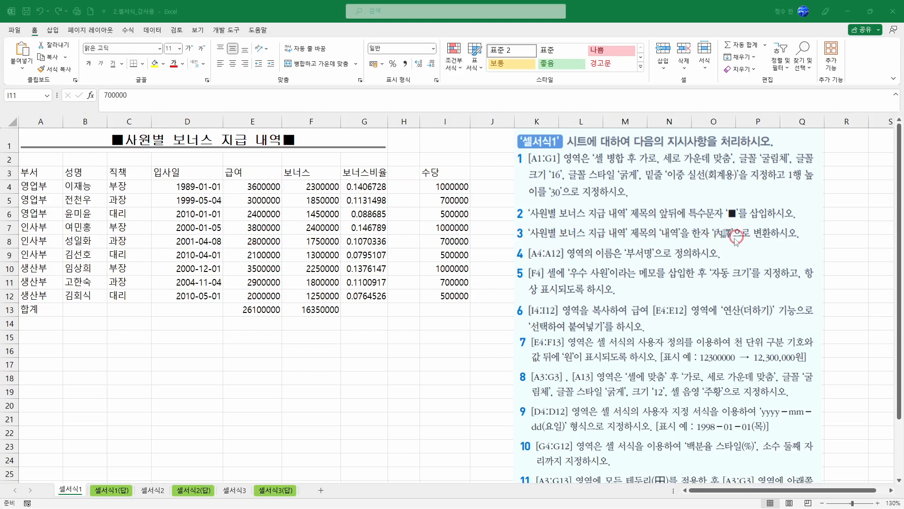
pyautogui.click(267, 140)
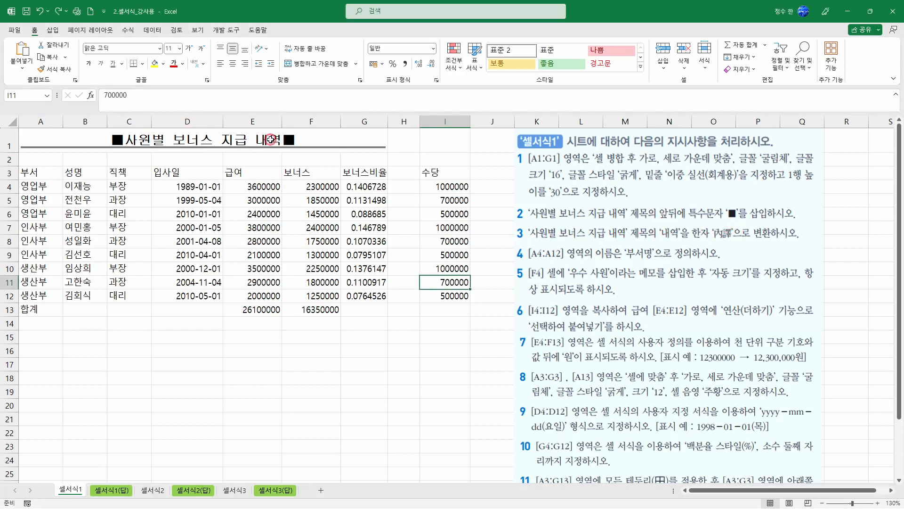
pyautogui.doubleClick(261, 139)
pyautogui.moveTo(254, 140); pyautogui.dragTo(281, 142)
pyautogui.press('Hangul_Hanja')
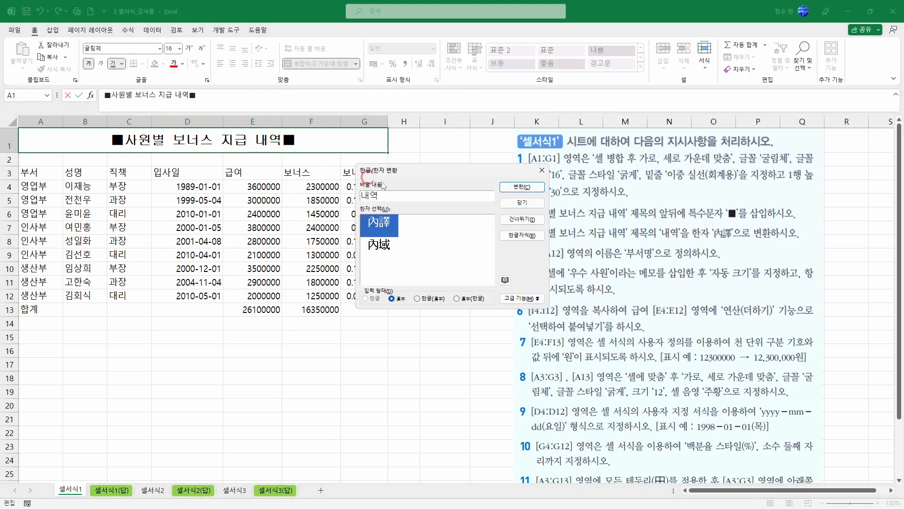
pyautogui.moveTo(449, 179); pyautogui.dragTo(330, 176)
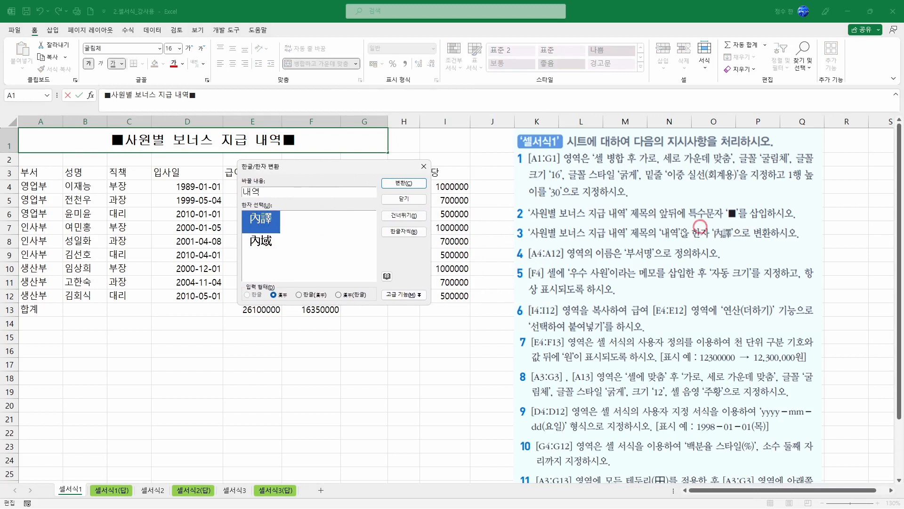
pyautogui.click(416, 182)
pyautogui.click(275, 295)
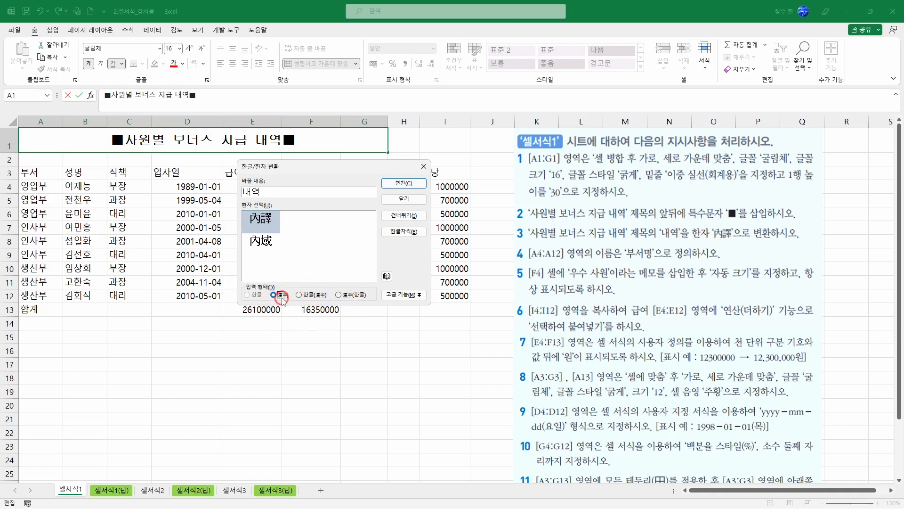
pyautogui.click(420, 183)
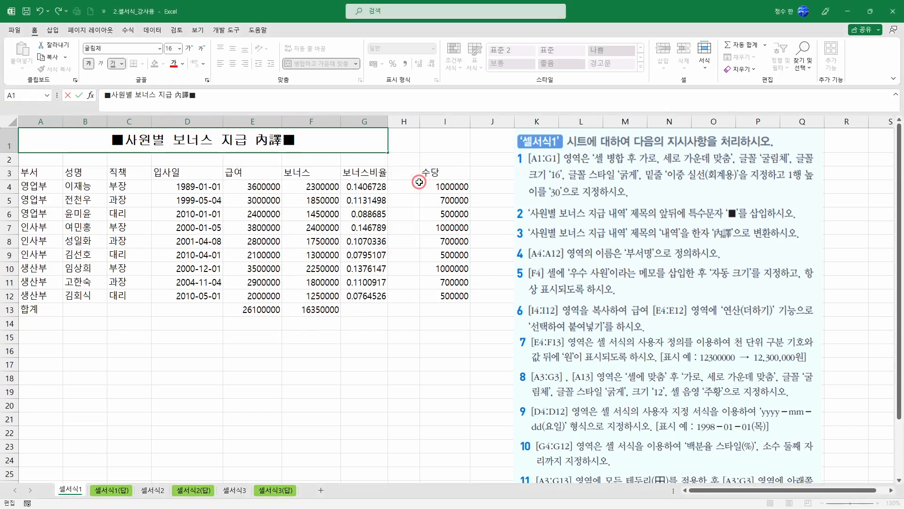
pyautogui.press('Return')
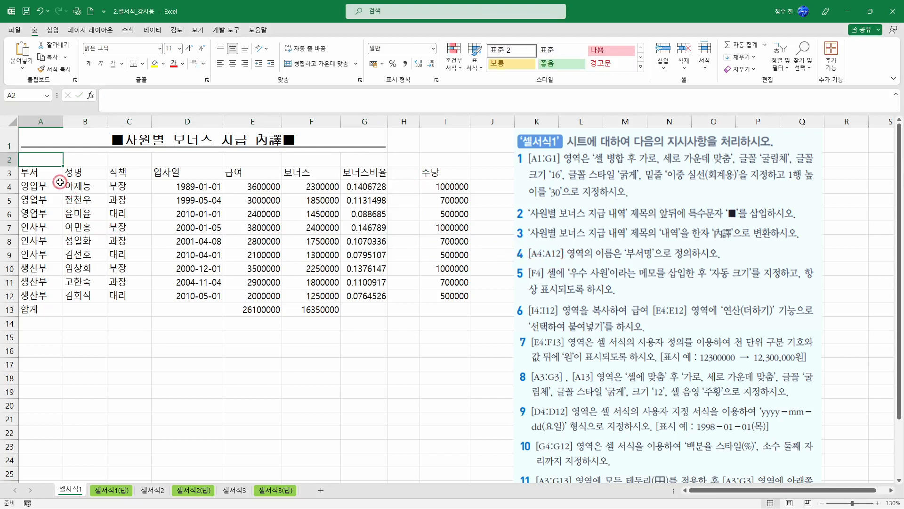
# Try to name the range A4:A12 부서명, leaving the name uncommitted by selecting cell F4
pyautogui.click(37, 194)
pyautogui.moveTo(38, 187); pyautogui.dragTo(38, 296)
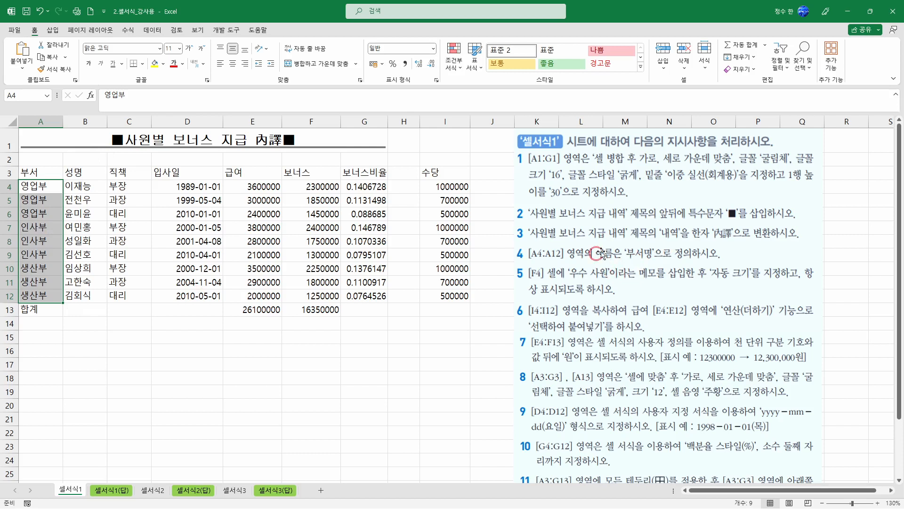
pyautogui.click(33, 96)
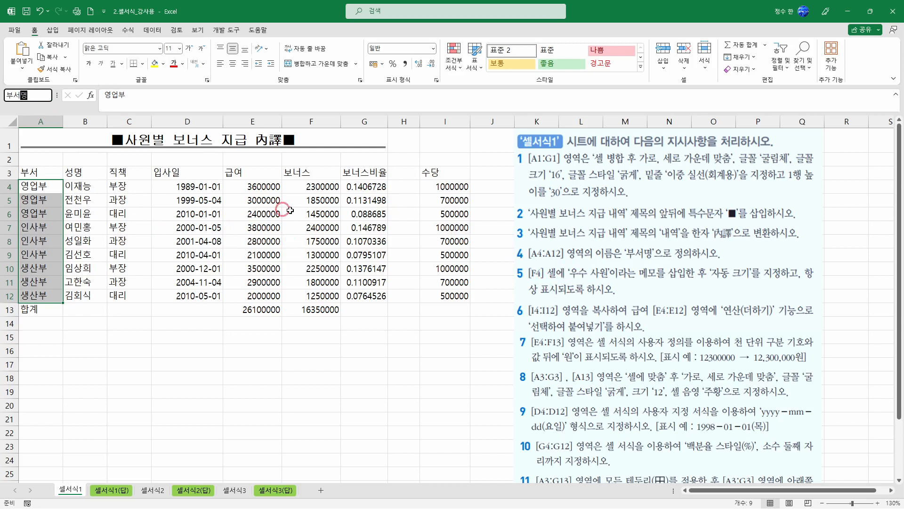
pyautogui.click(326, 188)
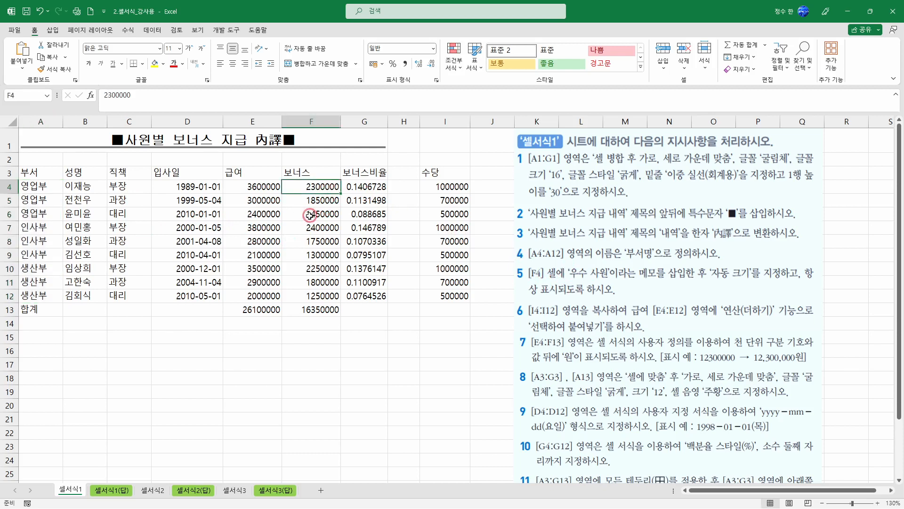
# Define the name 부서명 for the range A4:A12
pyautogui.moveTo(33, 185); pyautogui.dragTo(40, 293)
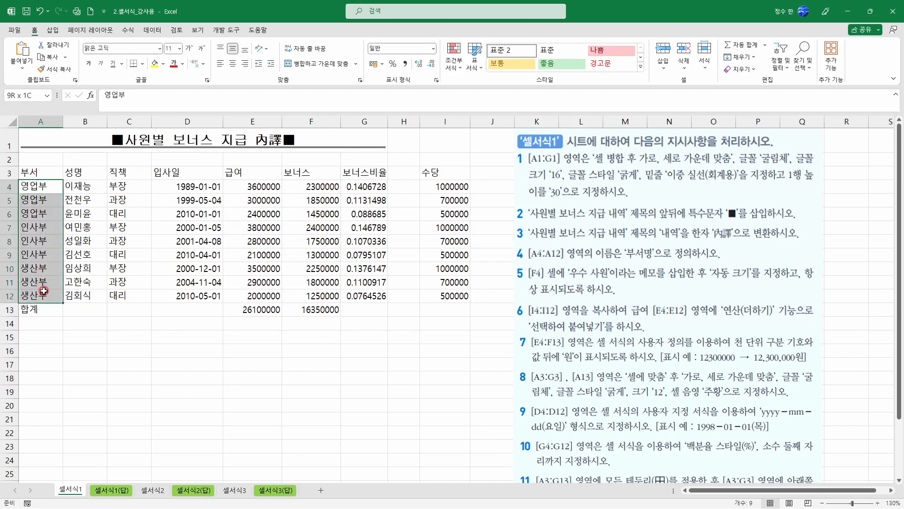
pyautogui.click(24, 95)
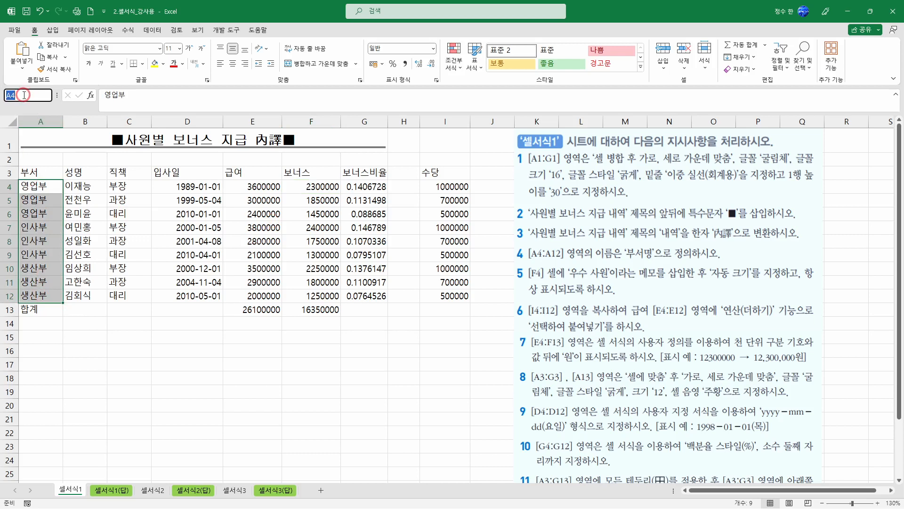
pyautogui.write('부서명')
pyautogui.press('Return')
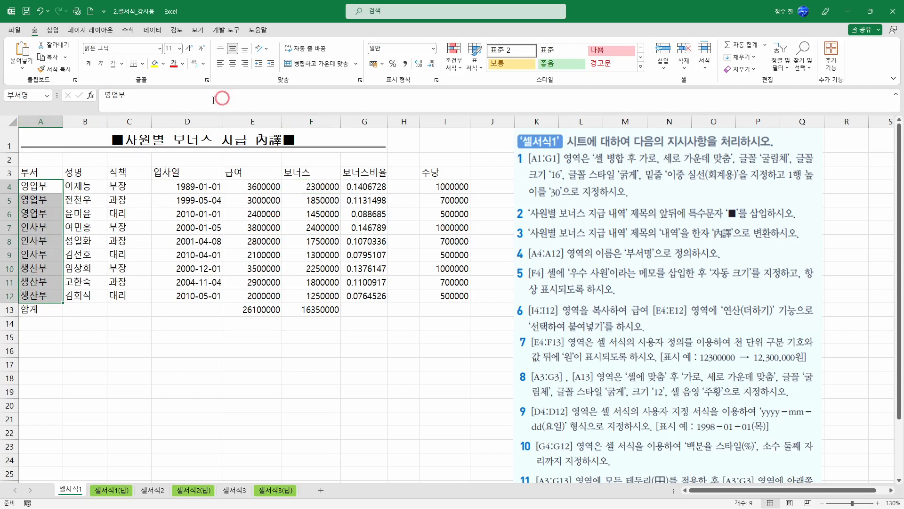
# Inspect the name and cell reference of 부서명 in the Name Manager and leave its definition unedited
pyautogui.click(33, 97)
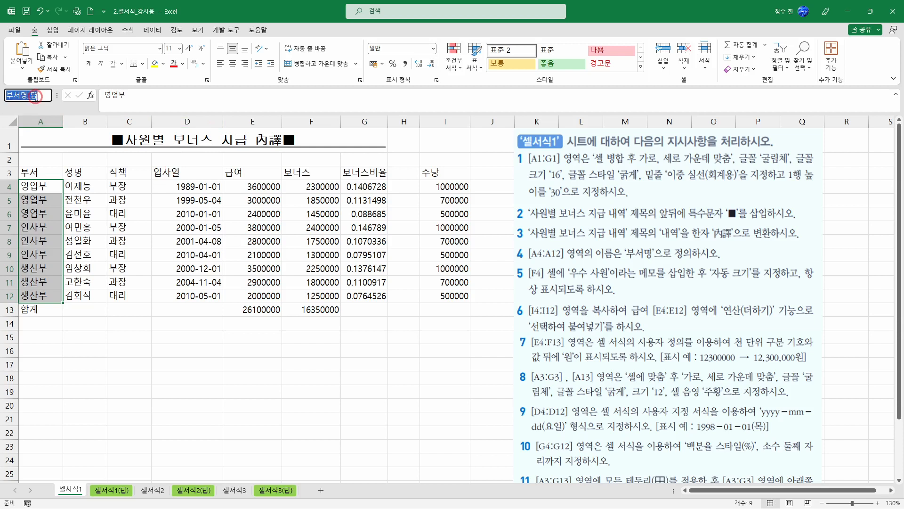
pyautogui.press('Escape')
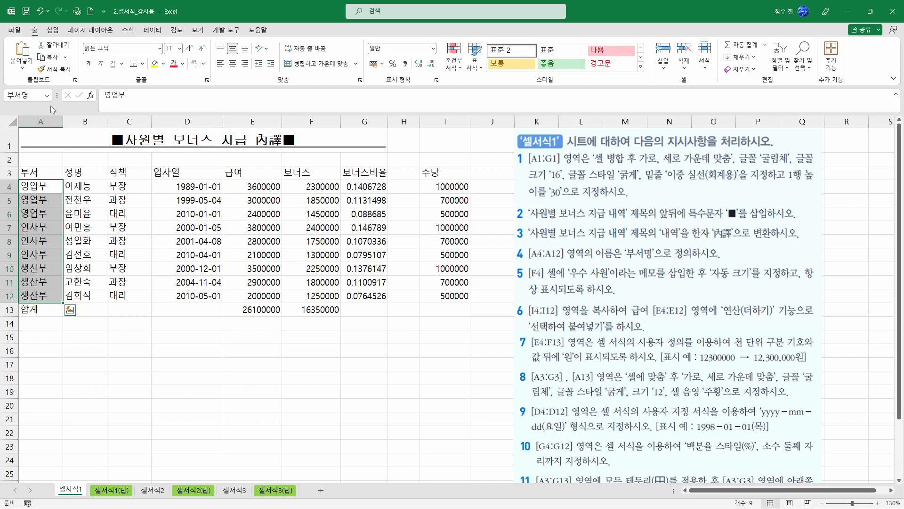
pyautogui.click(128, 31)
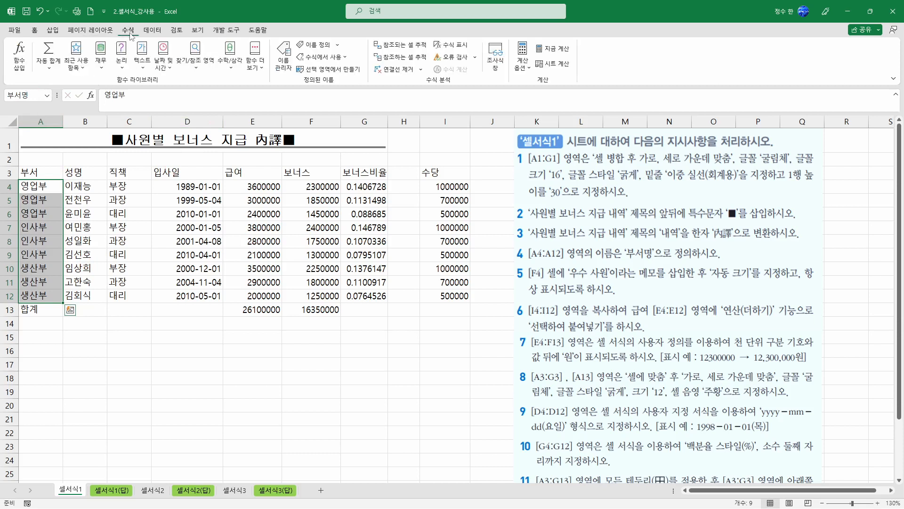
pyautogui.click(283, 56)
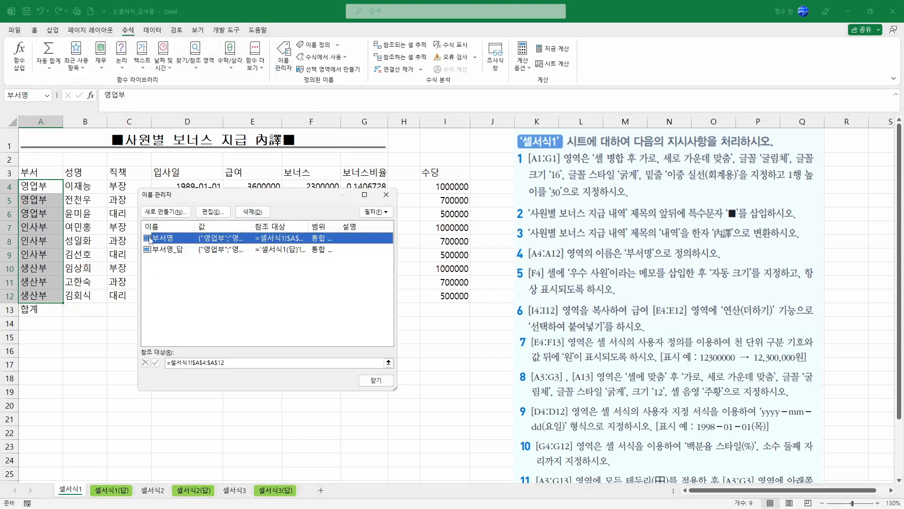
pyautogui.click(213, 211)
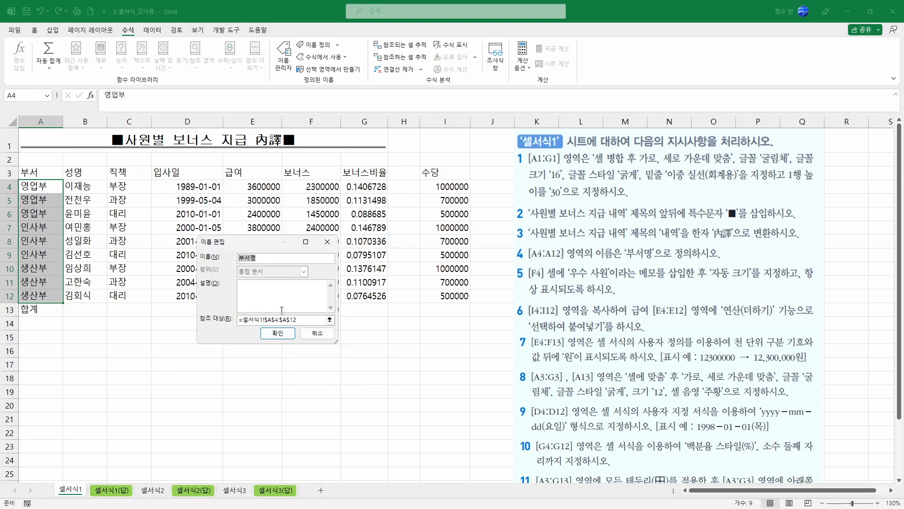
pyautogui.click(292, 320)
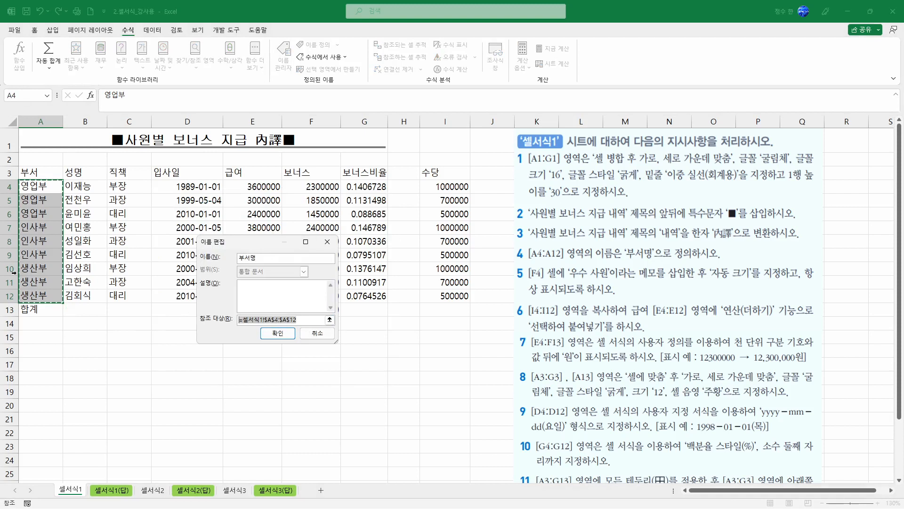
pyautogui.click(318, 333)
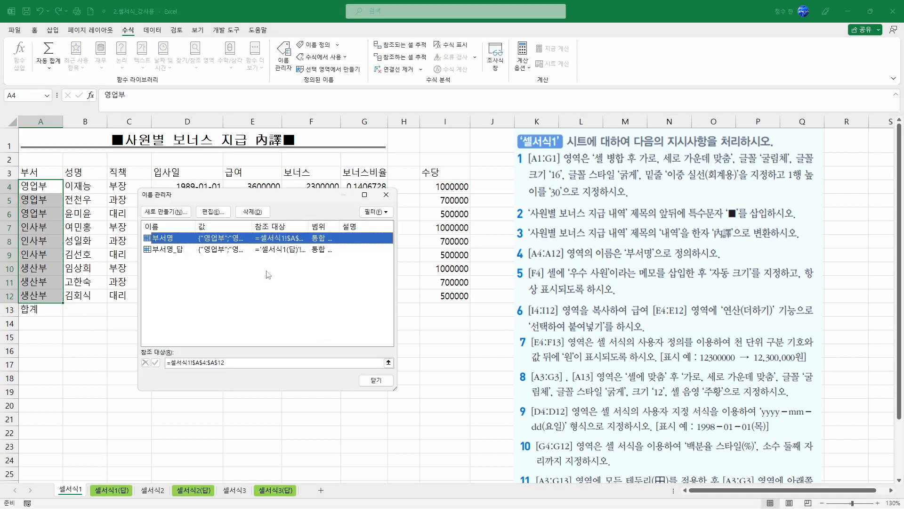
# Delete the defined name 부서명 in the Name Manager and close it
pyautogui.click(249, 212)
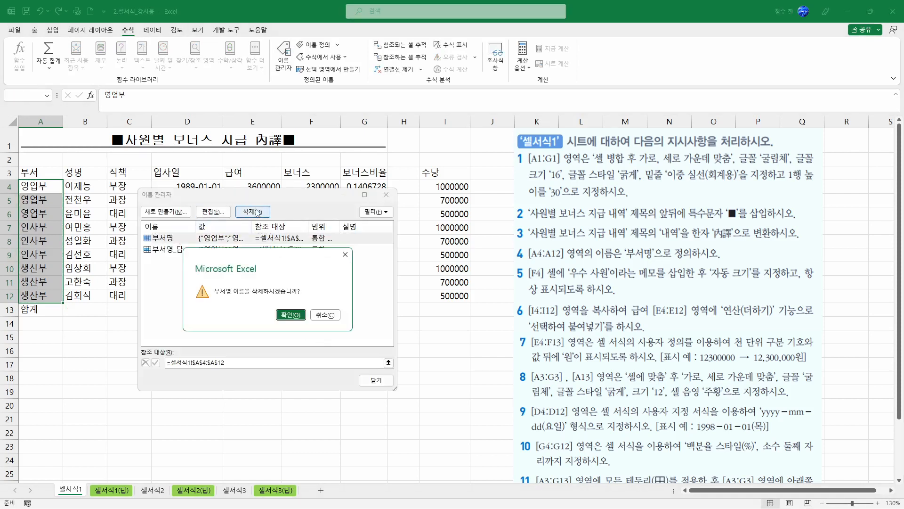
pyautogui.click(291, 315)
pyautogui.click(376, 380)
# Name the still selected range A4:A12 부서명 again
pyautogui.click(29, 95)
pyautogui.write('부서명')
pyautogui.press('Return')
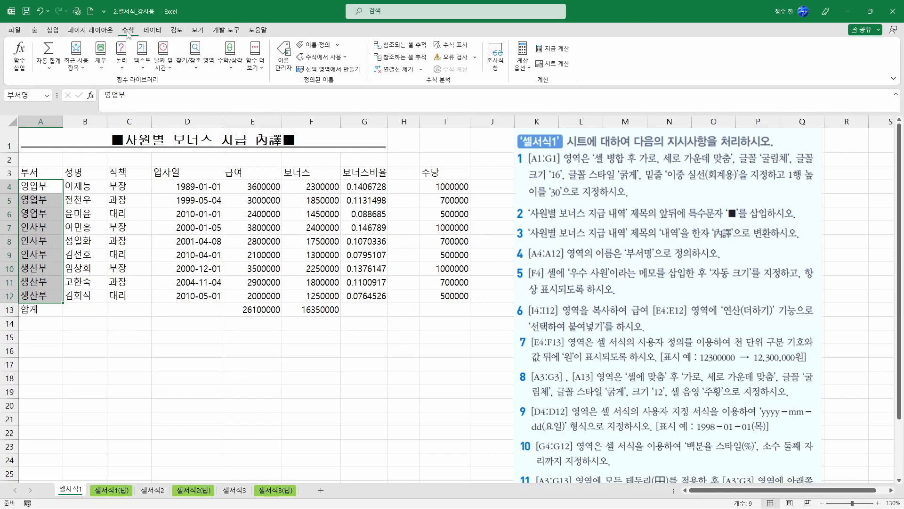
# Check the defined names in the Name Manager and return to the sheet
pyautogui.click(289, 66)
pyautogui.click(376, 380)
pyautogui.hotkey('ctrl', '2')
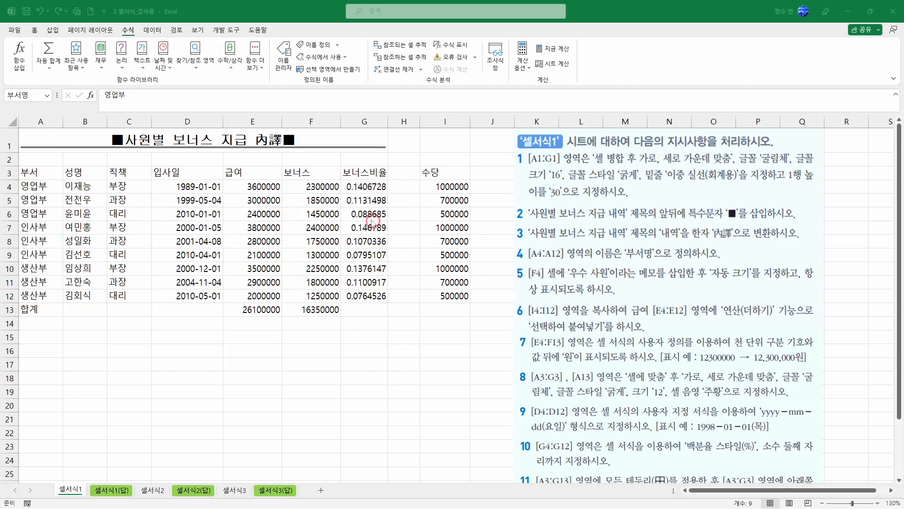
pyautogui.click(340, 202)
# Insert a memo in cell F4 containing only the text 우수 사원
pyautogui.click(311, 187)
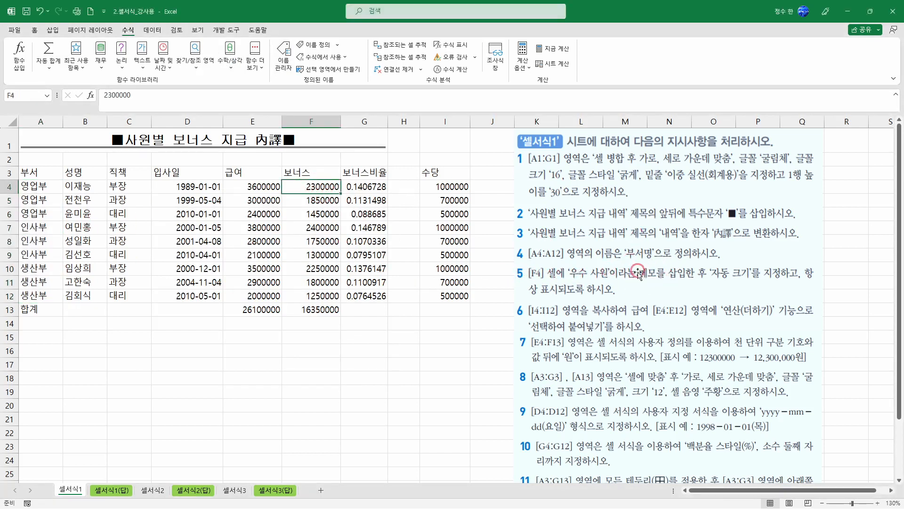
pyautogui.rightClick(311, 187)
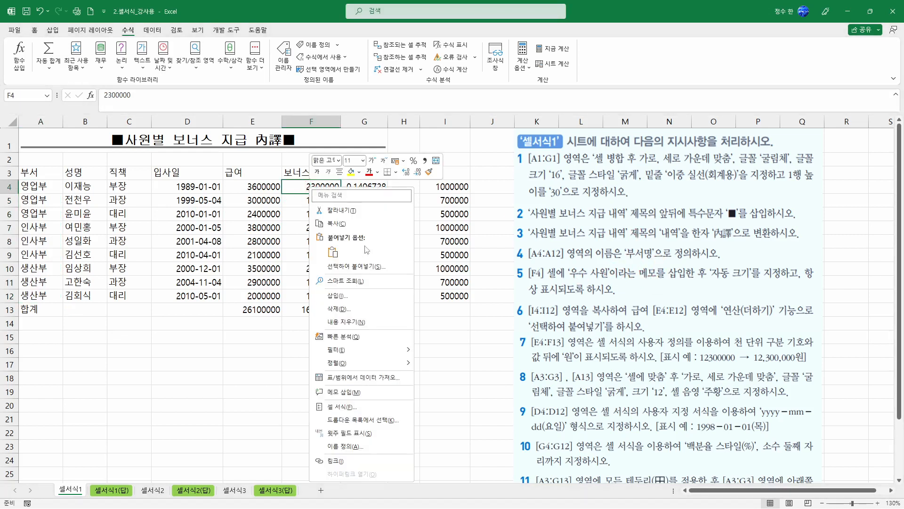
pyautogui.click(351, 399)
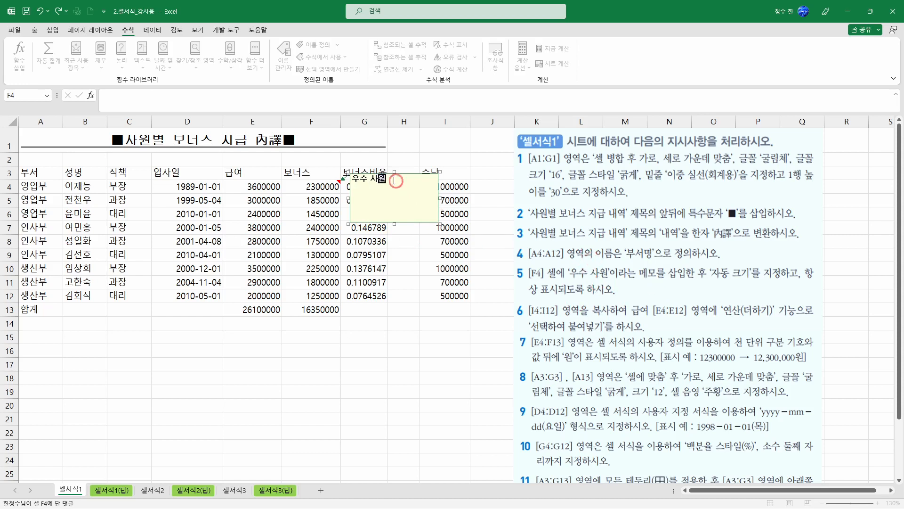
pyautogui.click(371, 179)
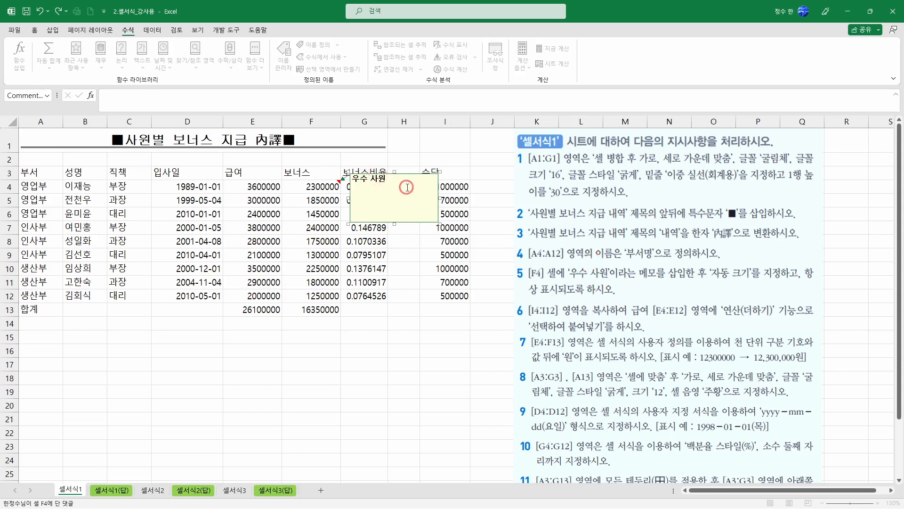
pyautogui.click(474, 158)
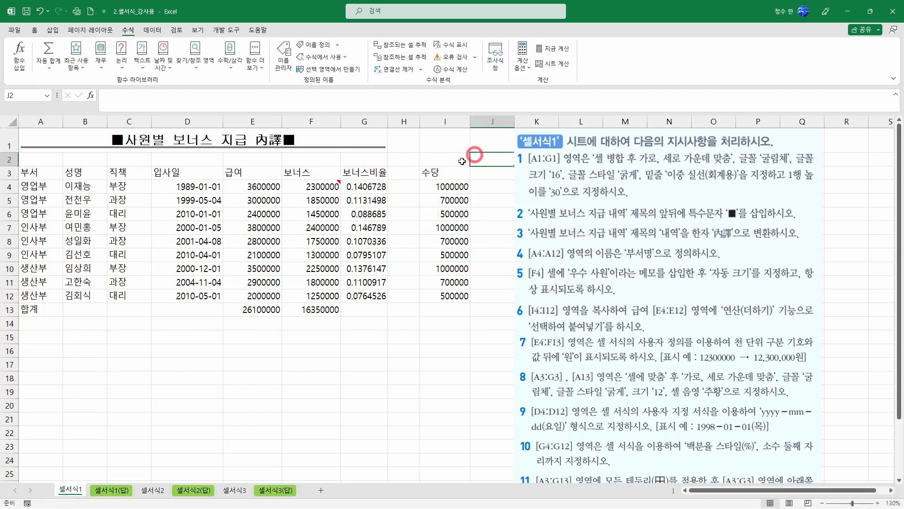
# Set the memo of cell F4 to always stay displayed
pyautogui.click(335, 190)
pyautogui.click(443, 157)
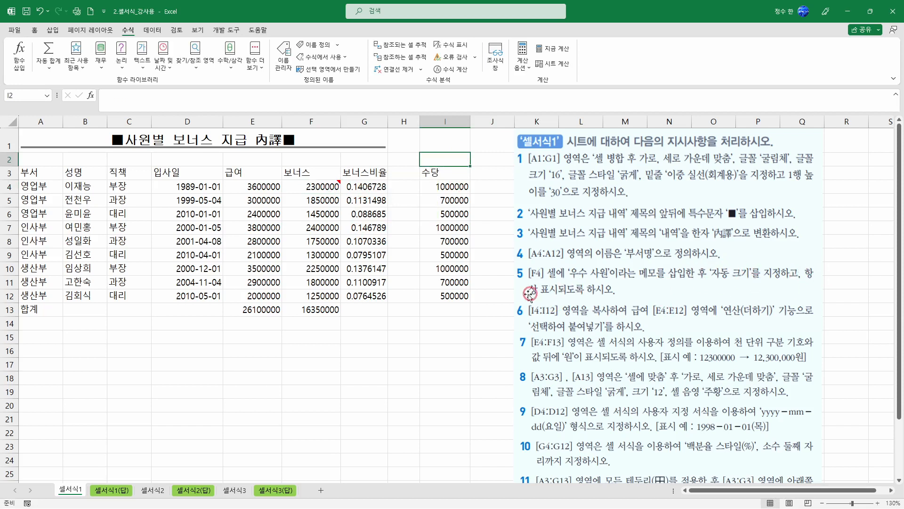
pyautogui.click(323, 184)
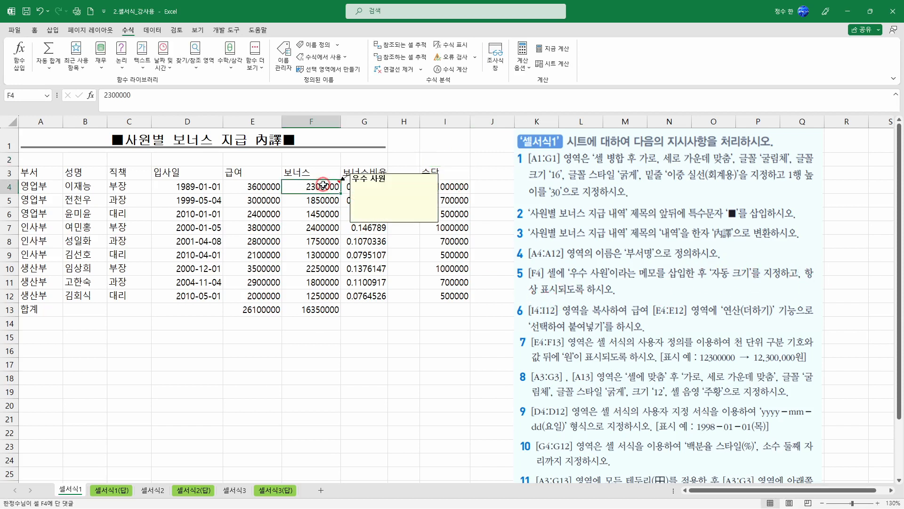
pyautogui.rightClick(323, 184)
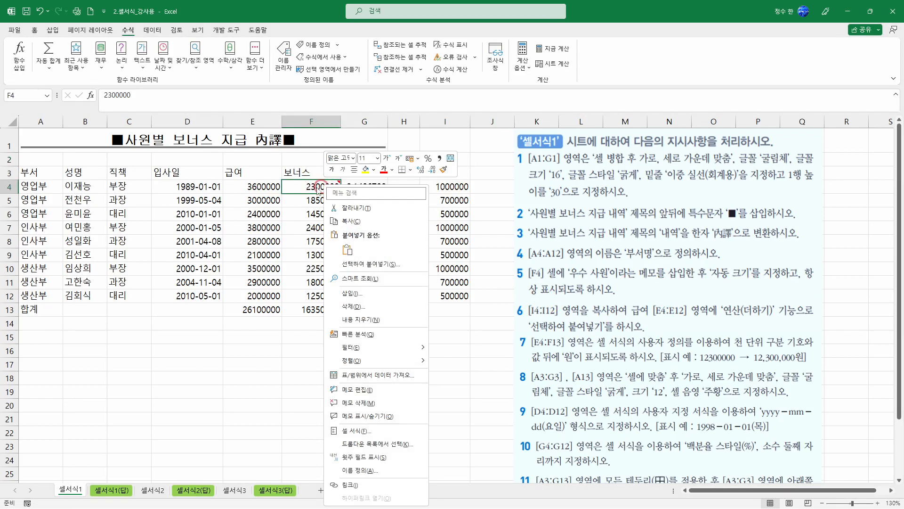
pyautogui.click(366, 416)
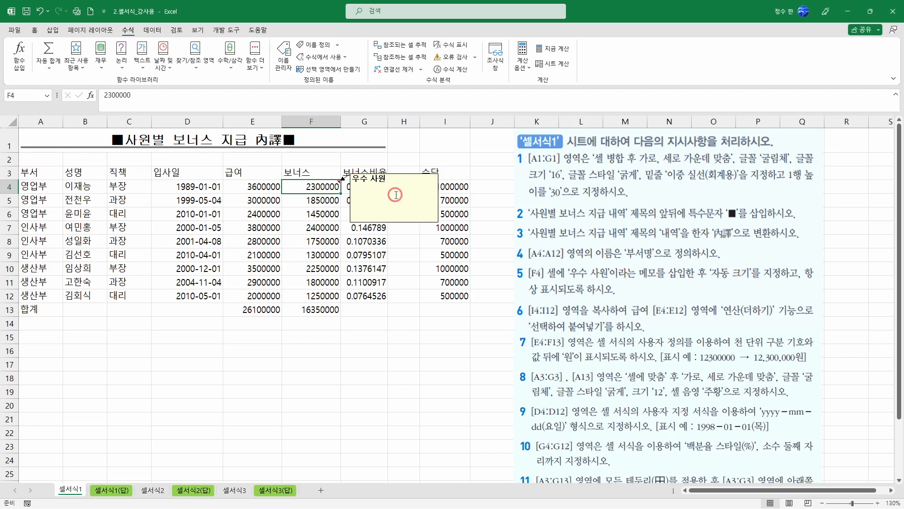
# Examine the F4 memo's format settings opened from inside its text, and close them without changes
pyautogui.click(417, 218)
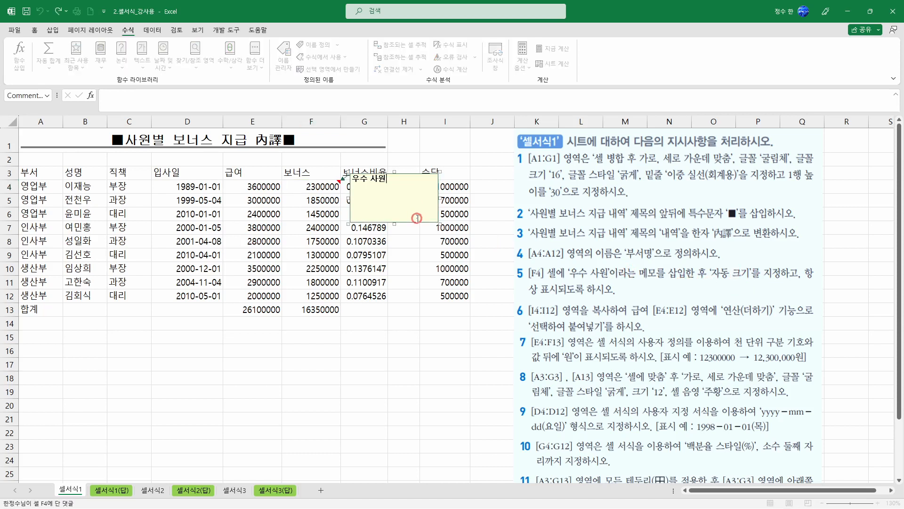
pyautogui.rightClick(421, 224)
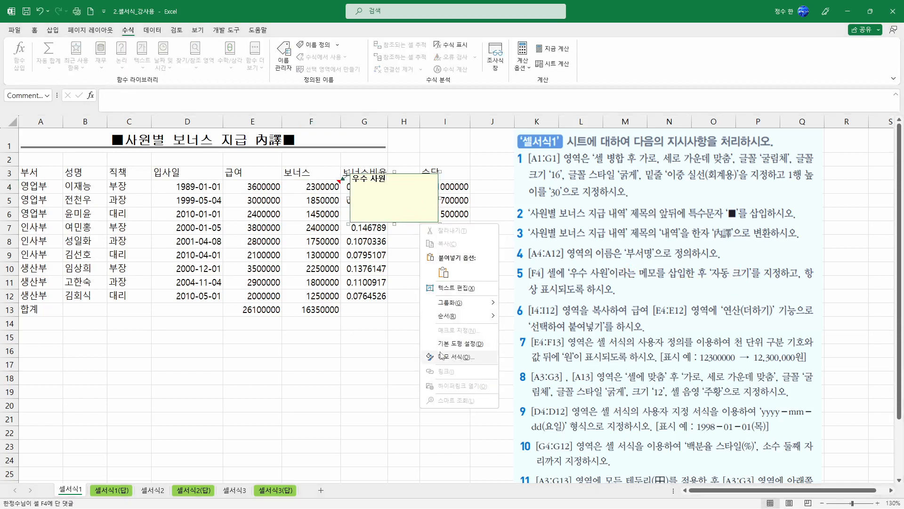
pyautogui.click(369, 280)
pyautogui.click(388, 180)
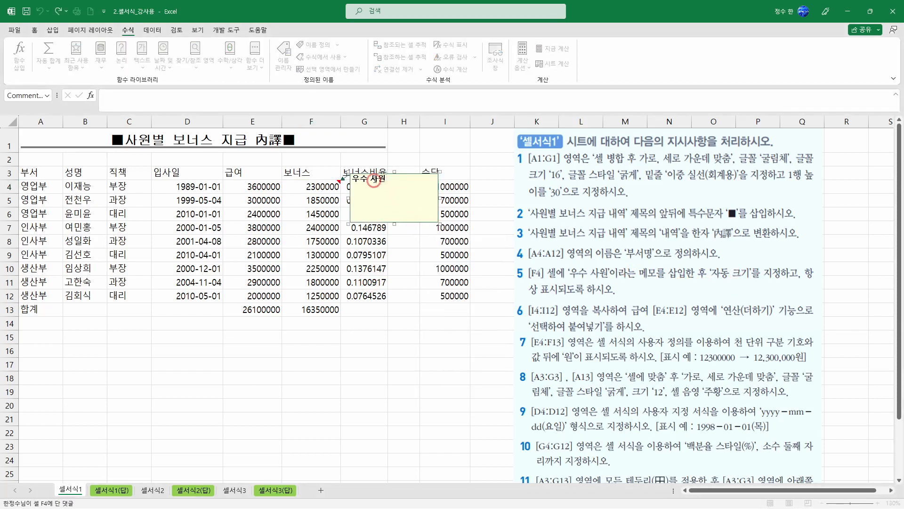
pyautogui.rightClick(395, 184)
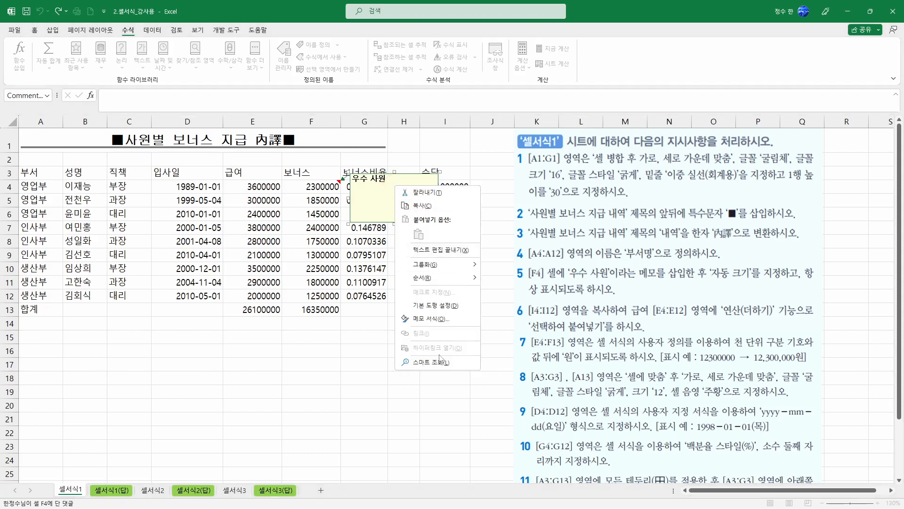
pyautogui.click(430, 319)
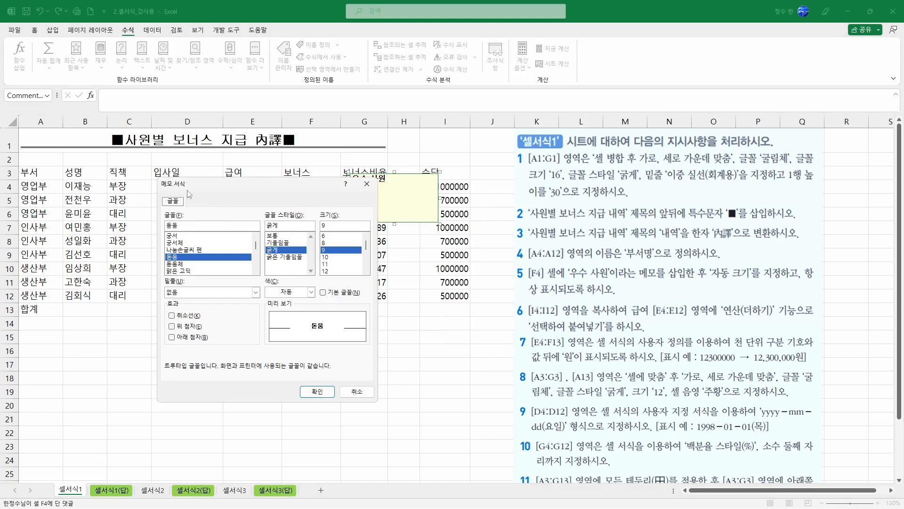
pyautogui.press('Return')
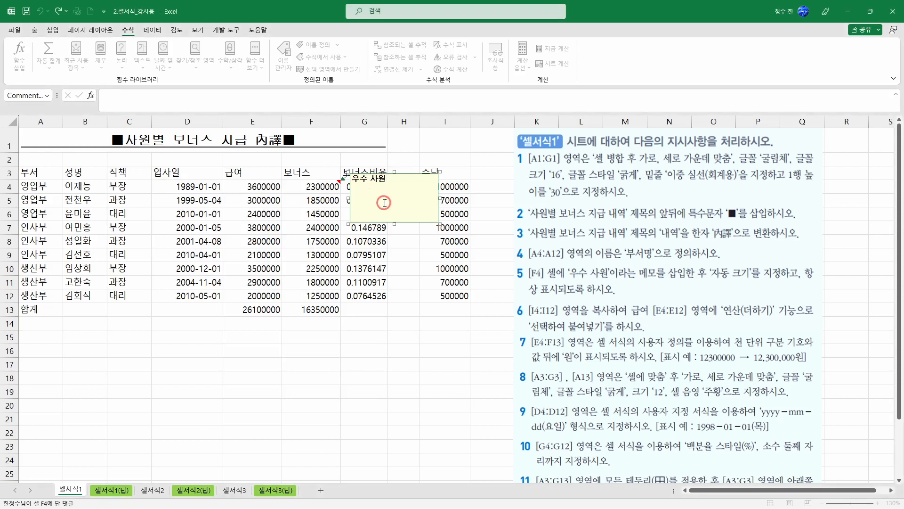
pyautogui.rightClick(393, 188)
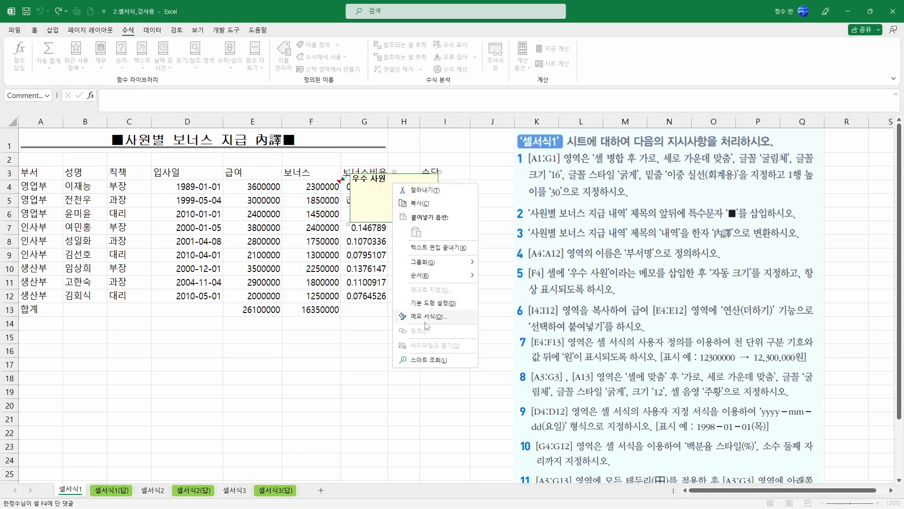
pyautogui.click(351, 173)
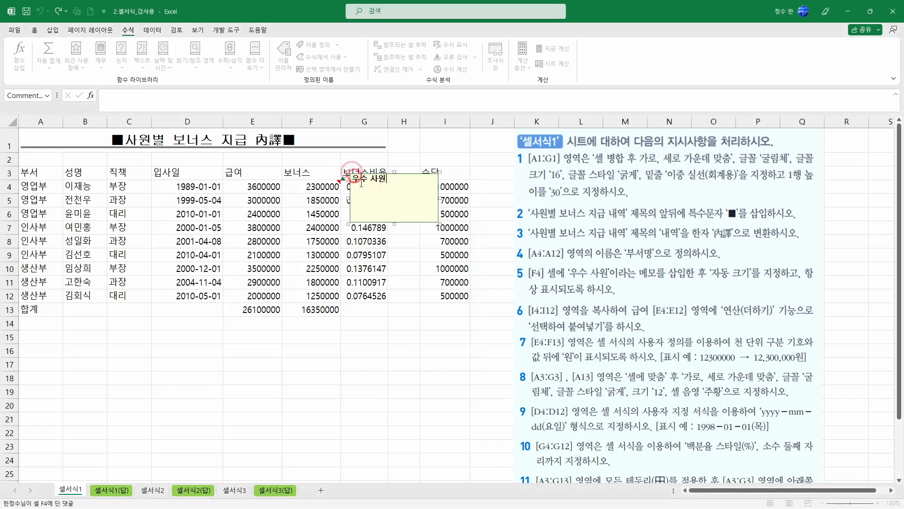
# Open the format settings of the whole F4 memo from its border and turn on 자동 크기 in its alignment options
pyautogui.click(437, 223)
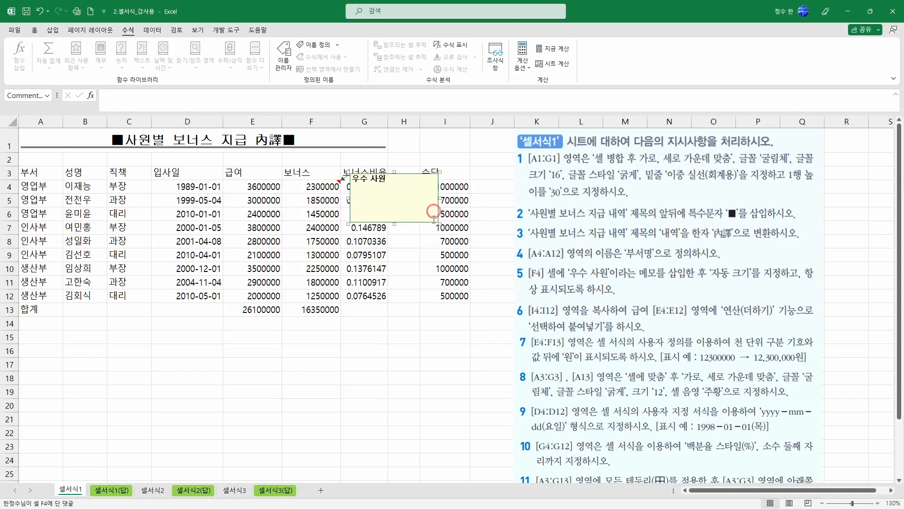
pyautogui.rightClick(437, 226)
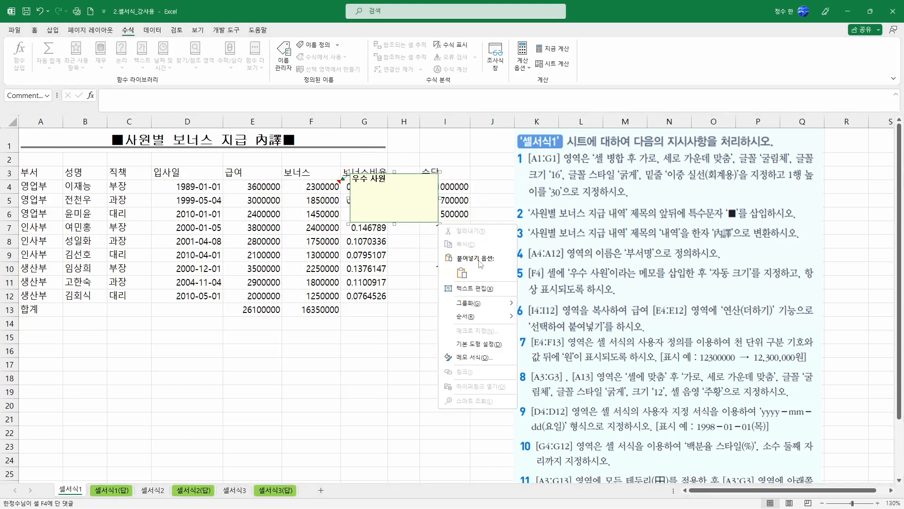
pyautogui.click(478, 358)
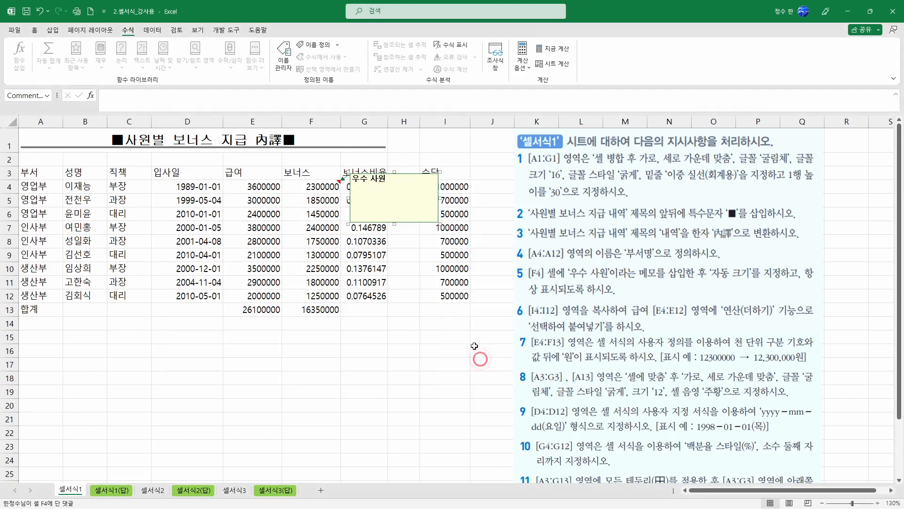
pyautogui.moveTo(264, 184); pyautogui.dragTo(362, 174)
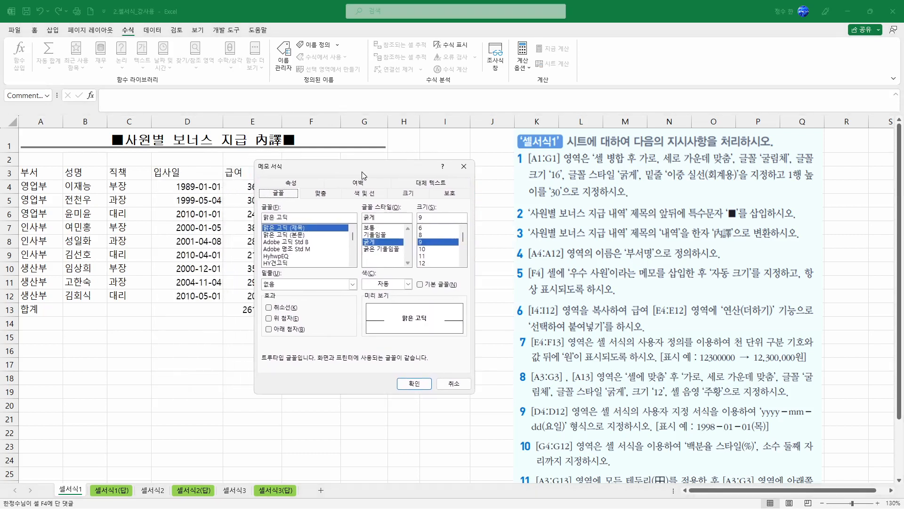
pyautogui.click(321, 194)
pyautogui.click(284, 250)
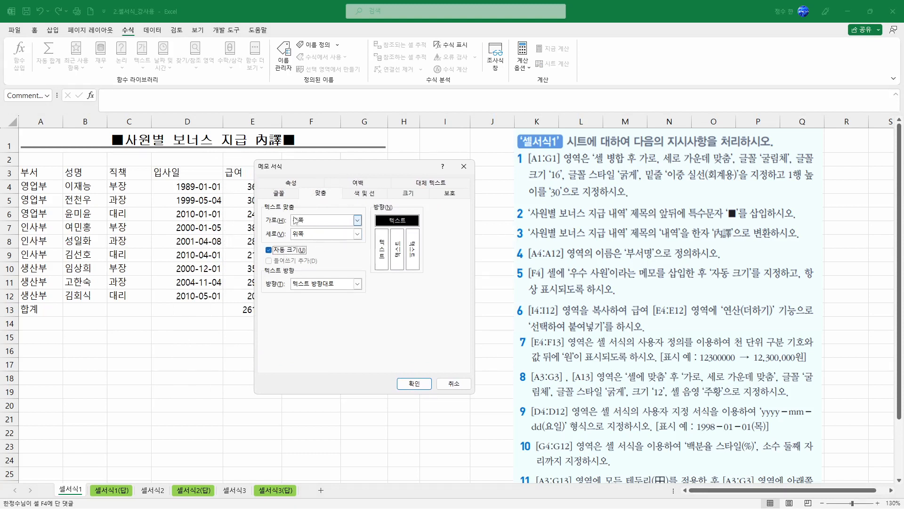
# Review the memo's font, alignment, and color and line settings, and apply the memo format
pyautogui.click(289, 197)
pyautogui.click(376, 197)
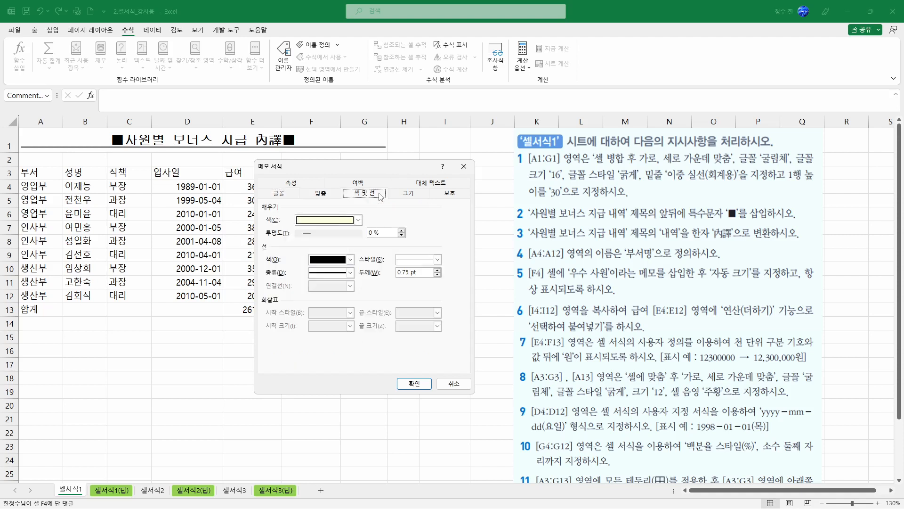
pyautogui.click(332, 220)
pyautogui.click(279, 195)
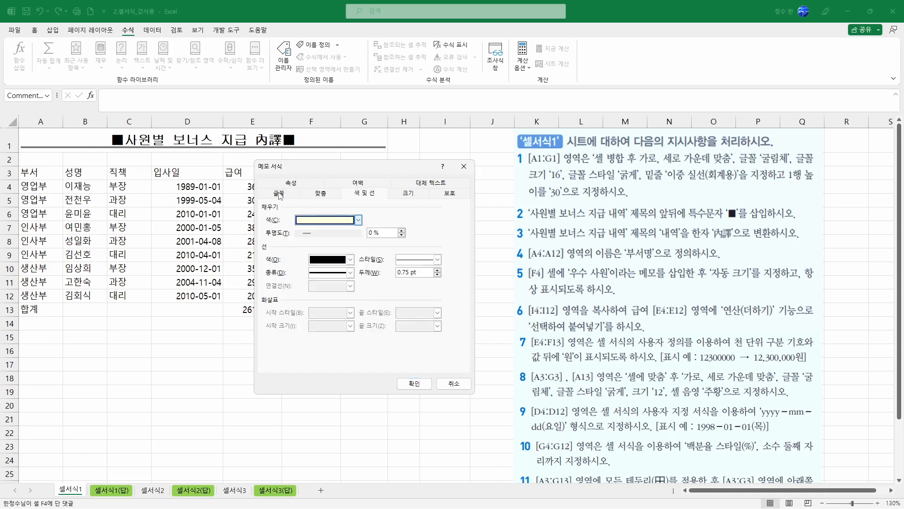
pyautogui.click(293, 198)
pyautogui.click(379, 198)
pyautogui.click(278, 198)
pyautogui.click(357, 198)
pyautogui.click(289, 198)
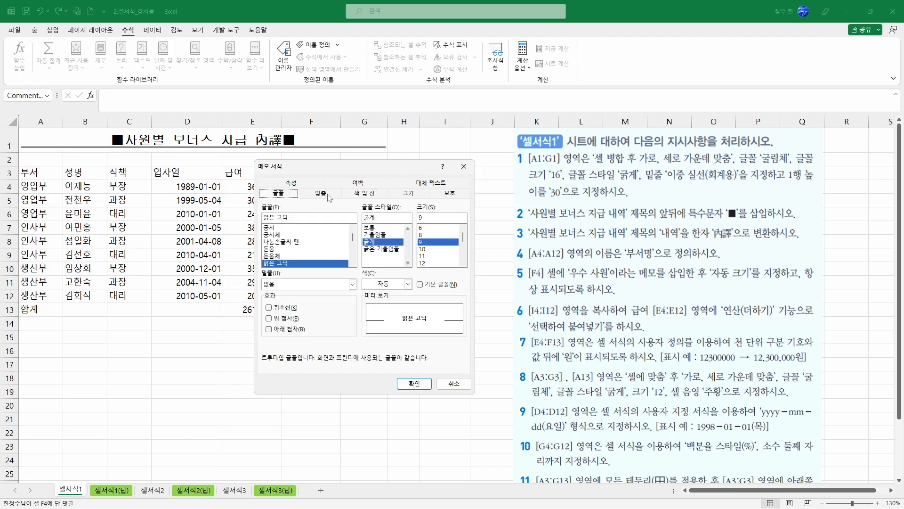
pyautogui.click(329, 197)
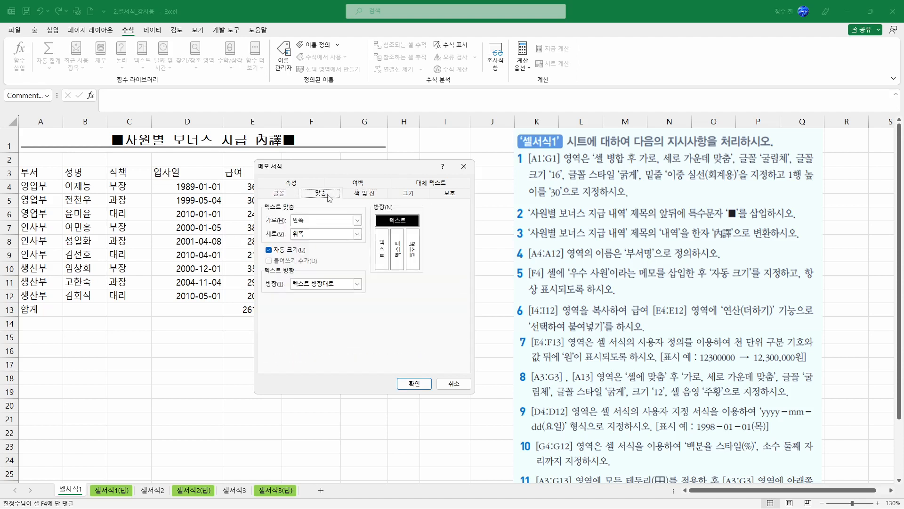
pyautogui.click(405, 387)
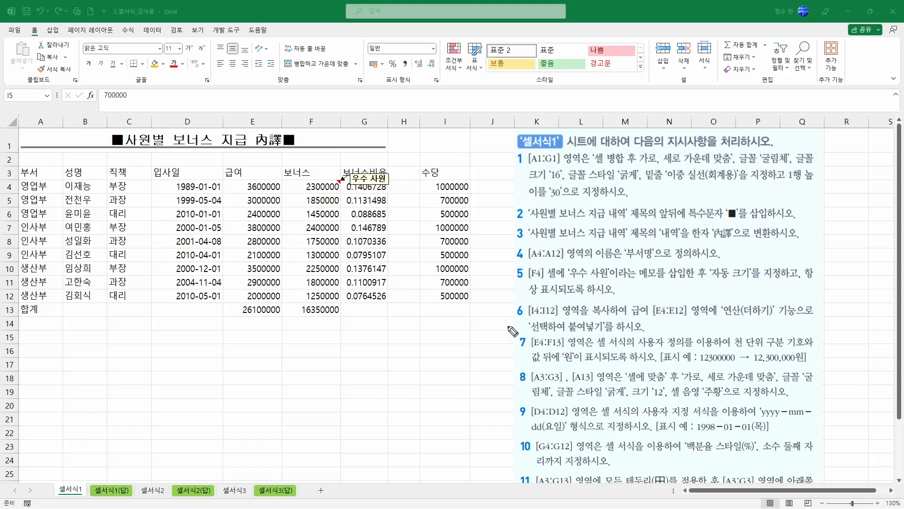
pyautogui.moveTo(534, 334)
pyautogui.mouseDown()
pyautogui.moveTo(611, 330)
pyautogui.moveTo(565, 320)
pyautogui.moveTo(541, 331)
pyautogui.mouseUp()
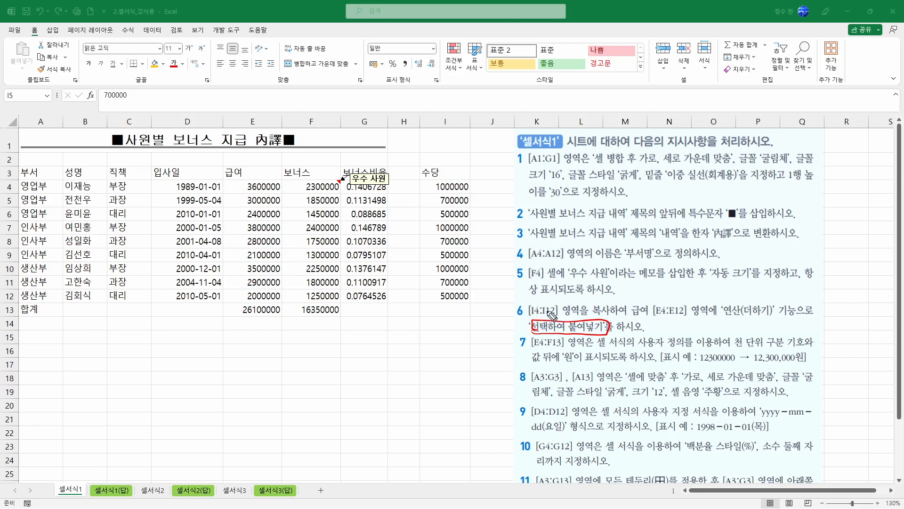
pyautogui.moveTo(477, 184); pyautogui.dragTo(473, 297)
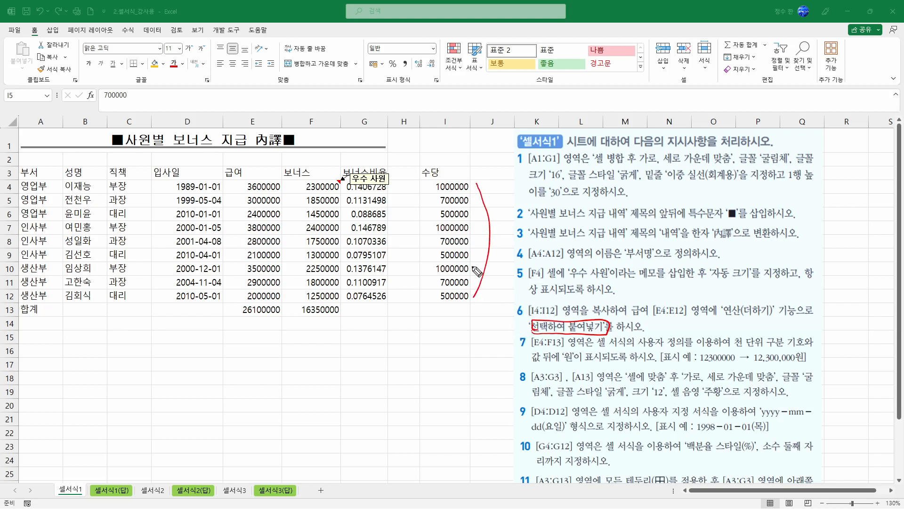
pyautogui.moveTo(284, 187); pyautogui.dragTo(281, 308)
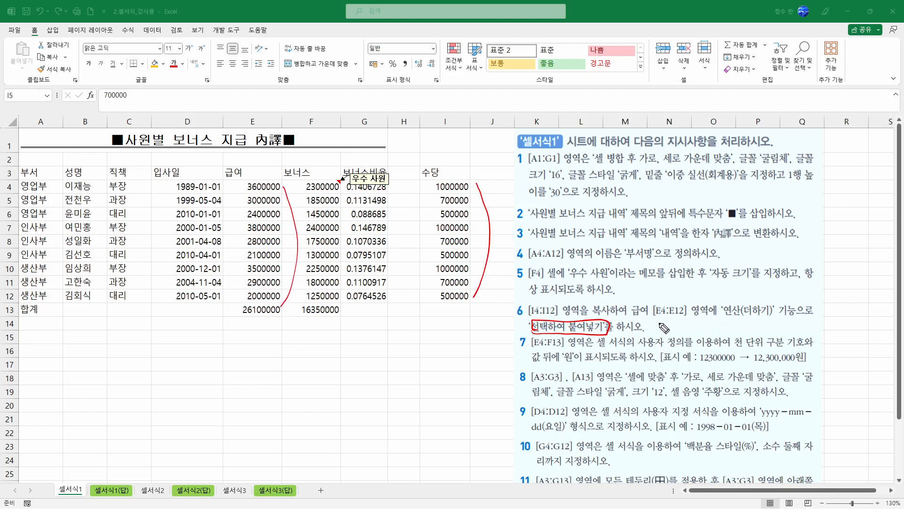
pyautogui.moveTo(258, 194)
pyautogui.mouseDown()
pyautogui.moveTo(240, 187)
pyautogui.moveTo(285, 188)
pyautogui.moveTo(276, 194)
pyautogui.mouseUp()
pyautogui.moveTo(461, 196)
pyautogui.mouseDown()
pyautogui.moveTo(477, 187)
pyautogui.moveTo(315, 156)
pyautogui.moveTo(285, 184)
pyautogui.mouseUp()
pyautogui.moveTo(387, 123)
pyautogui.mouseDown()
pyautogui.moveTo(387, 142)
pyautogui.moveTo(404, 131)
pyautogui.mouseUp()
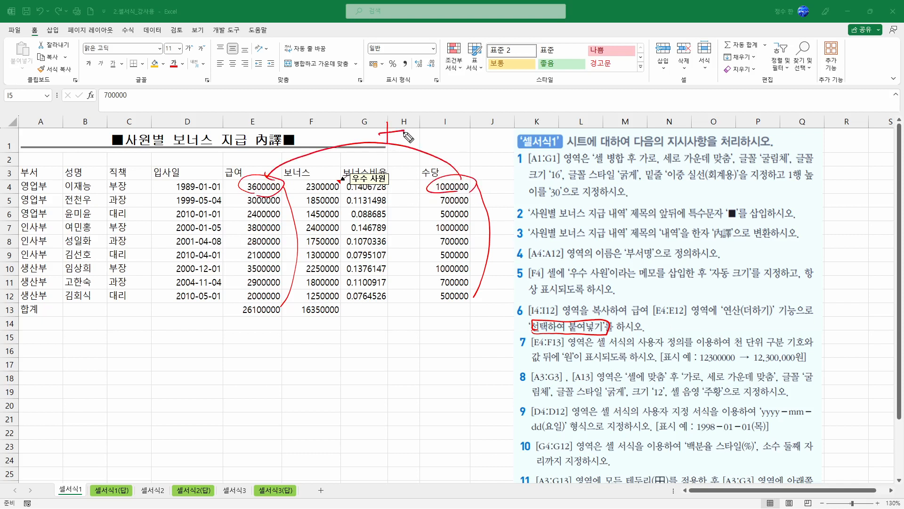
pyautogui.moveTo(452, 193)
pyautogui.mouseDown()
pyautogui.moveTo(473, 207)
pyautogui.moveTo(289, 196)
pyautogui.moveTo(282, 209)
pyautogui.moveTo(248, 195)
pyautogui.moveTo(283, 194)
pyautogui.mouseUp()
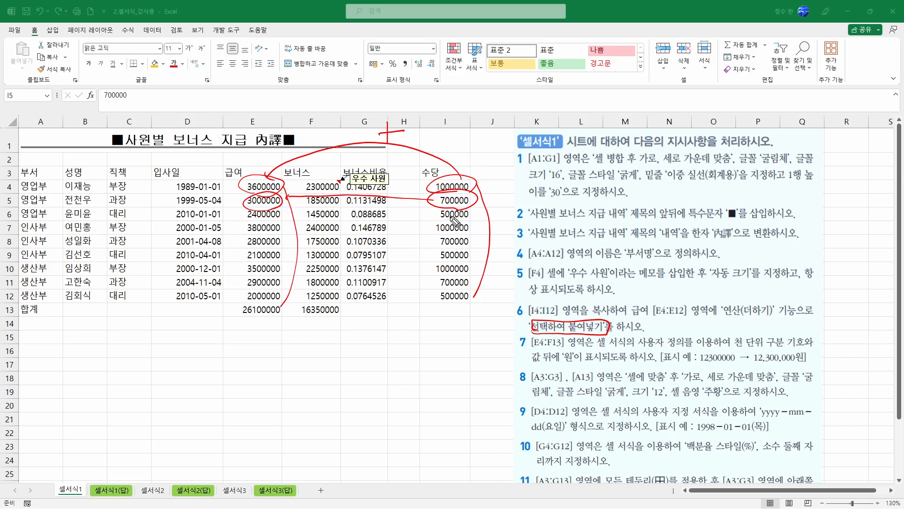
pyautogui.press('e')
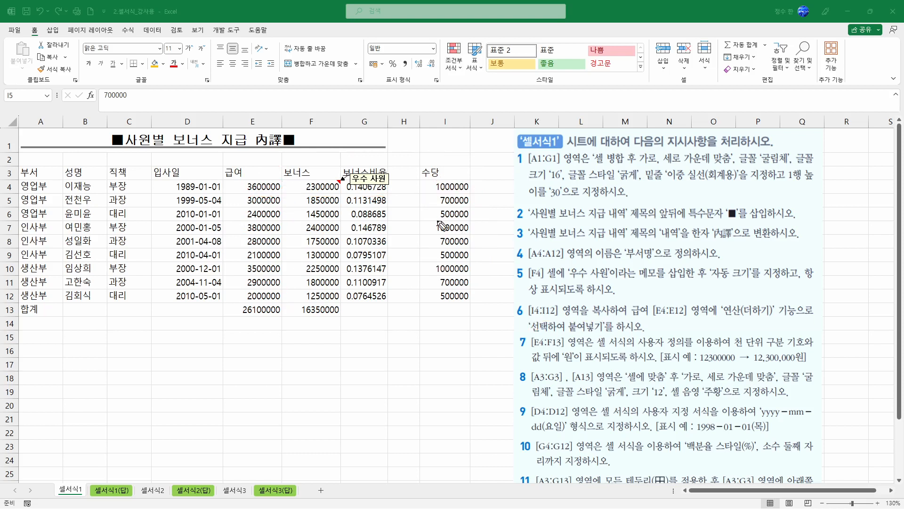
# Copy the 수당 values in I4:I12
pyautogui.click(459, 186)
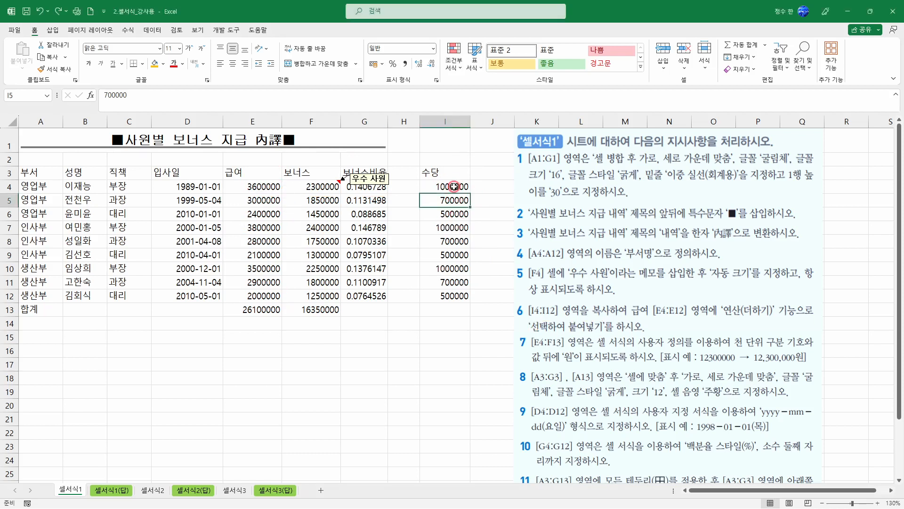
pyautogui.moveTo(460, 187); pyautogui.dragTo(458, 294)
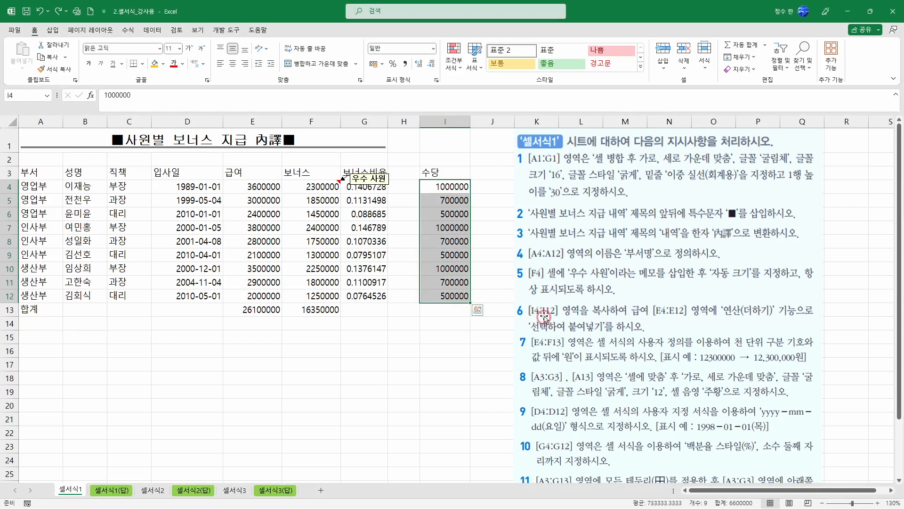
pyautogui.rightClick(460, 213)
pyautogui.click(488, 247)
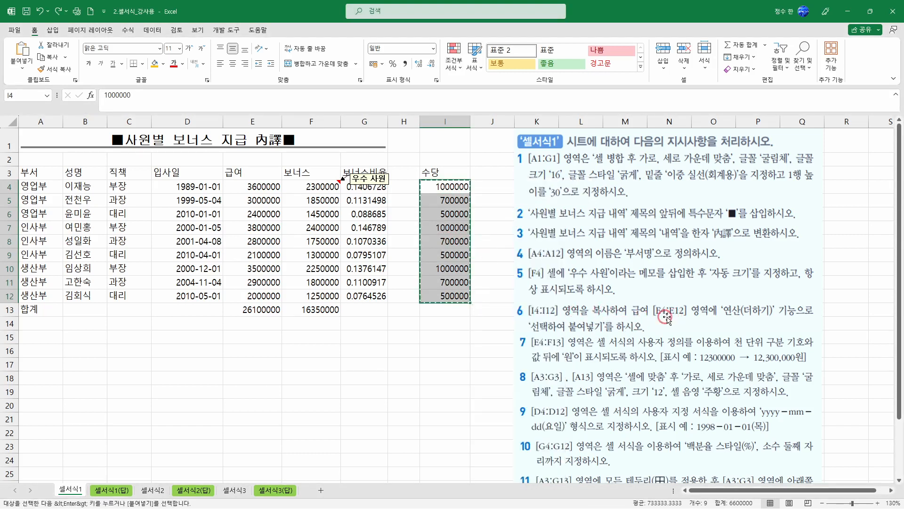
# Paste the copied values into the 급여 range E4:E12 using Paste Special with the 더하기 operation
pyautogui.moveTo(266, 187); pyautogui.dragTo(267, 296)
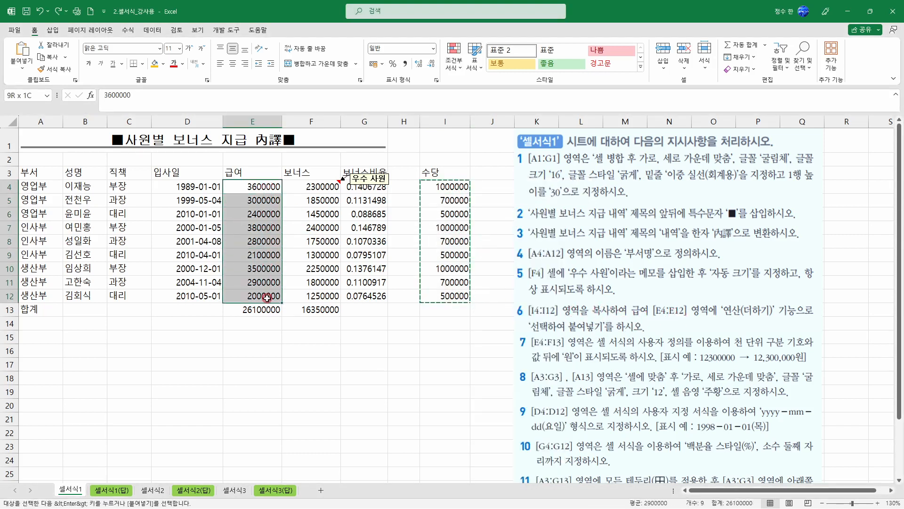
pyautogui.rightClick(267, 185)
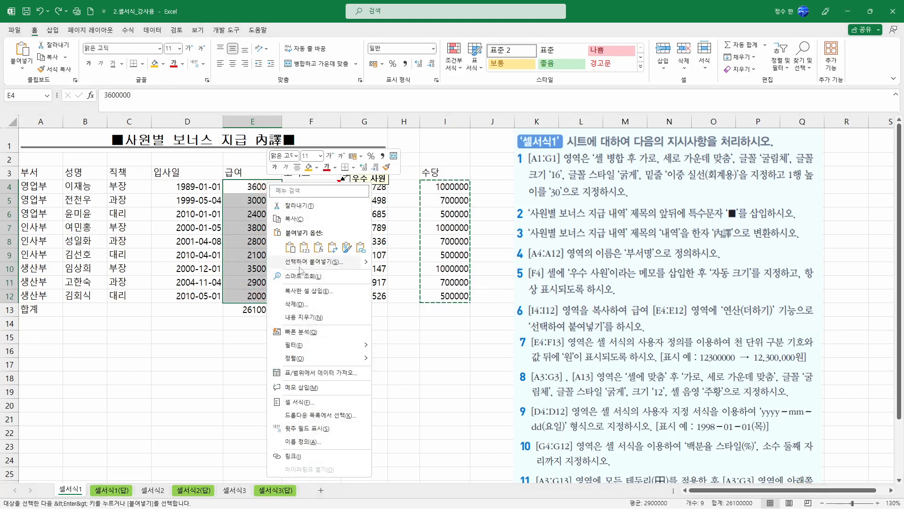
pyautogui.click(316, 263)
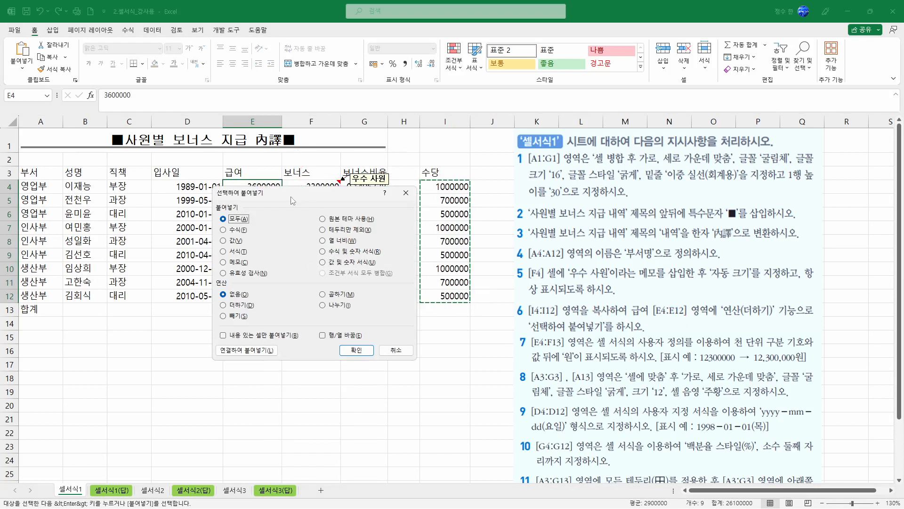
pyautogui.moveTo(293, 200); pyautogui.dragTo(303, 175)
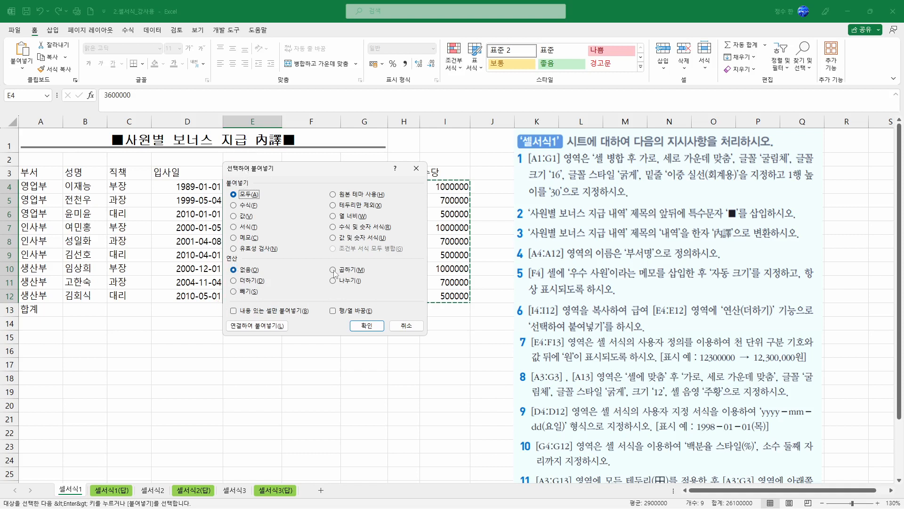
pyautogui.click(234, 281)
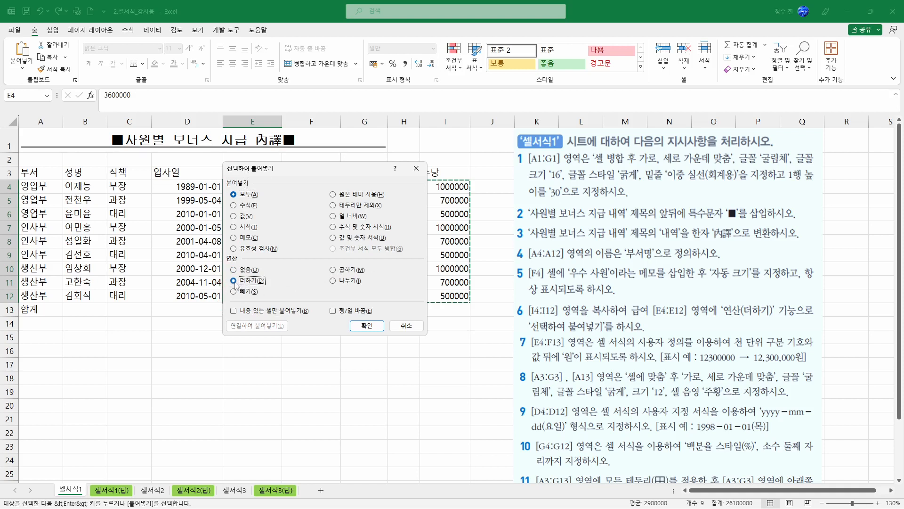
pyautogui.click(361, 329)
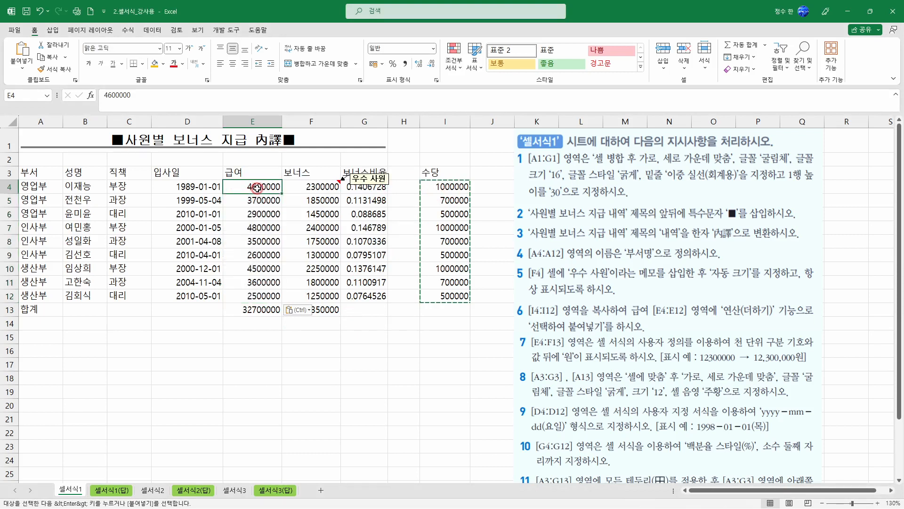
# Cancel the copy mode on I4:I12 and deselect the range
pyautogui.click(446, 296)
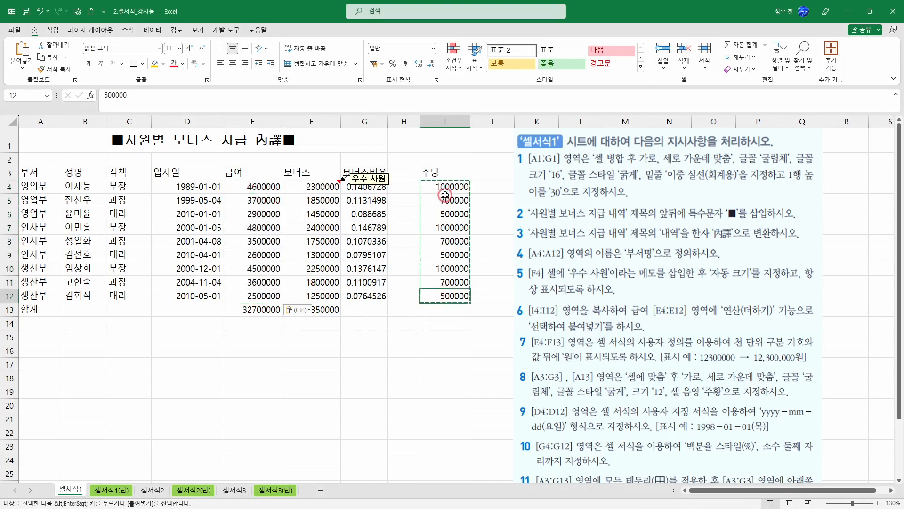
pyautogui.moveTo(440, 186); pyautogui.dragTo(443, 284)
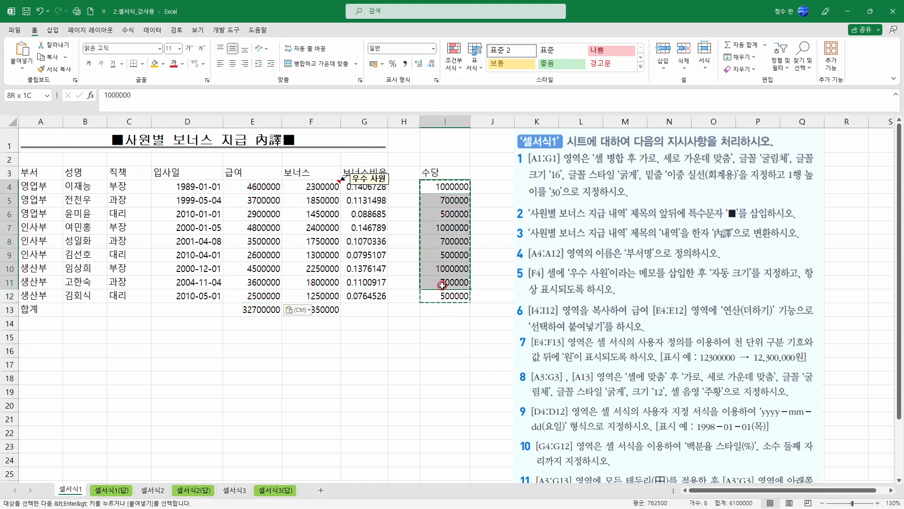
pyautogui.press('Escape')
pyautogui.click(425, 319)
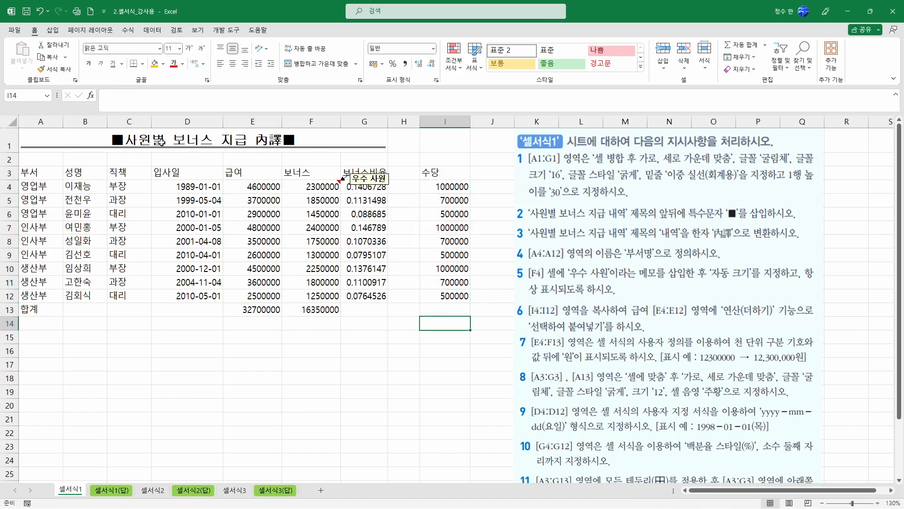
pyautogui.click(192, 146)
# Delete the instruction picture for tasks 1 to 6 and move the remaining instructions up beside the top rows of the table
pyautogui.click(666, 268)
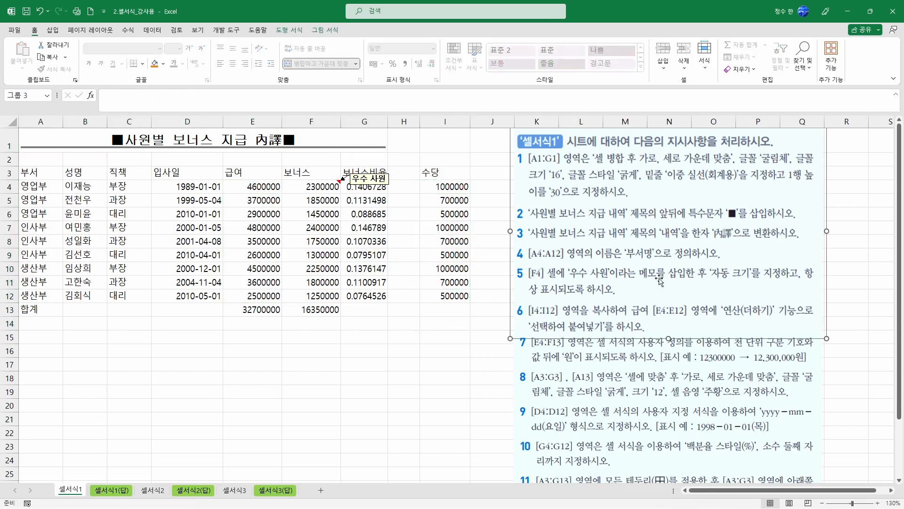
pyautogui.press('Delete')
pyautogui.moveTo(513, 360); pyautogui.dragTo(512, 183)
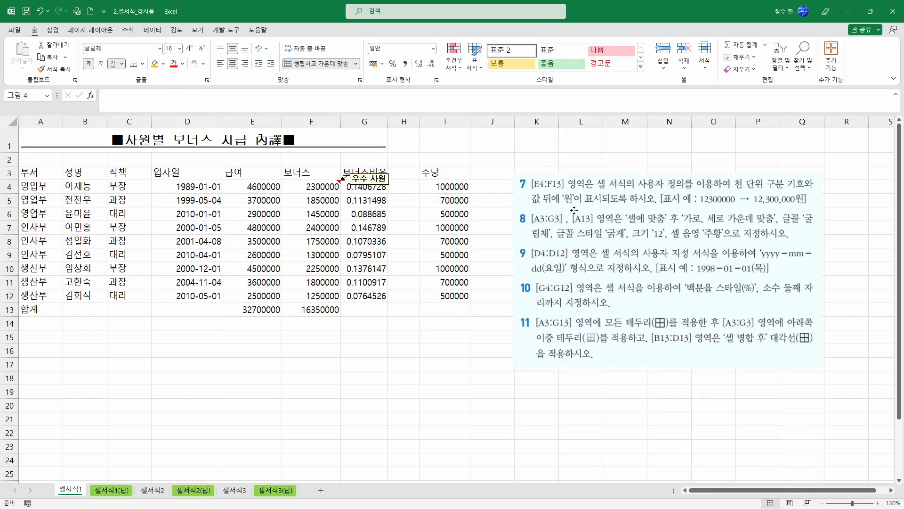
pyautogui.click(464, 164)
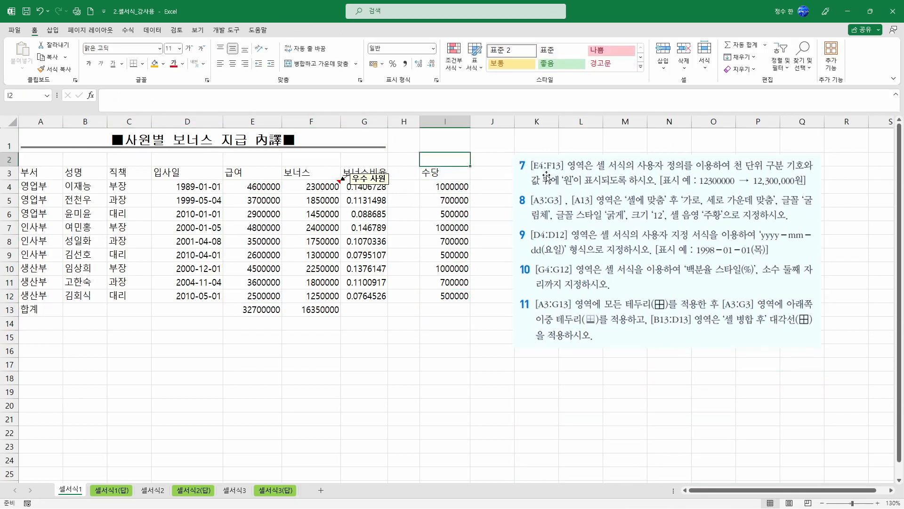
# Select the 급여 and 보너스 values with their totals in E4:F13
pyautogui.moveTo(253, 190); pyautogui.dragTo(310, 299)
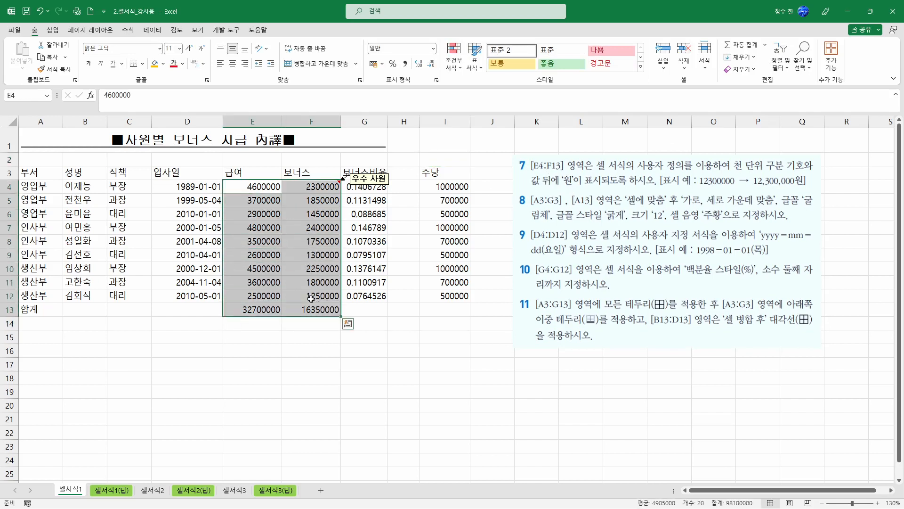
pyautogui.moveTo(252, 190); pyautogui.dragTo(312, 306)
pyautogui.moveTo(649, 98); pyautogui.dragTo(658, 96)
pyautogui.moveTo(649, 102)
pyautogui.mouseDown()
pyautogui.moveTo(658, 101)
pyautogui.moveTo(651, 106)
pyautogui.mouseUp()
pyautogui.moveTo(655, 93)
pyautogui.mouseDown()
pyautogui.moveTo(655, 107)
pyautogui.moveTo(684, 95)
pyautogui.mouseUp()
pyautogui.moveTo(677, 100); pyautogui.dragTo(679, 102)
pyautogui.moveTo(682, 92)
pyautogui.mouseDown()
pyautogui.moveTo(681, 102)
pyautogui.moveTo(713, 92)
pyautogui.mouseUp()
pyautogui.moveTo(710, 95); pyautogui.dragTo(714, 99)
pyautogui.moveTo(719, 88); pyautogui.dragTo(719, 96)
pyautogui.moveTo(715, 98); pyautogui.dragTo(722, 93)
pyautogui.moveTo(726, 88); pyautogui.dragTo(725, 92)
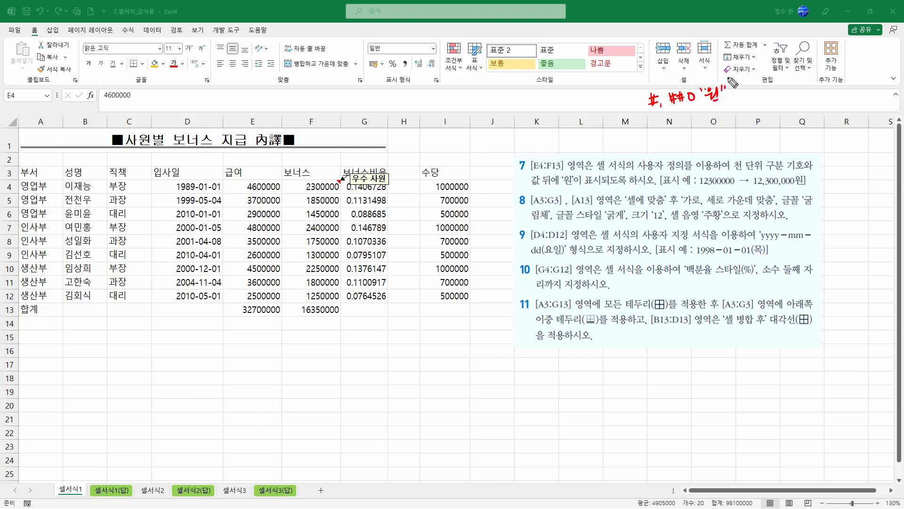
pyautogui.moveTo(655, 122); pyautogui.dragTo(653, 132)
pyautogui.moveTo(658, 121); pyautogui.dragTo(656, 132)
pyautogui.moveTo(650, 130); pyautogui.dragTo(662, 132)
pyautogui.moveTo(707, 122); pyautogui.dragTo(704, 129)
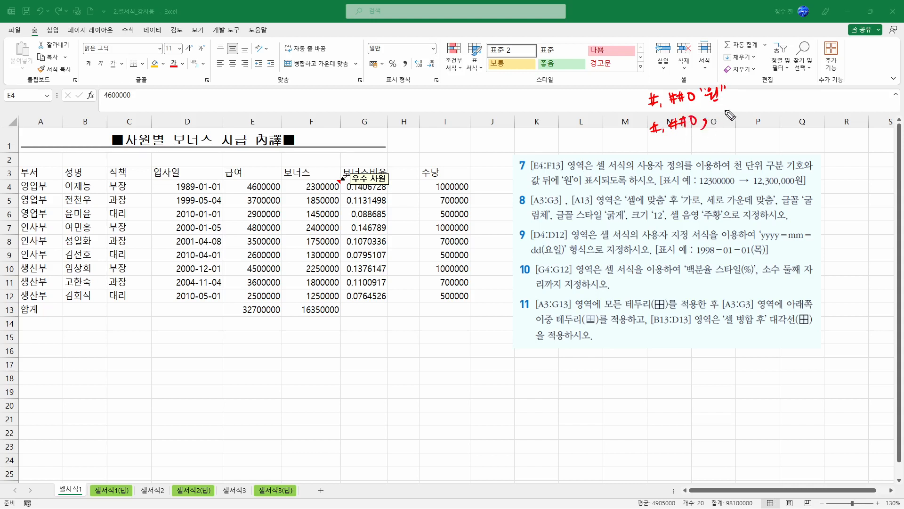
pyautogui.moveTo(717, 108)
pyautogui.mouseDown()
pyautogui.moveTo(731, 123)
pyautogui.moveTo(755, 103)
pyautogui.mouseUp()
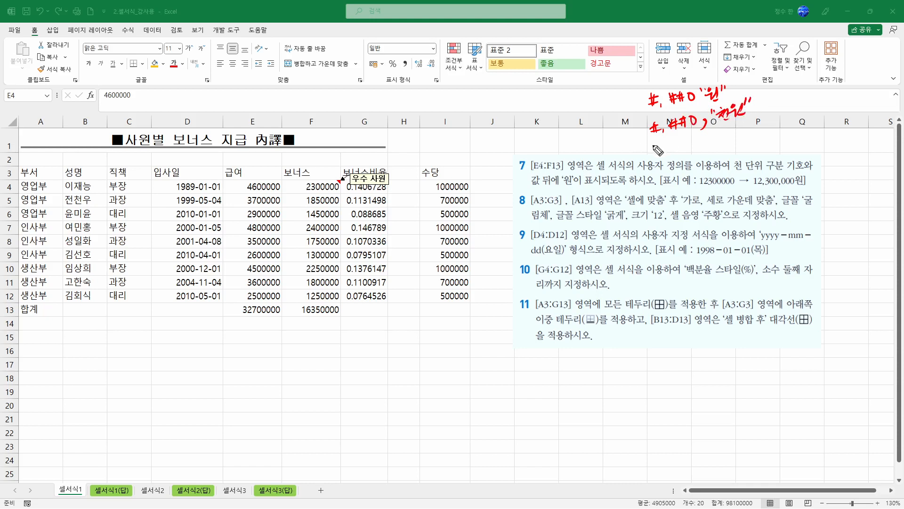
pyautogui.moveTo(658, 147)
pyautogui.mouseDown()
pyautogui.moveTo(692, 135)
pyautogui.moveTo(706, 147)
pyautogui.moveTo(717, 130)
pyautogui.mouseUp()
pyautogui.moveTo(720, 128)
pyautogui.mouseDown()
pyautogui.moveTo(740, 142)
pyautogui.moveTo(764, 122)
pyautogui.mouseUp()
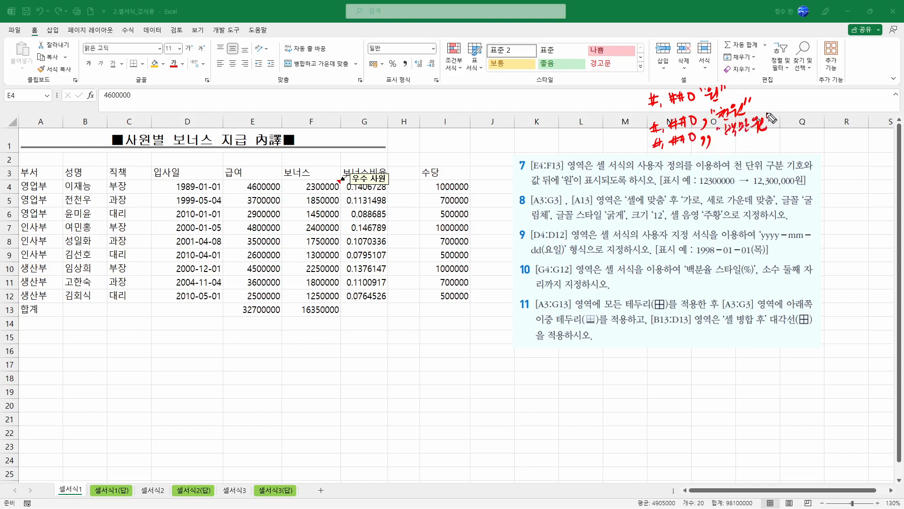
pyautogui.moveTo(651, 112); pyautogui.dragTo(680, 111)
# Apply the custom number format #,##0"원" to the 급여 and 보너스 values in E4:F13
pyautogui.rightClick(302, 200)
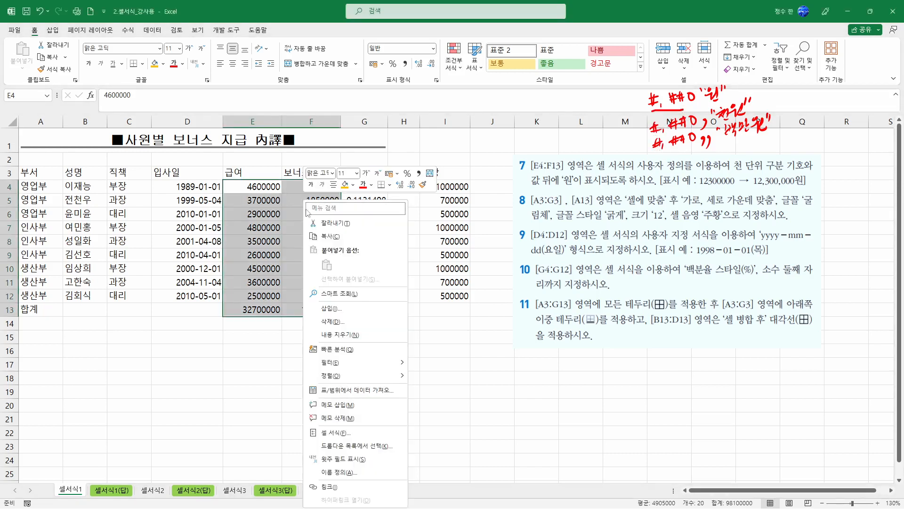
pyautogui.click(330, 432)
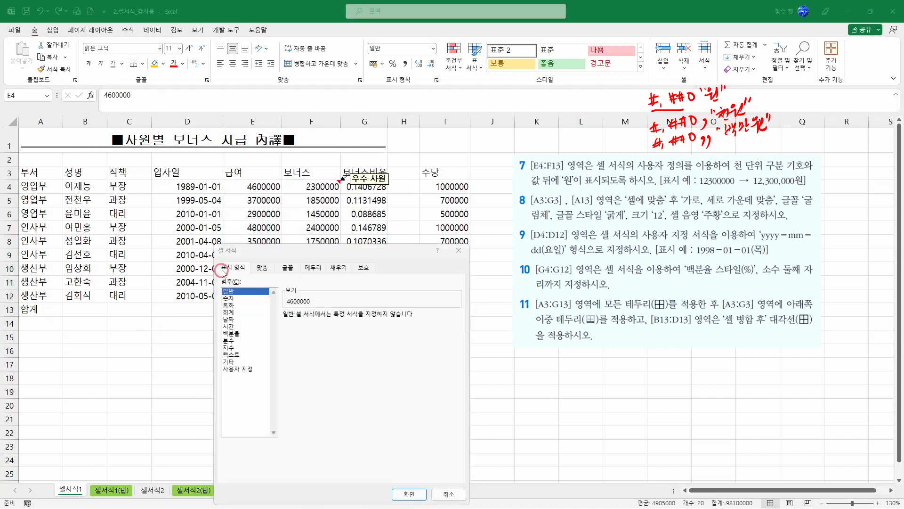
pyautogui.moveTo(265, 257); pyautogui.dragTo(292, 180)
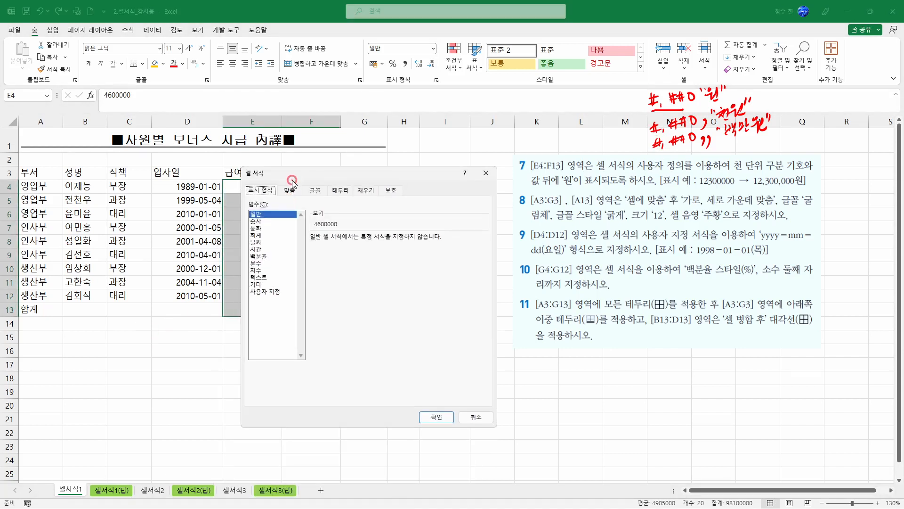
pyautogui.click(266, 292)
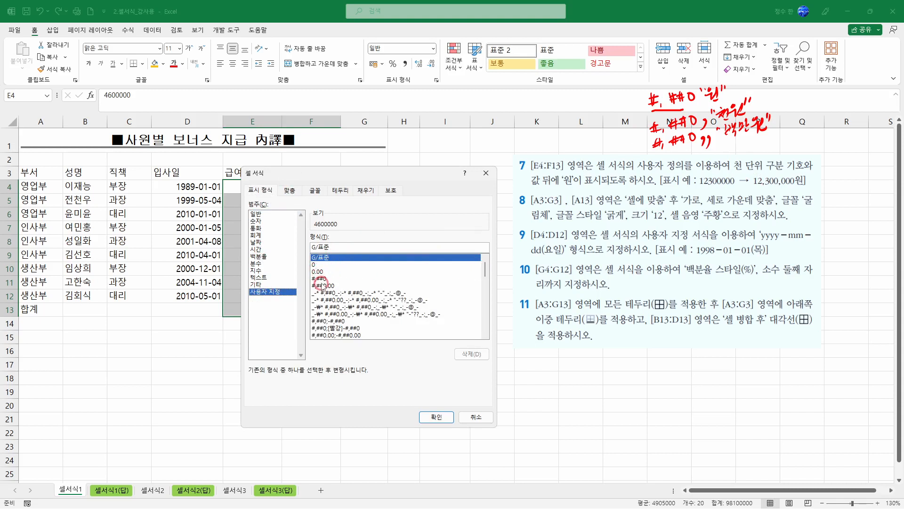
pyautogui.click(325, 279)
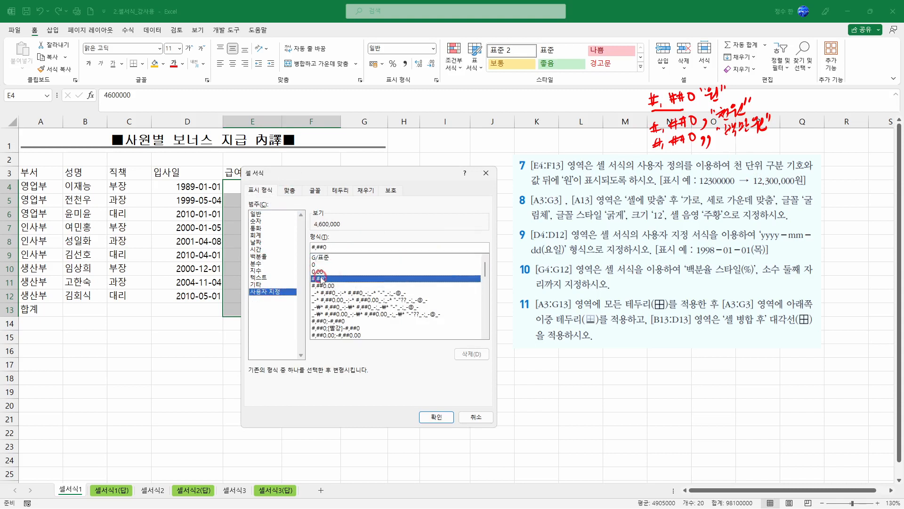
pyautogui.click(333, 246)
pyautogui.click(377, 252)
pyautogui.write('"원')
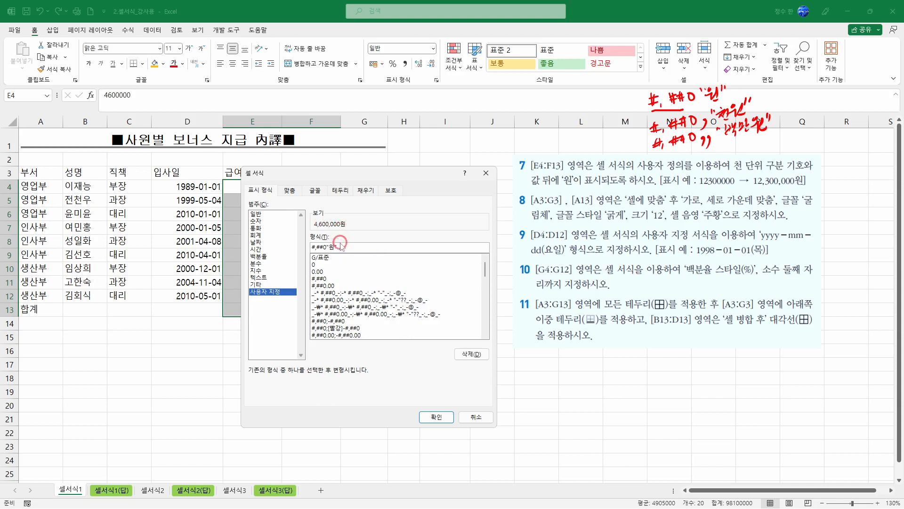
pyautogui.moveTo(329, 248); pyautogui.dragTo(384, 248)
pyautogui.click(437, 417)
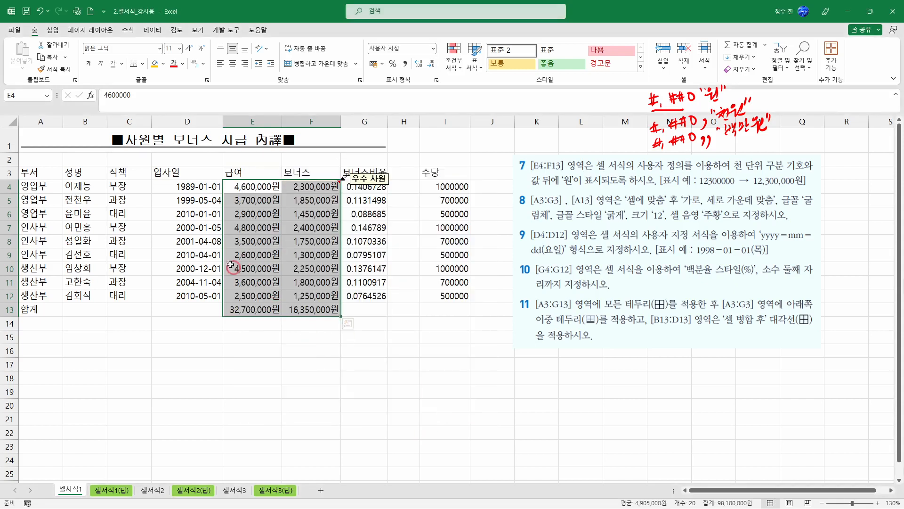
# Change the custom number format of E4:F13 to #,##0,"천원" to show the amounts in thousands
pyautogui.rightClick(324, 197)
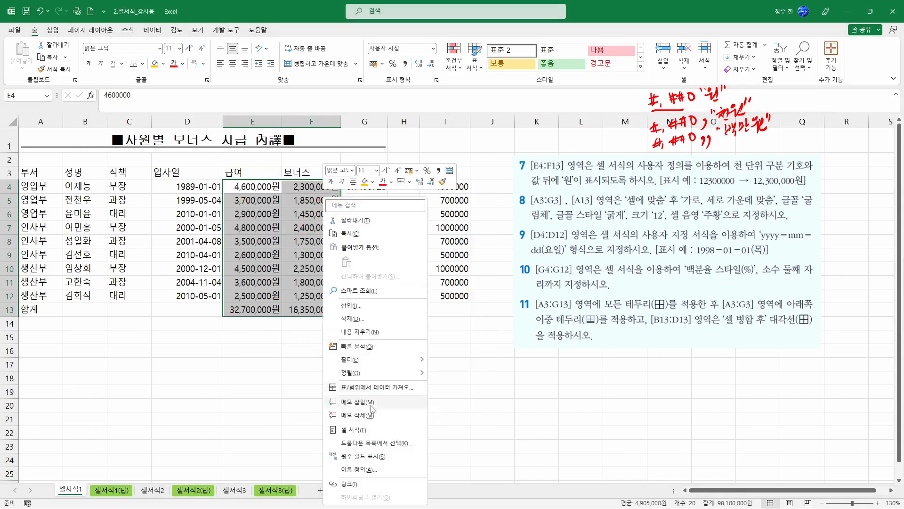
pyautogui.click(371, 430)
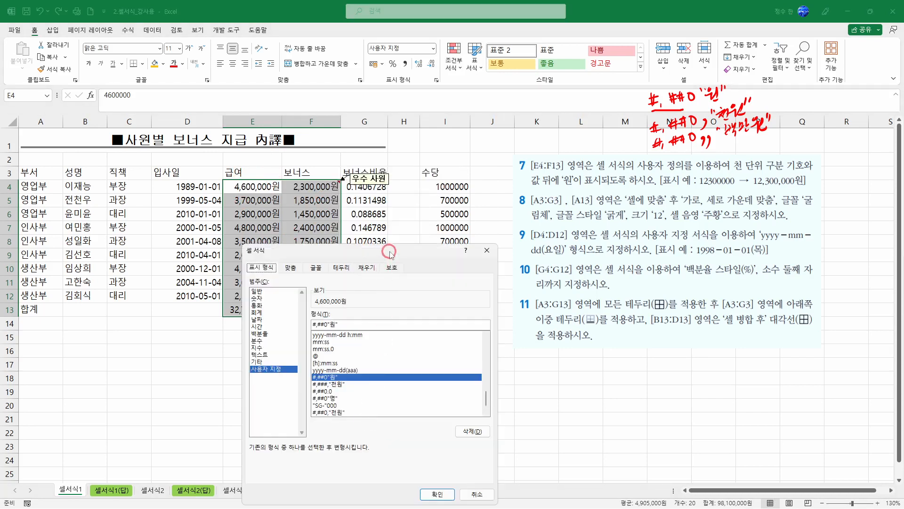
pyautogui.moveTo(390, 254); pyautogui.dragTo(412, 190)
pyautogui.click(349, 259)
pyautogui.click(363, 259)
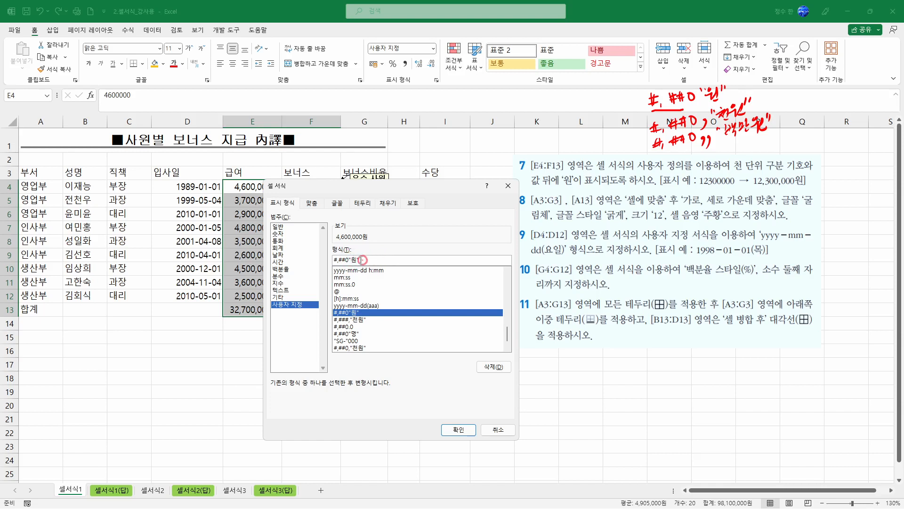
pyautogui.click(369, 260)
pyautogui.press('BackSpace')
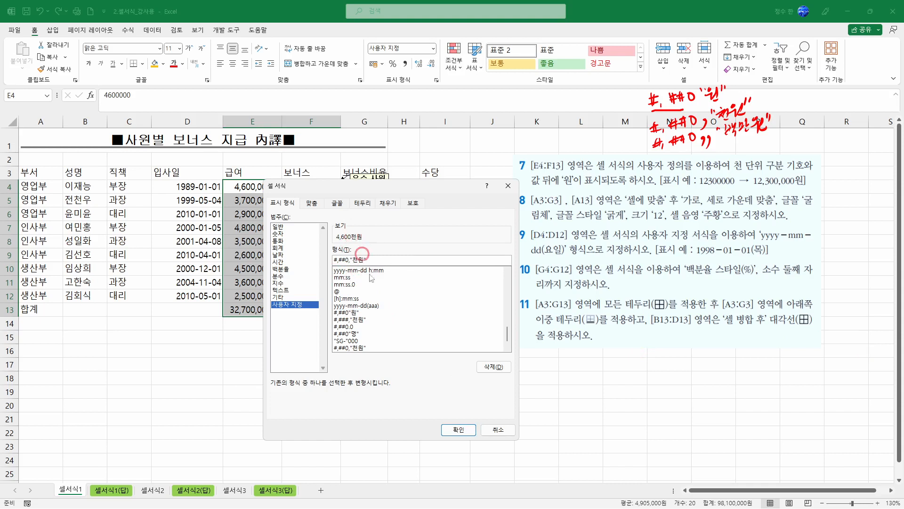
pyautogui.click(460, 431)
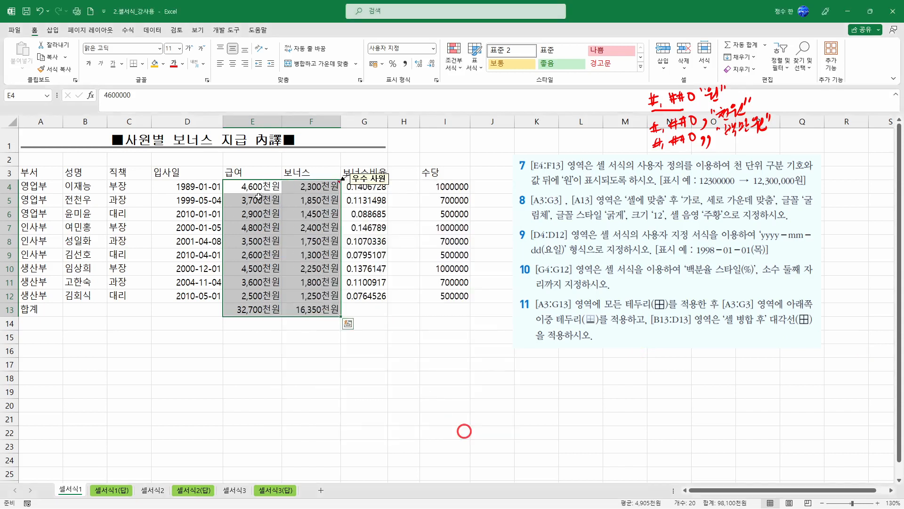
# Change the custom number format of E4:F13 to #,##0,,백만원 to show the amounts in millions
pyautogui.rightClick(309, 202)
pyautogui.click(358, 433)
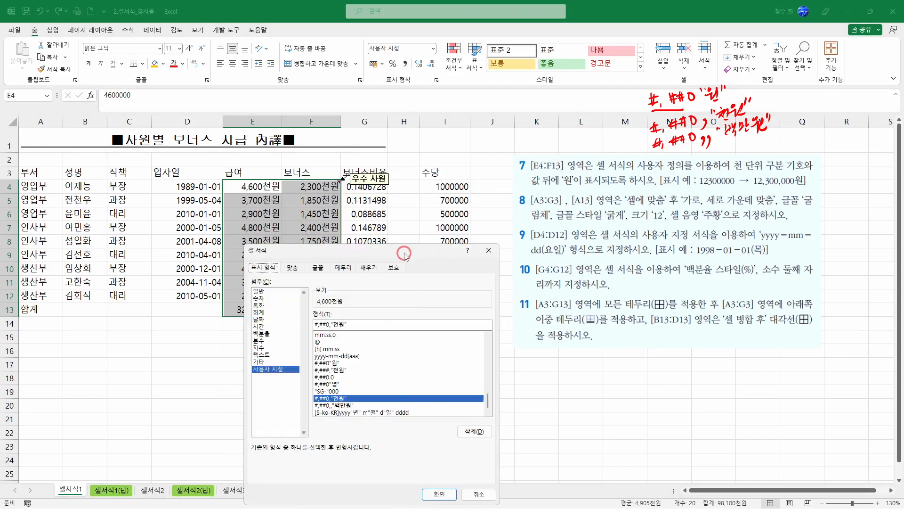
pyautogui.moveTo(402, 253); pyautogui.dragTo(476, 162)
pyautogui.moveTo(404, 233); pyautogui.dragTo(483, 233)
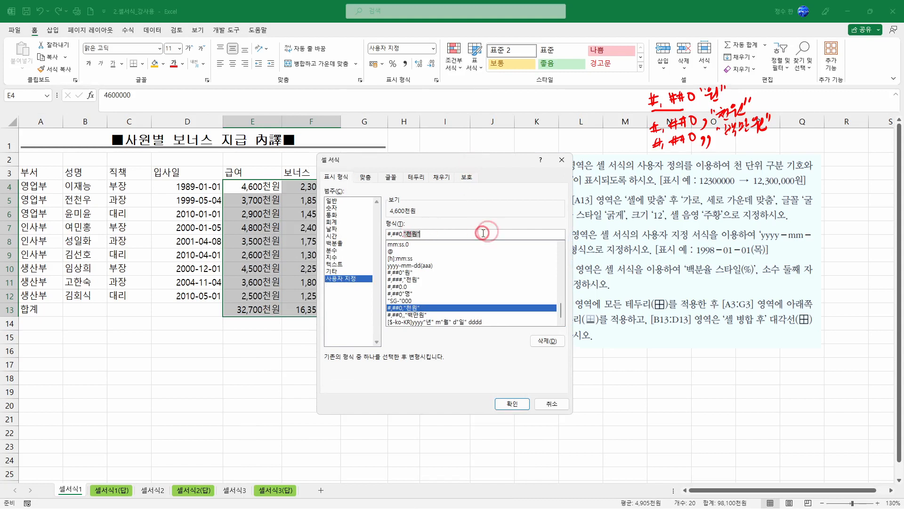
pyautogui.write(',백만')
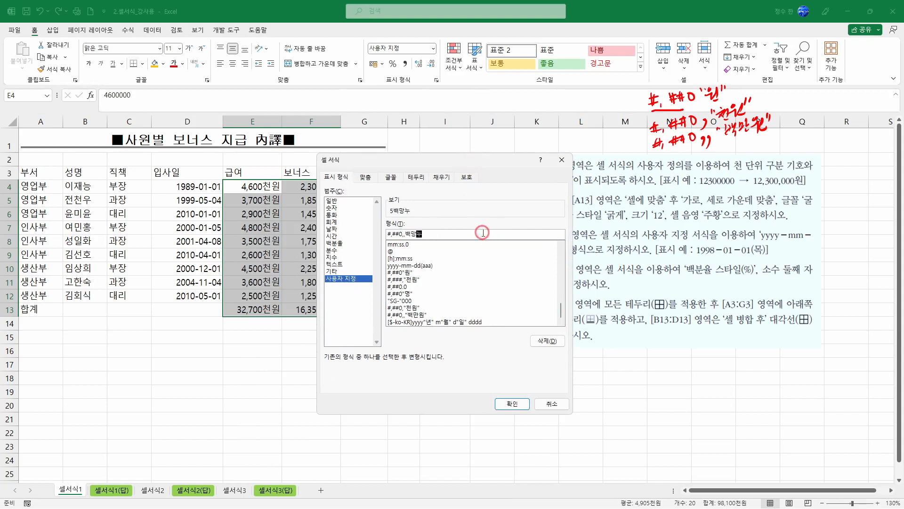
pyautogui.press('Return')
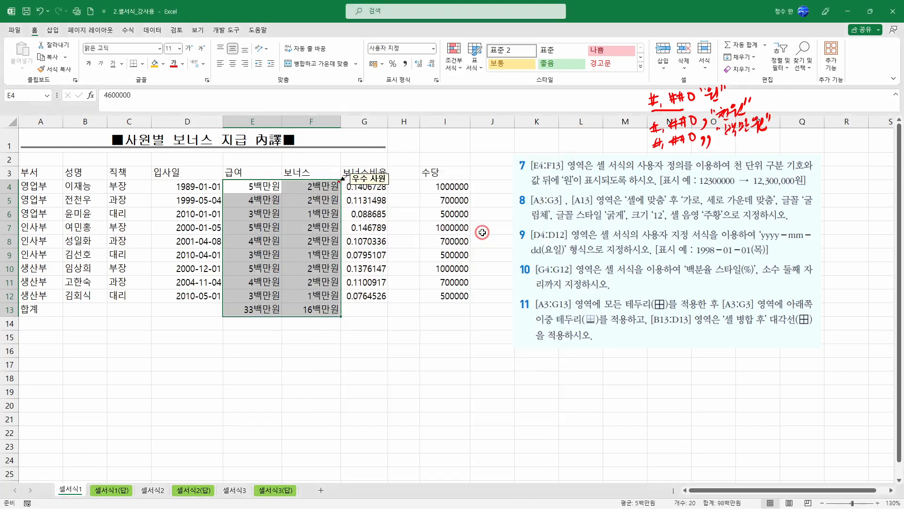
# Reselect E4:F13, reapply the existing custom format #,##0"원", and deselect the range
pyautogui.doubleClick(322, 186)
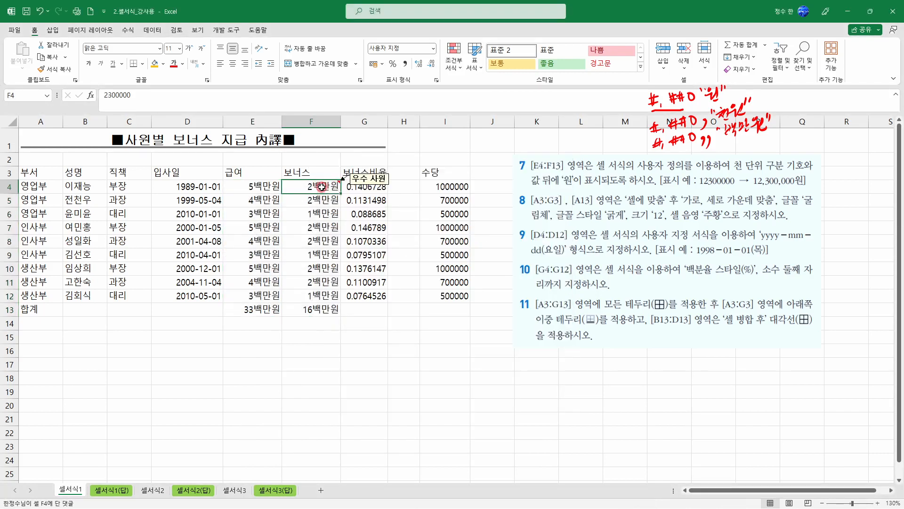
pyautogui.press('Escape')
pyautogui.moveTo(280, 188); pyautogui.dragTo(324, 311)
pyautogui.rightClick(325, 311)
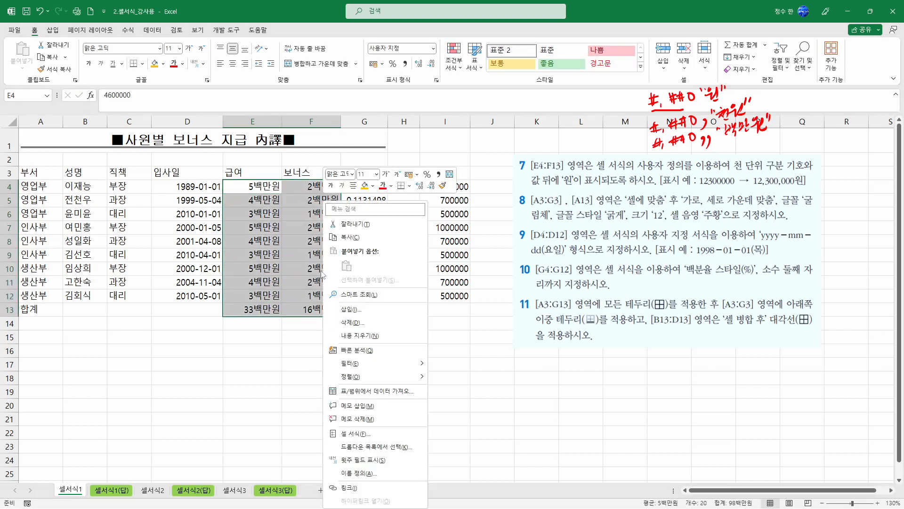
pyautogui.click(356, 433)
pyautogui.moveTo(400, 254); pyautogui.dragTo(493, 143)
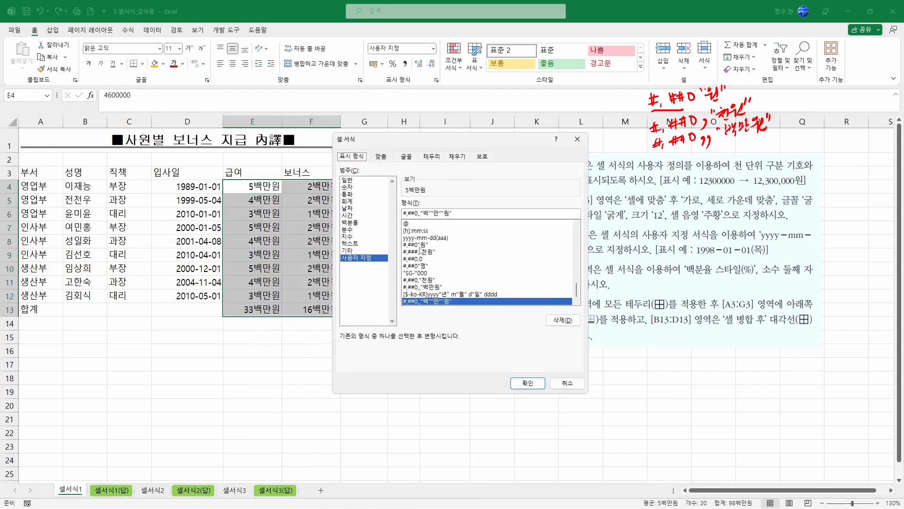
pyautogui.click(416, 244)
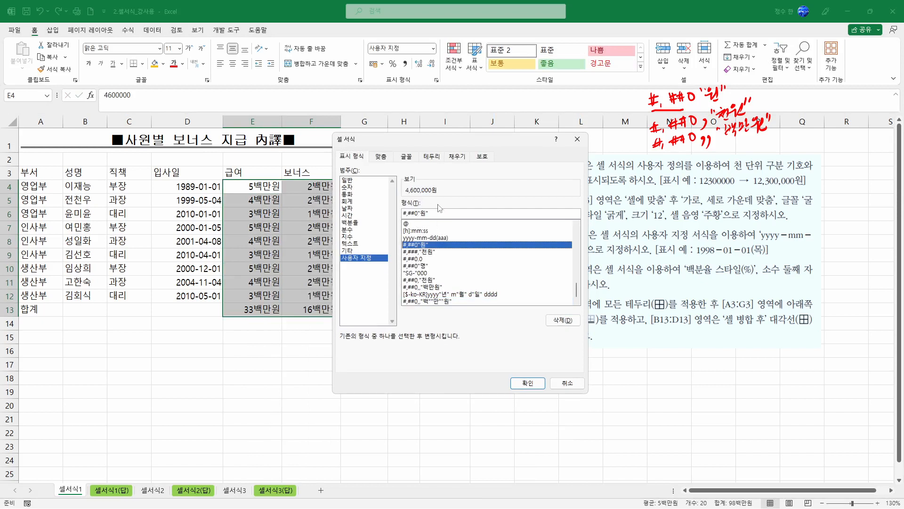
pyautogui.click(527, 383)
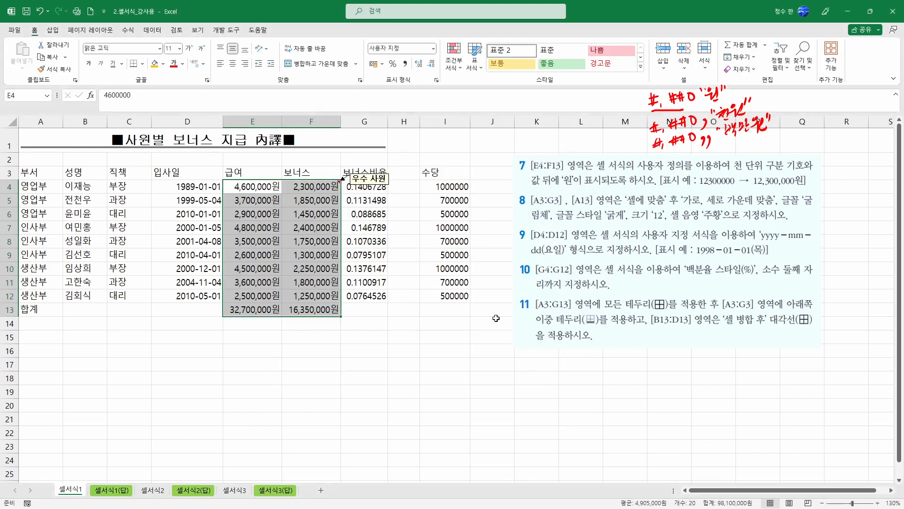
pyautogui.click(432, 153)
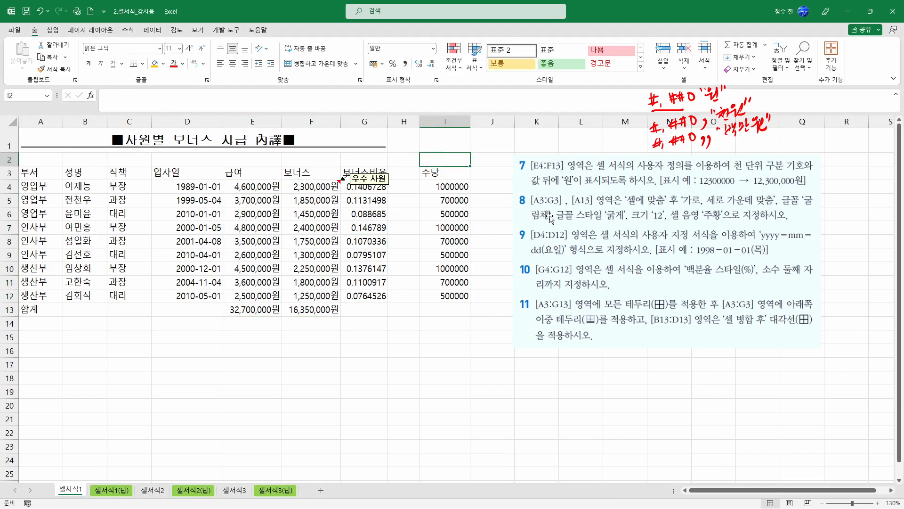
# Select the header cells A3:G3 together with the 합계 cell A13
pyautogui.press('Escape')
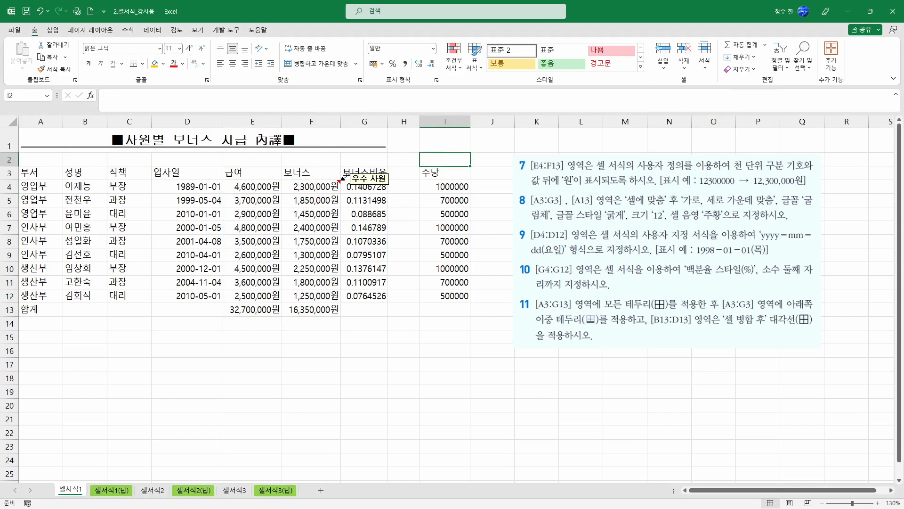
pyautogui.hotkey('ctrl', '2')
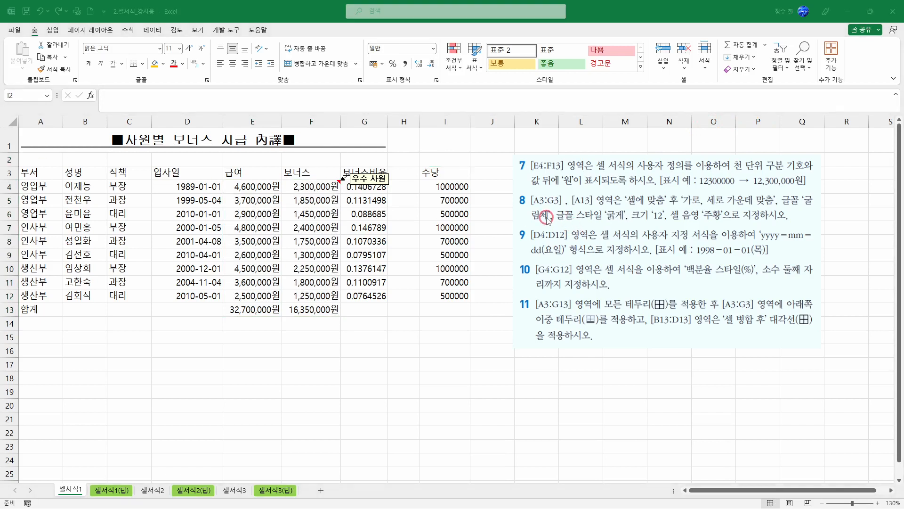
pyautogui.moveTo(40, 173); pyautogui.dragTo(277, 173)
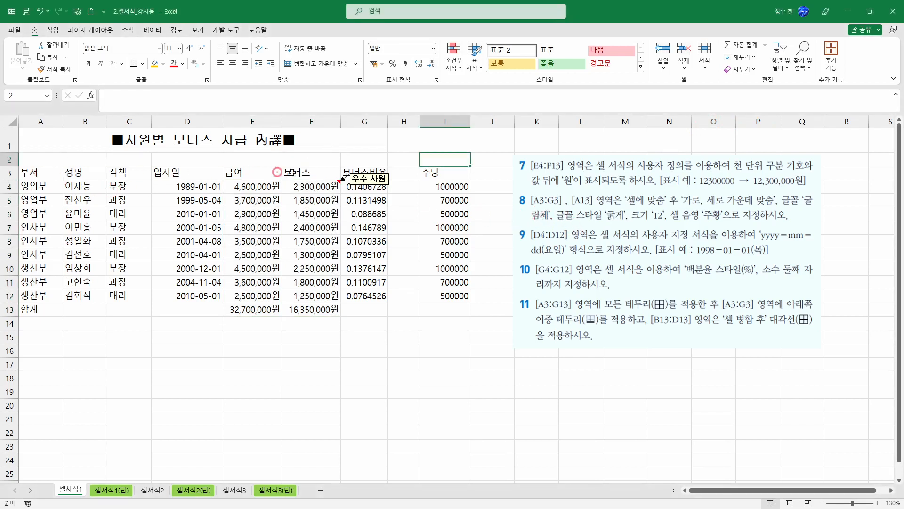
pyautogui.moveTo(61, 173); pyautogui.dragTo(370, 172)
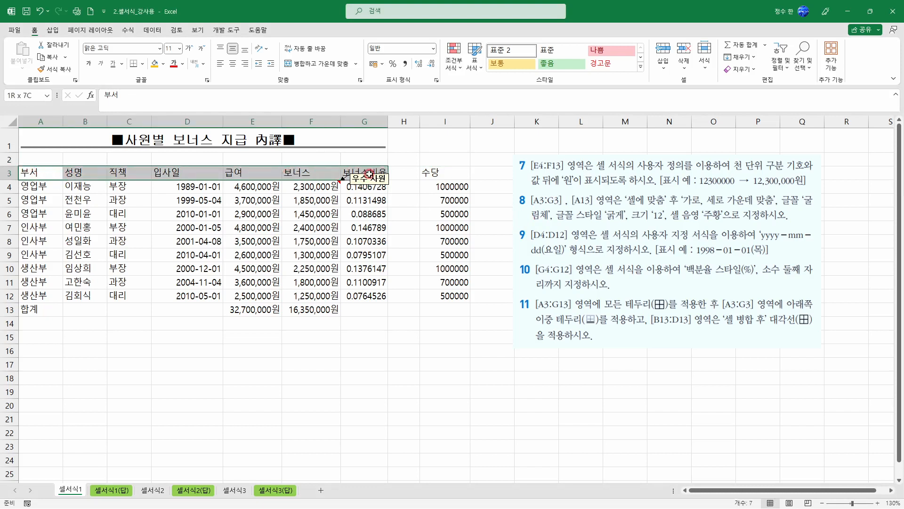
pyautogui.keyDown('ctrl'); pyautogui.click(51, 312); pyautogui.keyUp('ctrl')
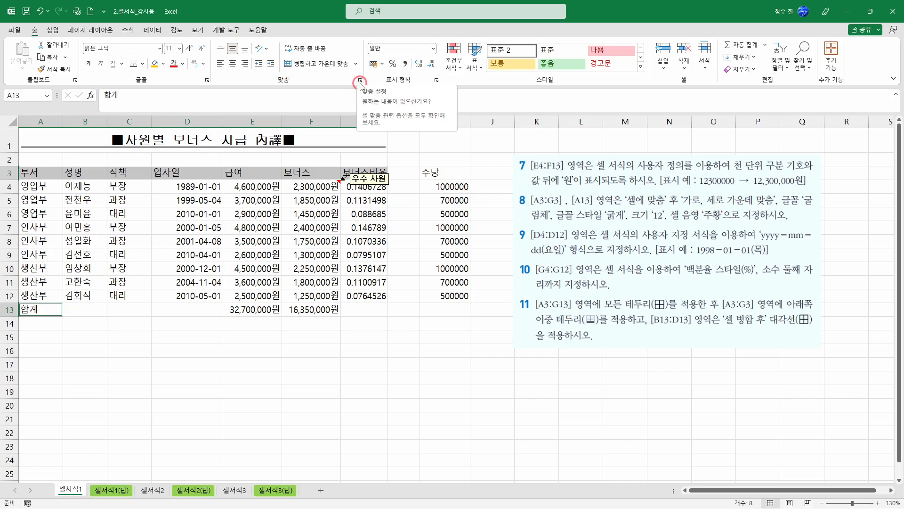
pyautogui.rightClick(261, 177)
pyautogui.click(298, 393)
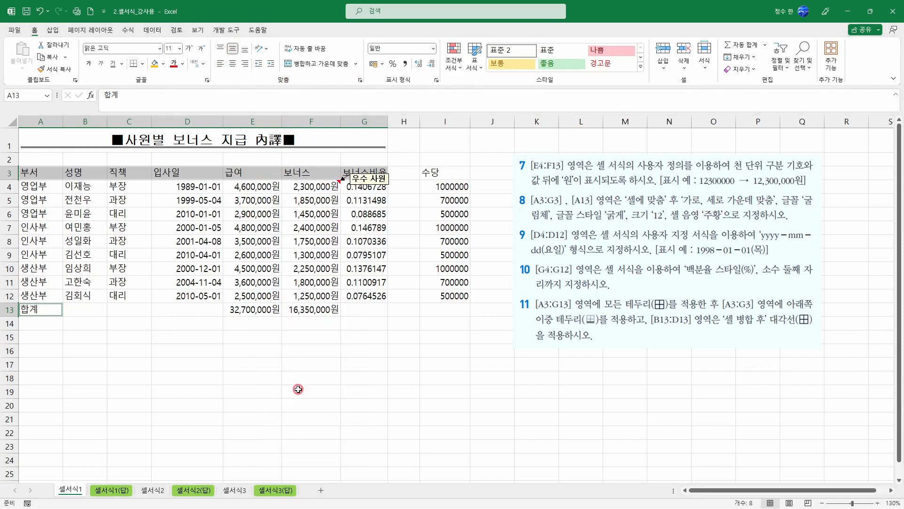
pyautogui.click(213, 272)
pyautogui.click(415, 250)
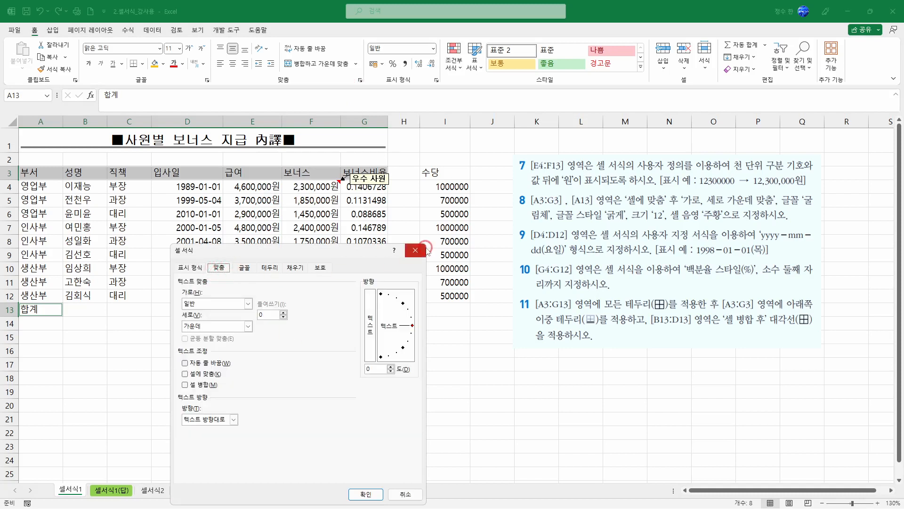
# Set the horizontal and vertical alignment of A3:G3 and A13 to 가운데 and enable 셀에 맞춤
pyautogui.click(360, 80)
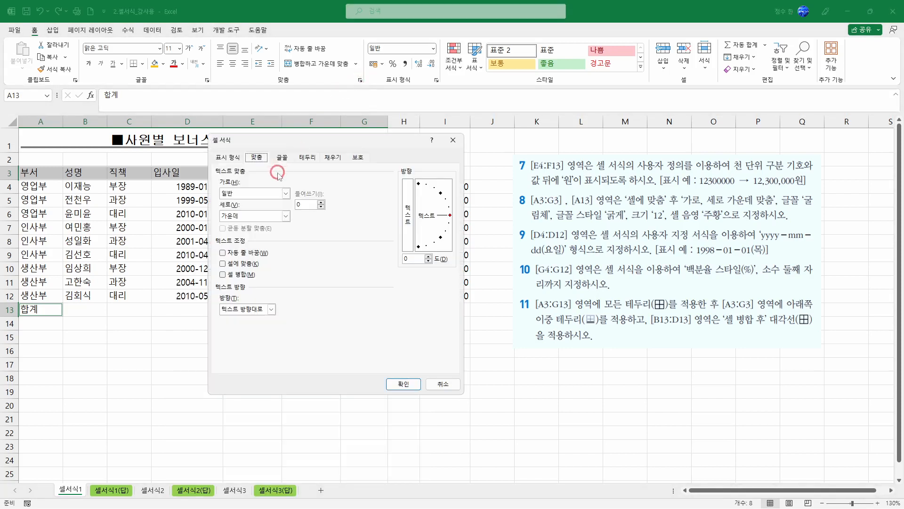
pyautogui.click(249, 193)
pyautogui.click(249, 216)
pyautogui.click(248, 218)
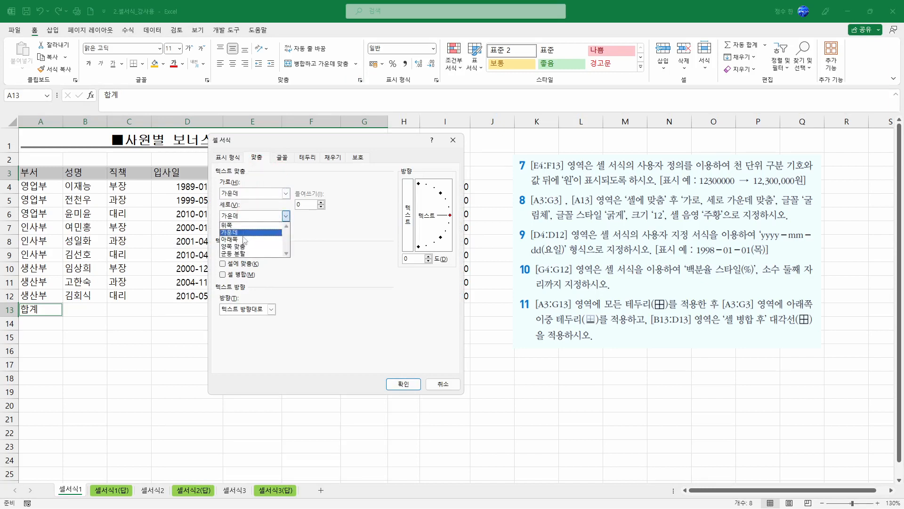
pyautogui.click(241, 232)
pyautogui.click(228, 265)
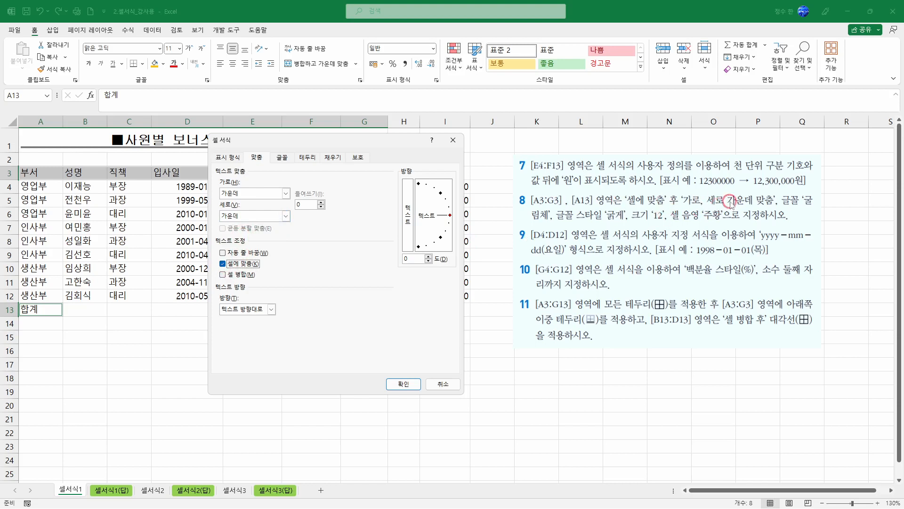
# Set the font of A3:G3 and A13 to 굴림체, style 굵게, size 12
pyautogui.click(284, 158)
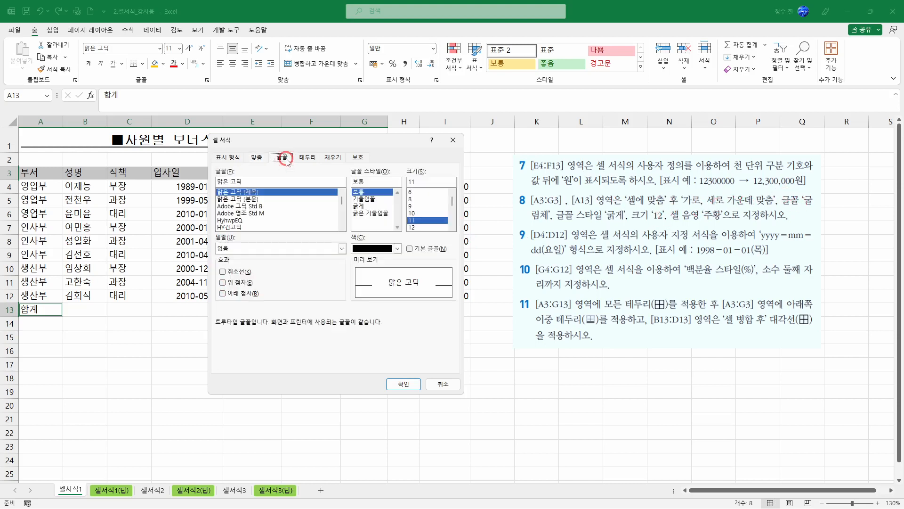
pyautogui.click(252, 183)
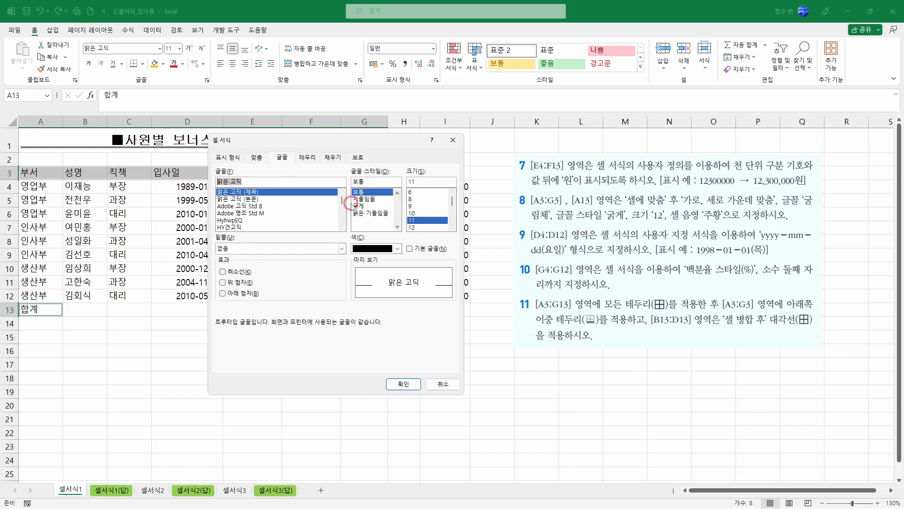
pyautogui.write('굴림체')
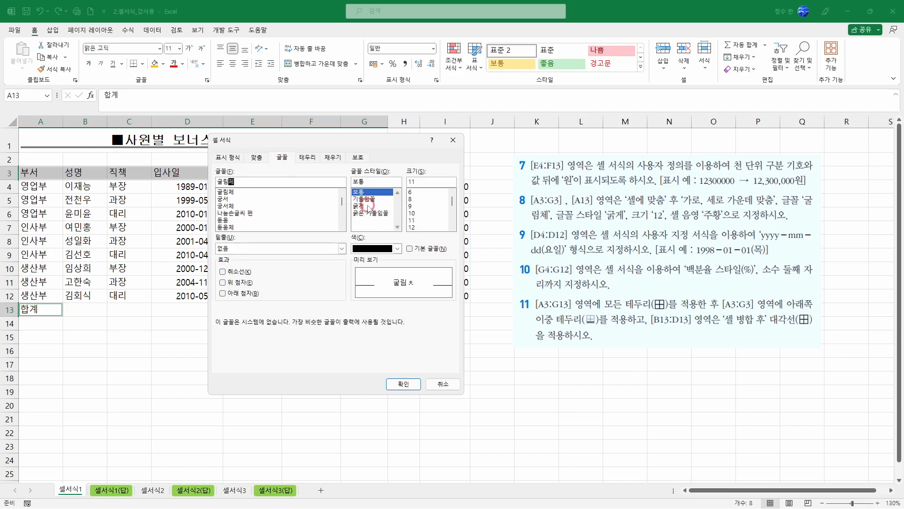
pyautogui.click(367, 206)
pyautogui.click(424, 227)
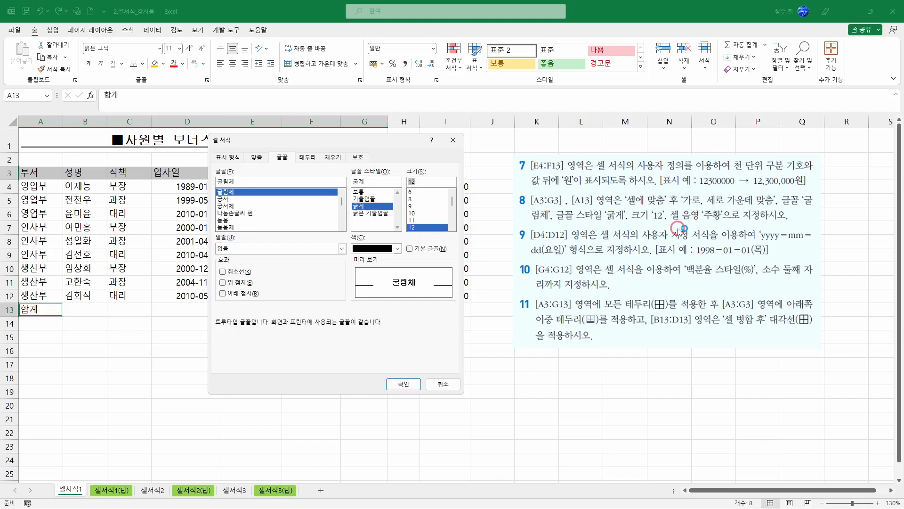
# Set the background fill of A3:G3 and A13 to the standard color 주황 and apply the cell formatting
pyautogui.click(333, 158)
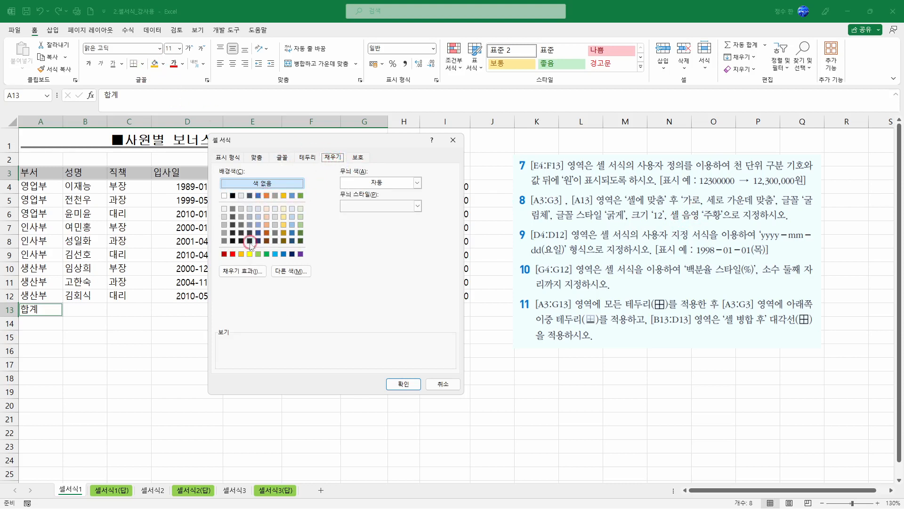
pyautogui.click(242, 255)
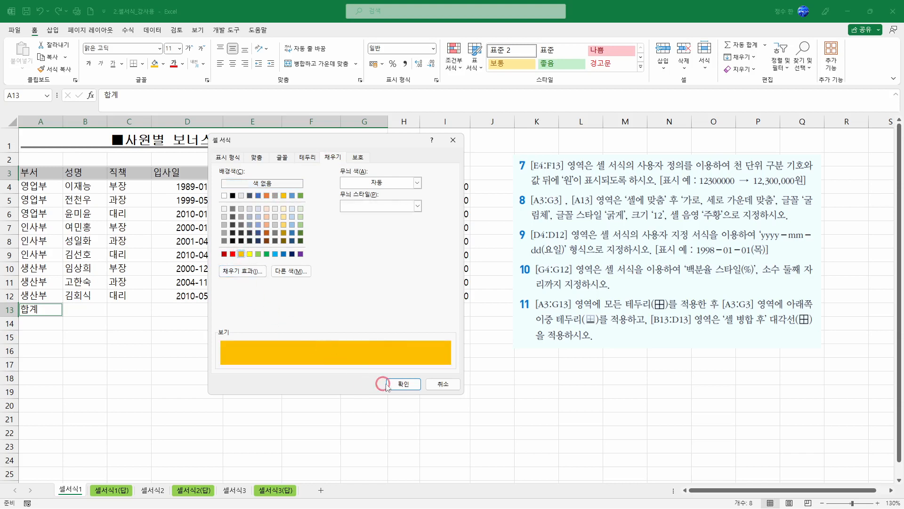
pyautogui.click(403, 383)
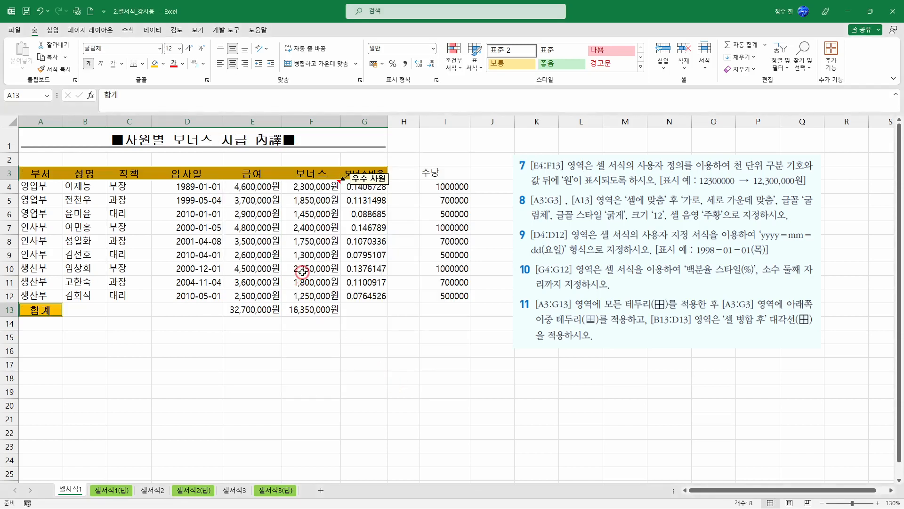
# Reapply the standard 주황 fill color directly to A3:G3 and A13, and deselect the cells
pyautogui.click(163, 64)
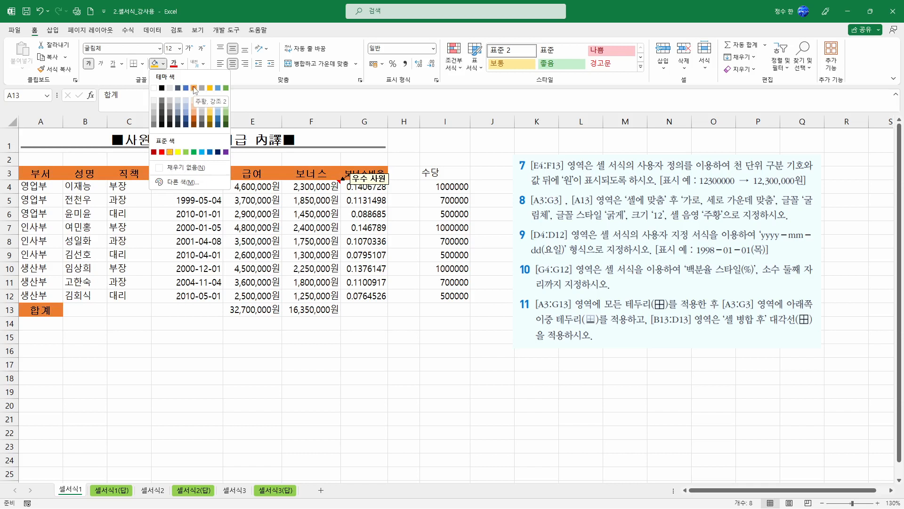
pyautogui.click(169, 152)
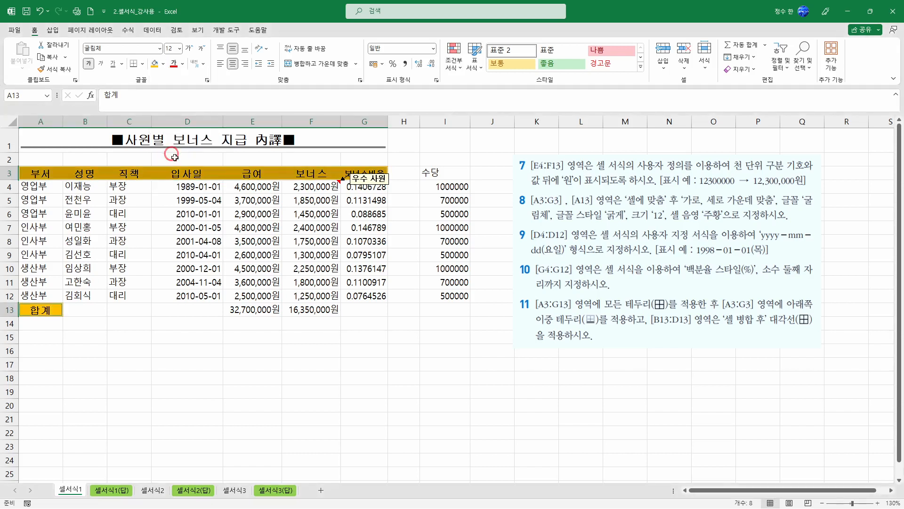
pyautogui.click(459, 369)
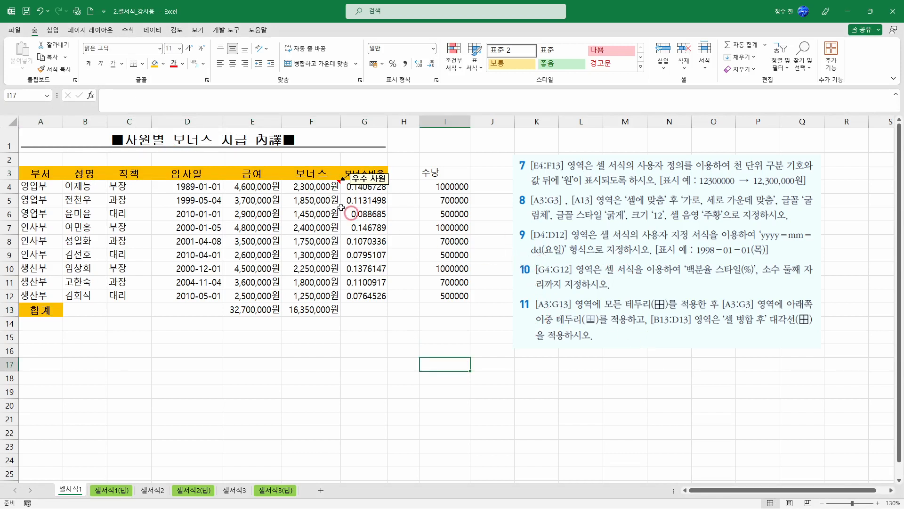
# Select the hire dates in D4:D12
pyautogui.moveTo(215, 187); pyautogui.dragTo(202, 296)
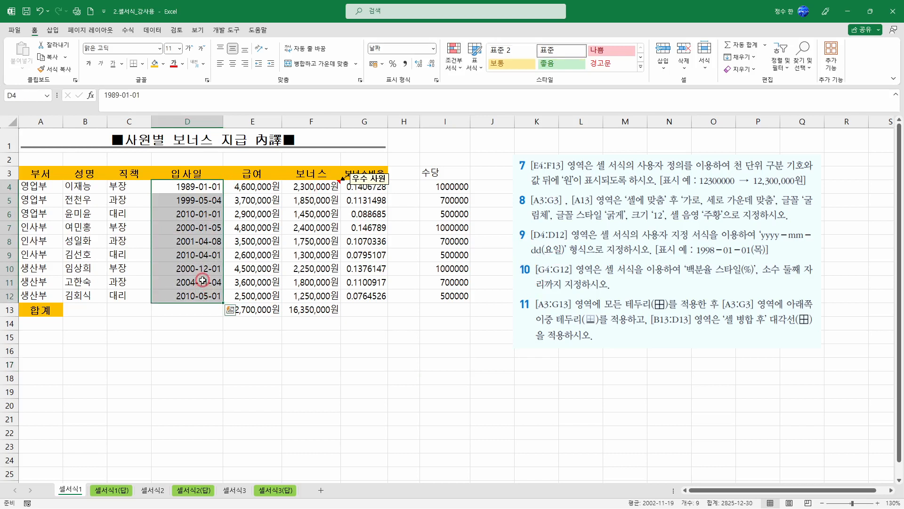
pyautogui.rightClick(189, 214)
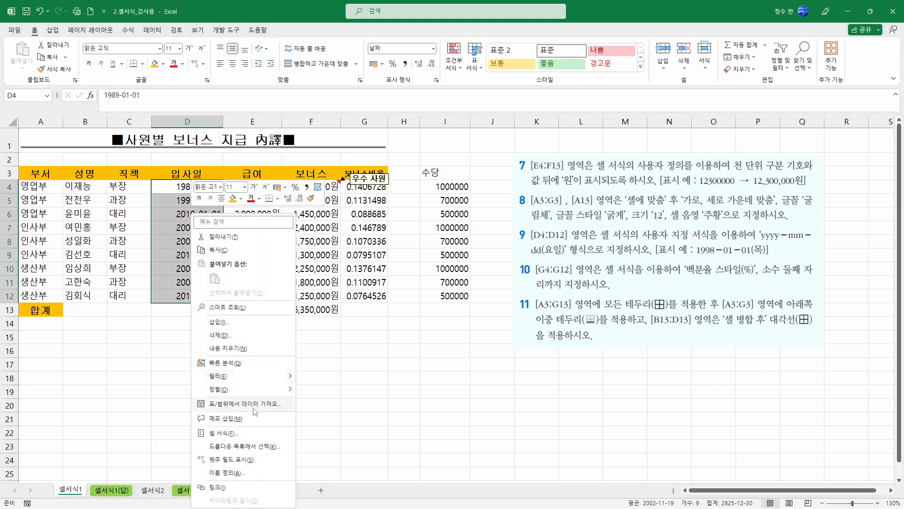
pyautogui.click(241, 432)
pyautogui.click(132, 268)
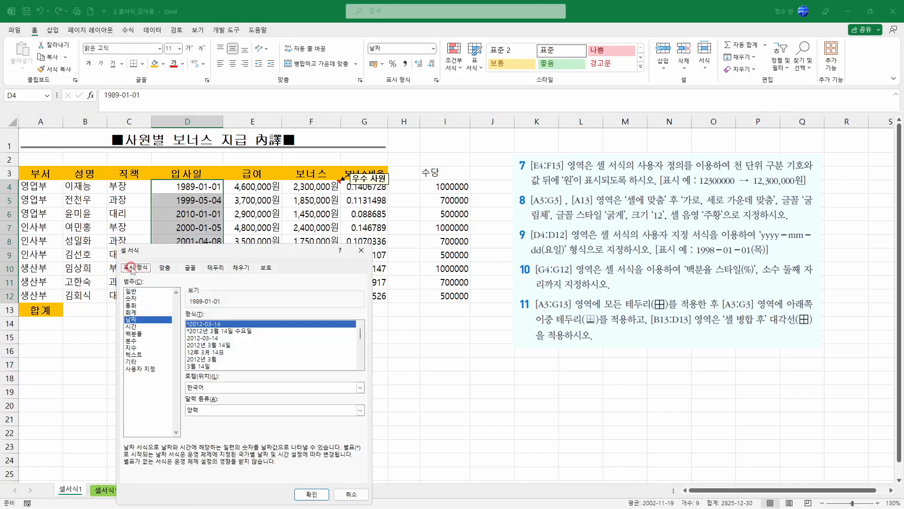
pyautogui.click(140, 369)
pyautogui.click(248, 272)
pyautogui.moveTo(256, 254); pyautogui.dragTo(407, 194)
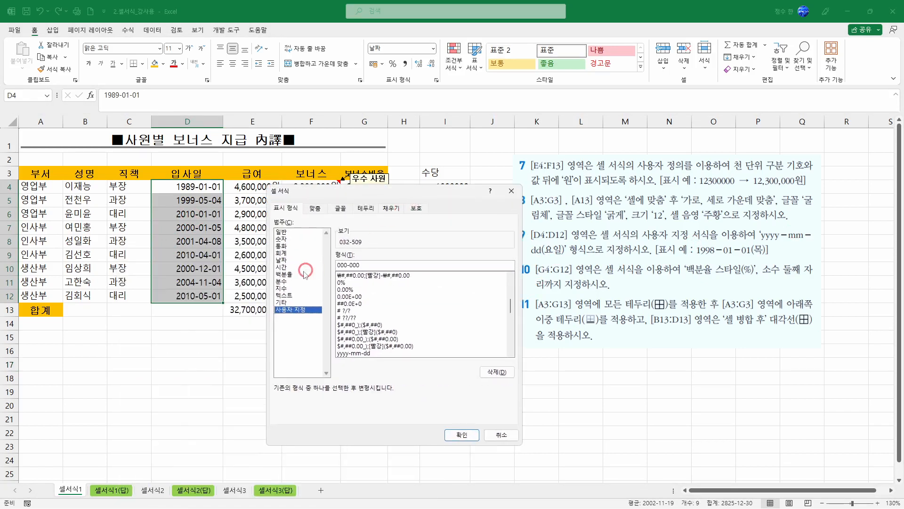
pyautogui.click(501, 436)
# Apply the custom number format yyyy-mm-dd(AAA) to the hire dates in D4:D12 and deselect the range
pyautogui.rightClick(206, 213)
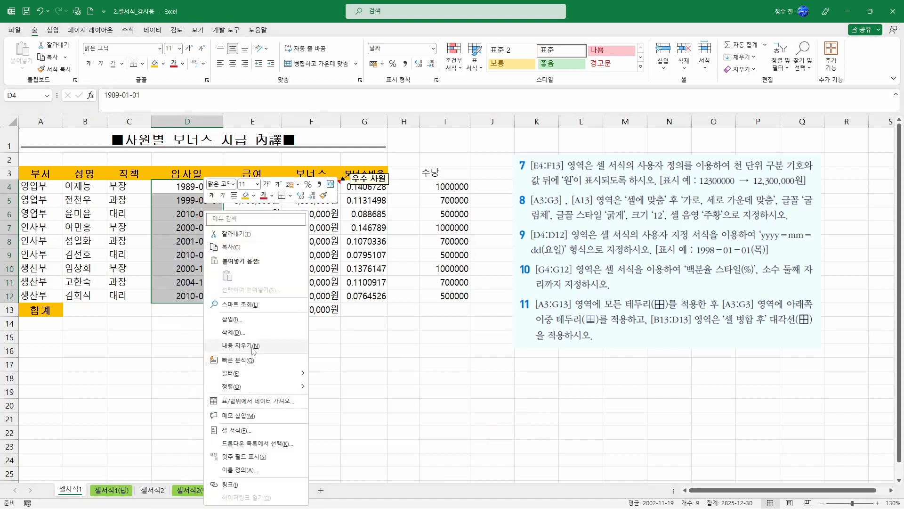
pyautogui.click(235, 430)
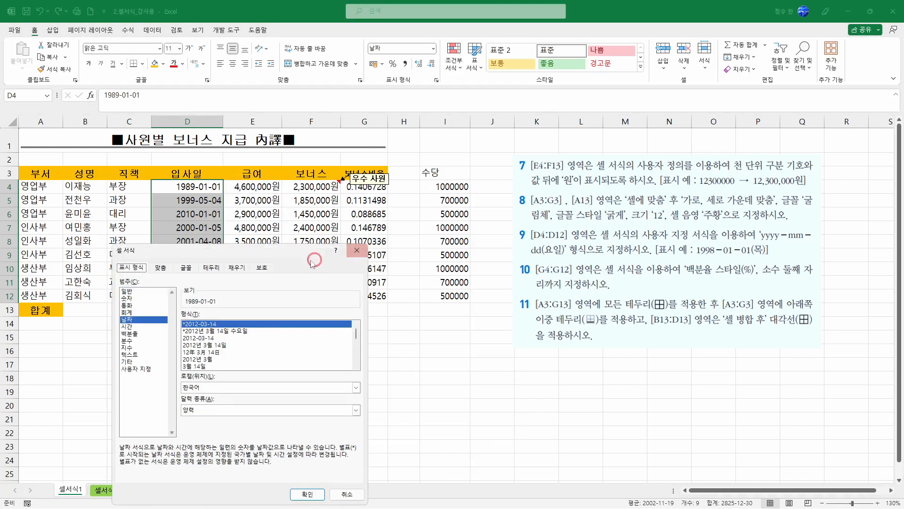
pyautogui.moveTo(330, 253); pyautogui.dragTo(487, 157)
pyautogui.click(317, 225)
pyautogui.click(287, 274)
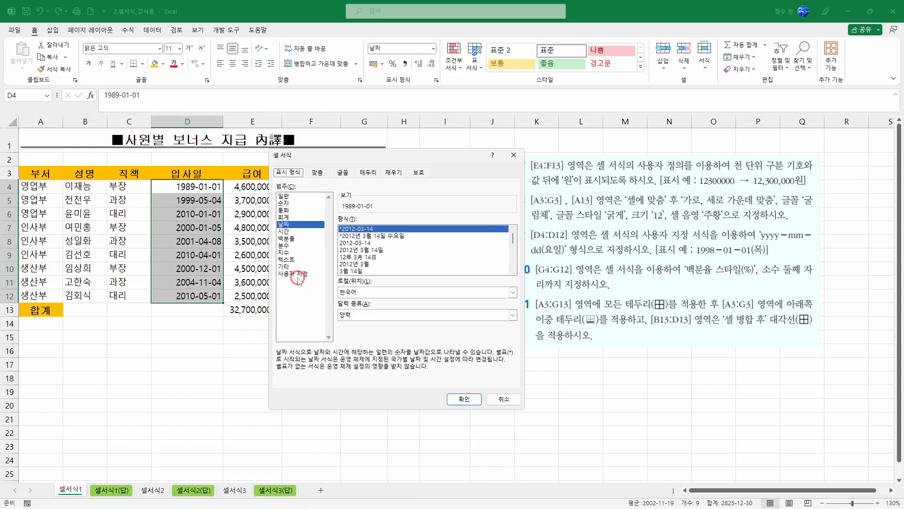
pyautogui.click(391, 229)
pyautogui.click(378, 233)
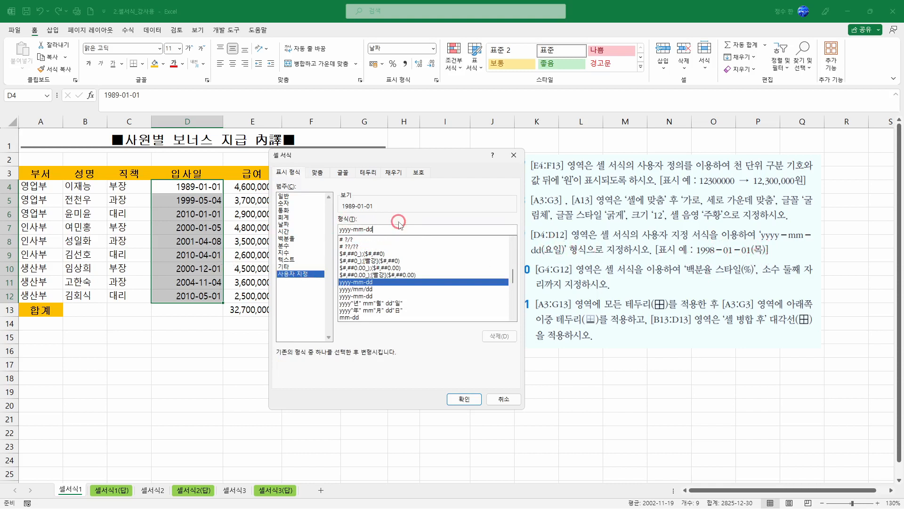
pyautogui.write('(AAA')
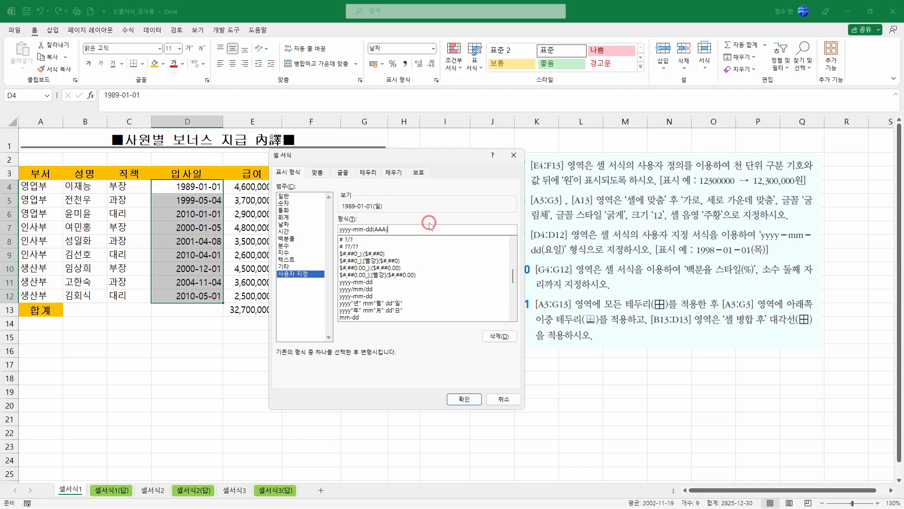
pyautogui.click(393, 226)
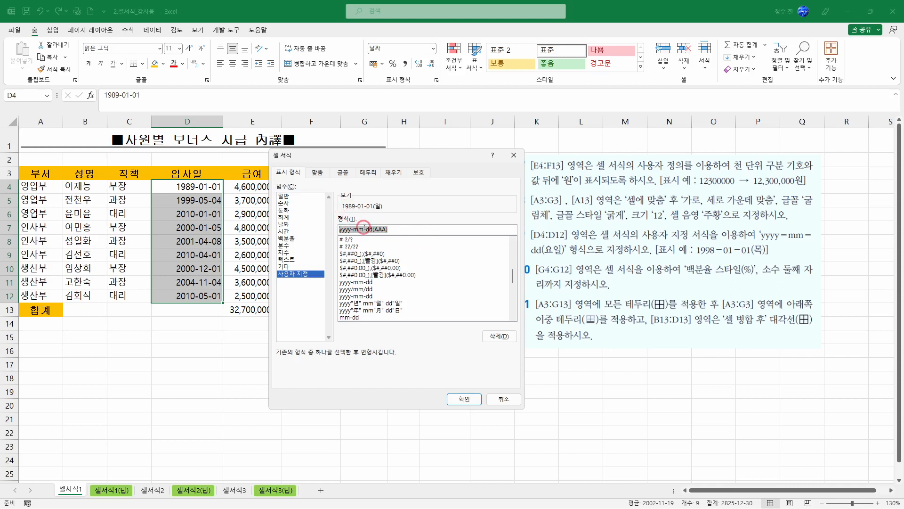
pyautogui.click(468, 403)
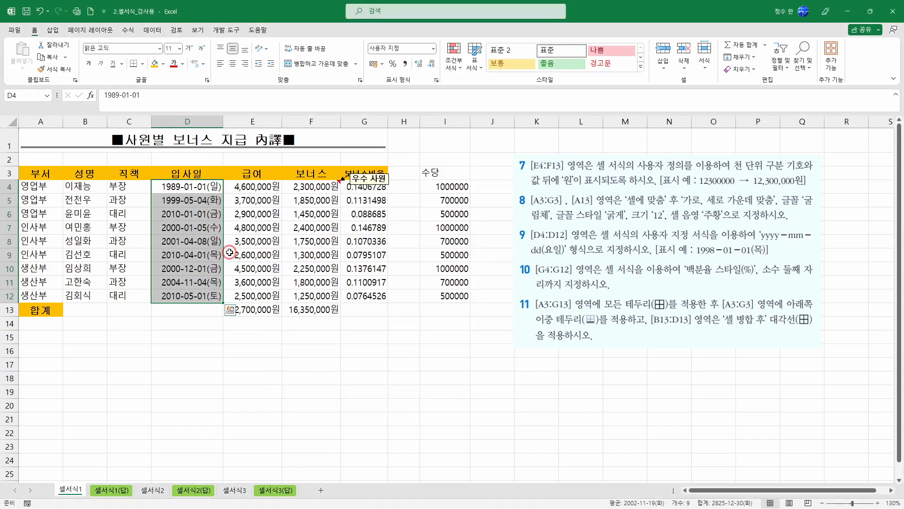
pyautogui.click(674, 417)
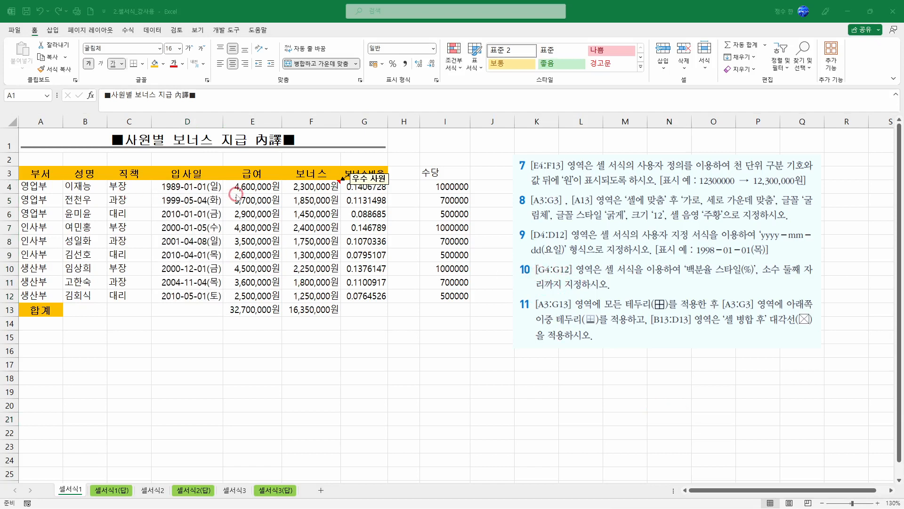
# Move the 우수 사원 note of cell F4 up beside row 2 so it clears the 보너스비율 column
pyautogui.click(344, 189)
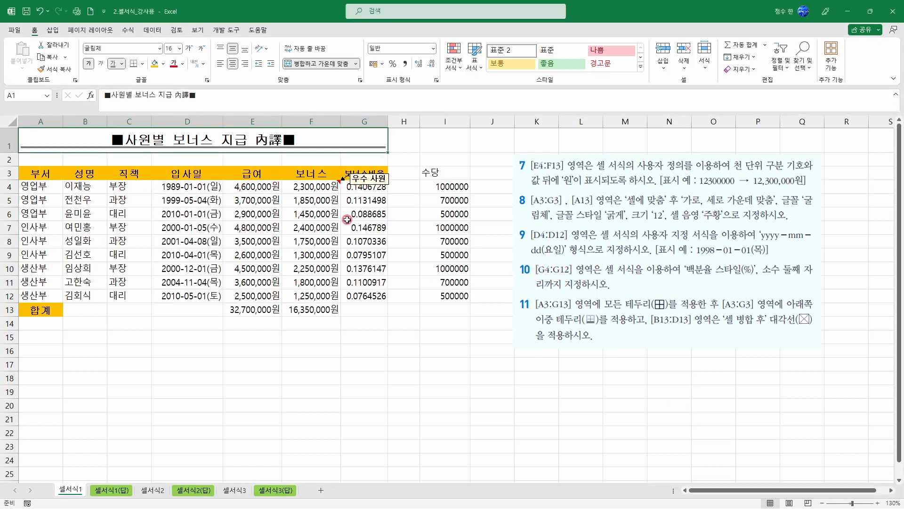
pyautogui.click(386, 190)
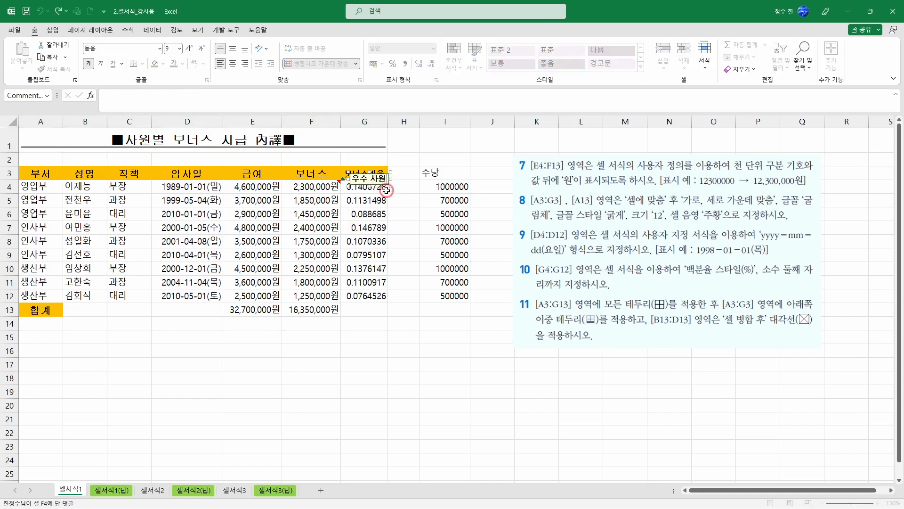
pyautogui.moveTo(380, 184); pyautogui.dragTo(410, 165)
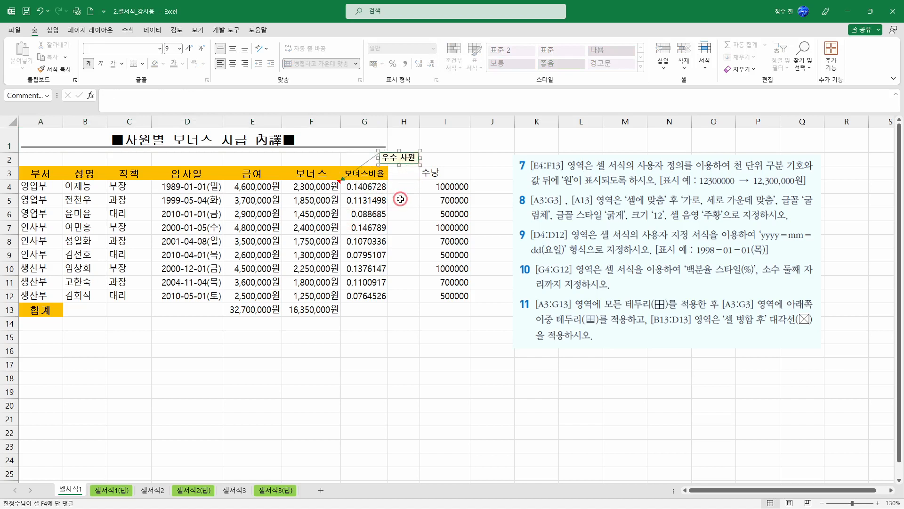
pyautogui.click(308, 187)
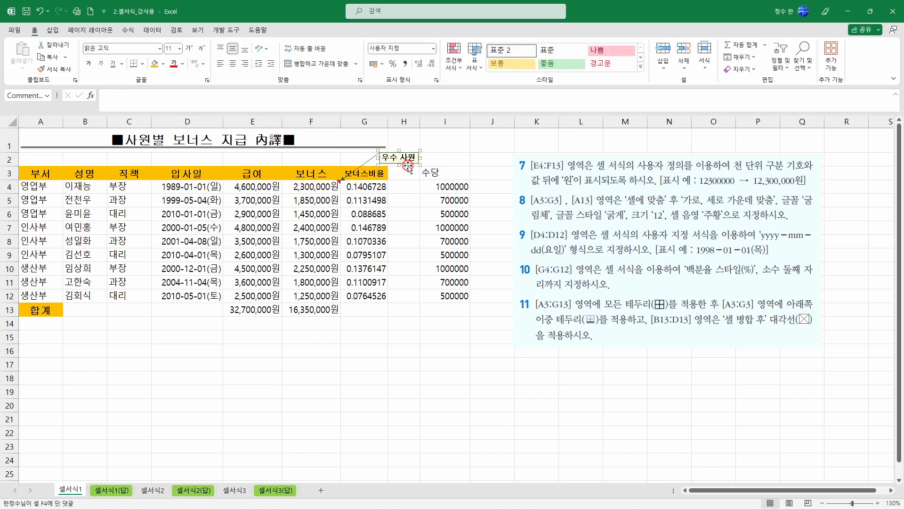
# Format the bonus ratios in G4:G12 as percentages with two decimal places
pyautogui.click(365, 182)
pyautogui.moveTo(365, 182); pyautogui.dragTo(370, 294)
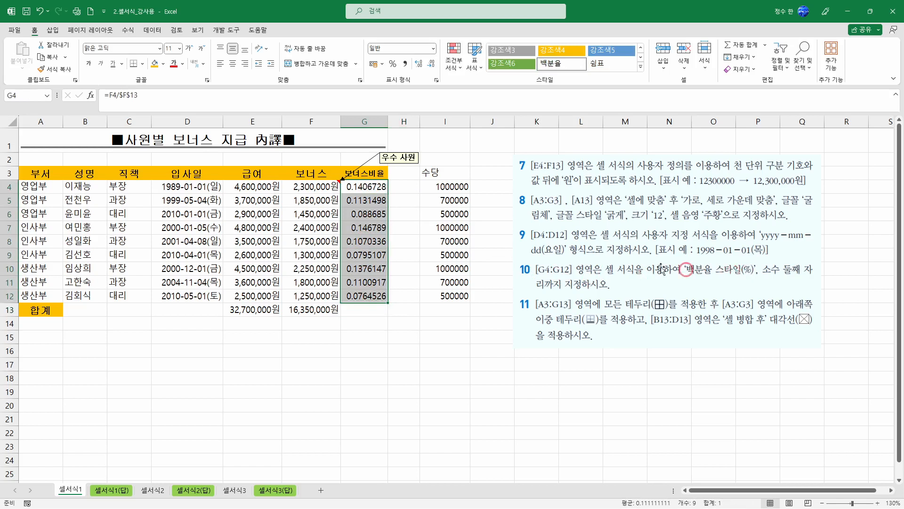
pyautogui.click(392, 65)
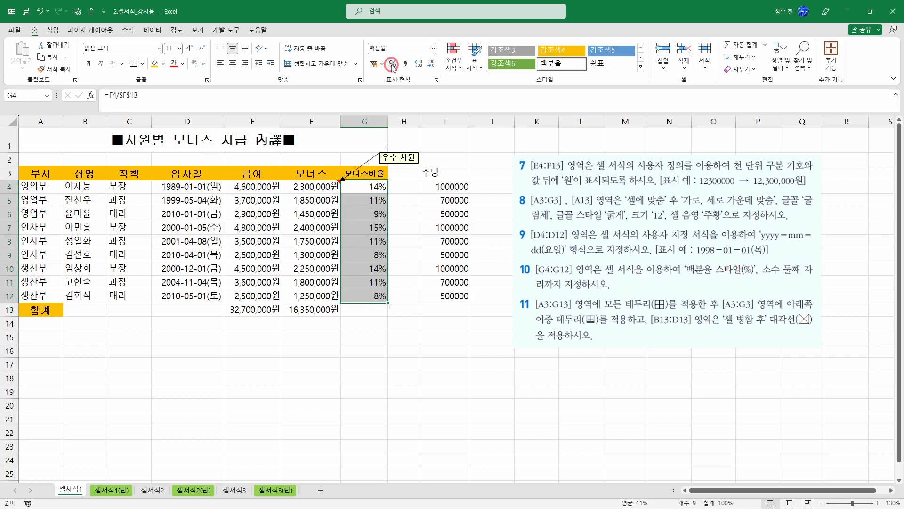
pyautogui.click(418, 65)
pyautogui.click(418, 65)
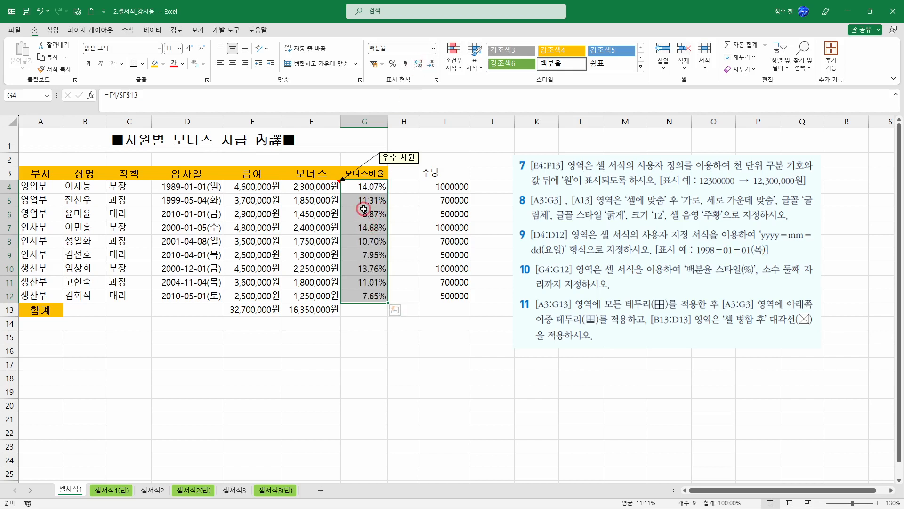
# Examine the 백분율 category and its decimal places setting in the cell format of G4:G12
pyautogui.rightClick(375, 196)
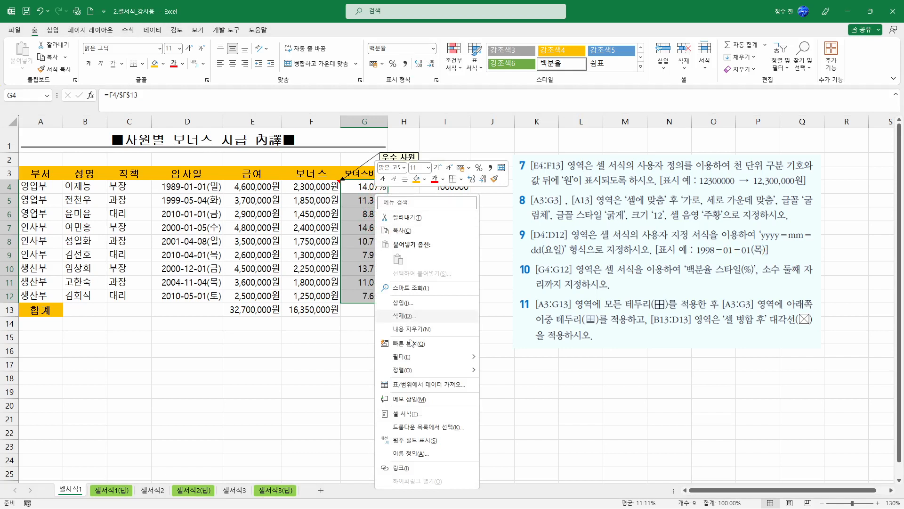
pyautogui.click(412, 414)
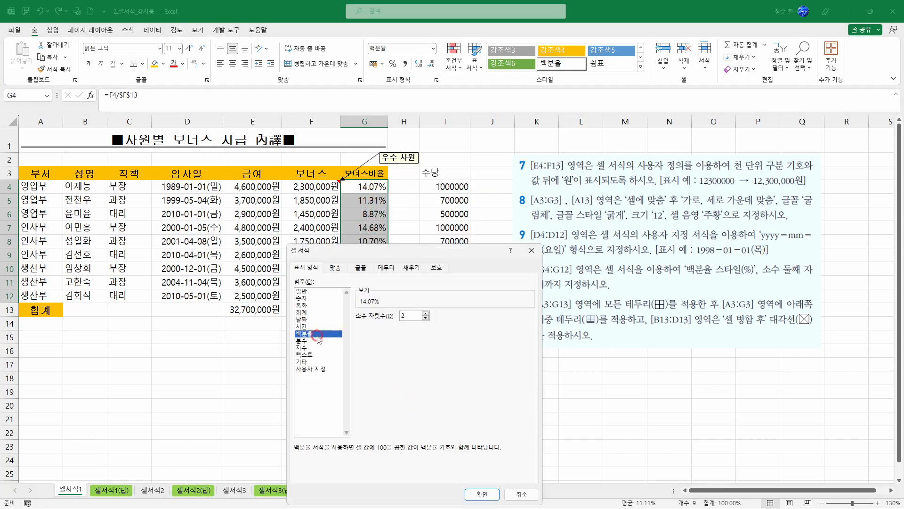
pyautogui.moveTo(348, 249); pyautogui.dragTo(301, 166)
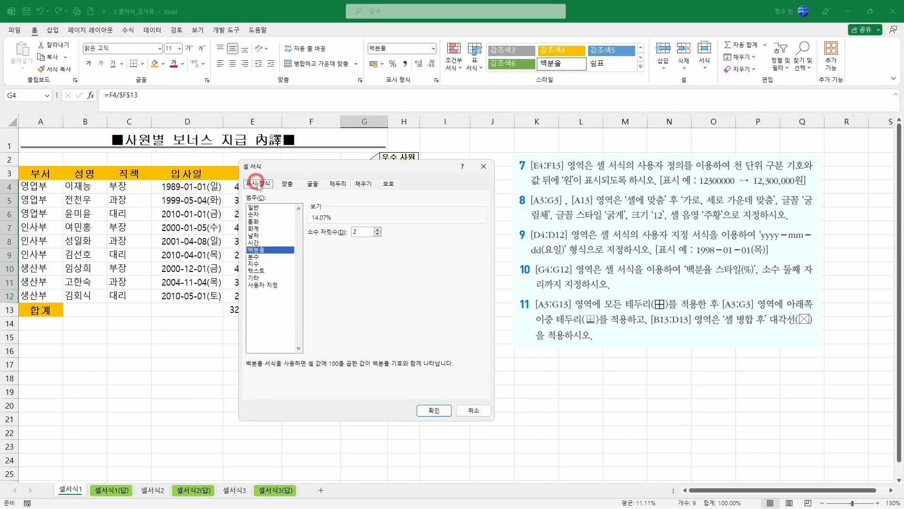
pyautogui.click(254, 250)
pyautogui.click(363, 233)
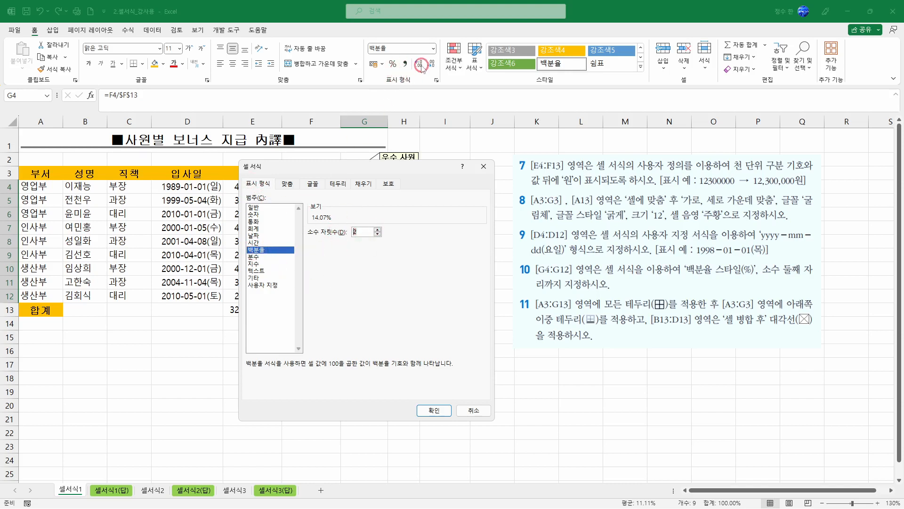
pyautogui.click(485, 164)
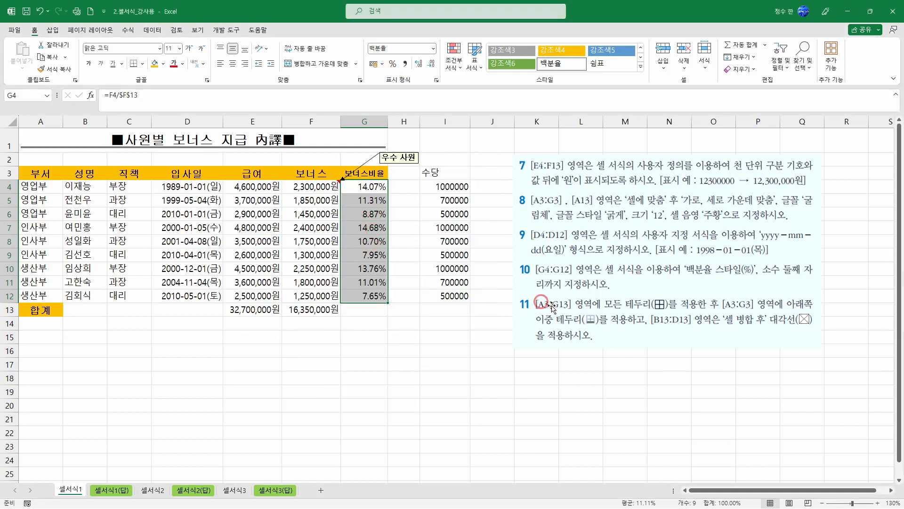
# Apply all borders to the table range A3:G13
pyautogui.moveTo(23, 175); pyautogui.dragTo(349, 309)
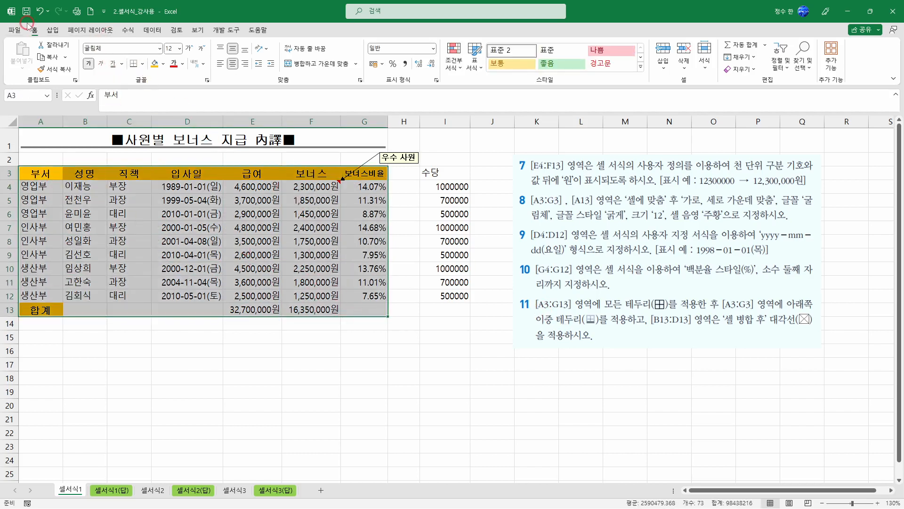
pyautogui.click(142, 64)
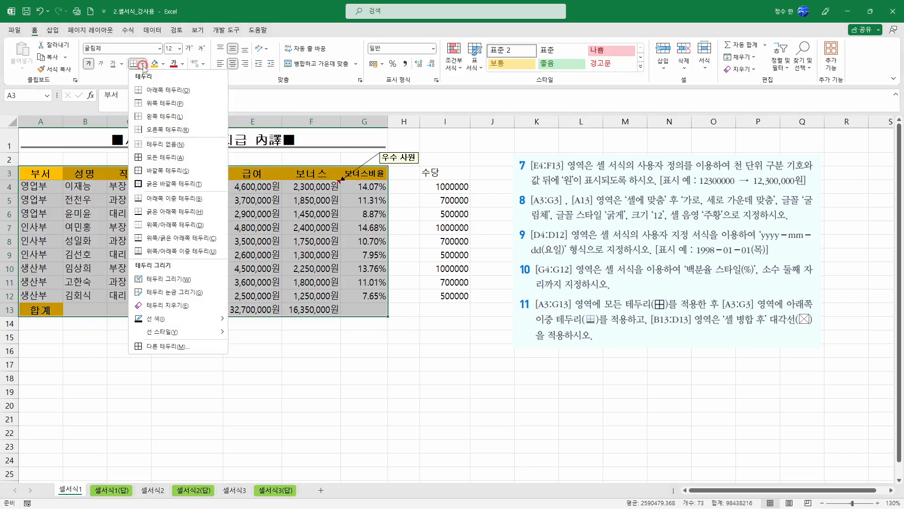
pyautogui.click(149, 161)
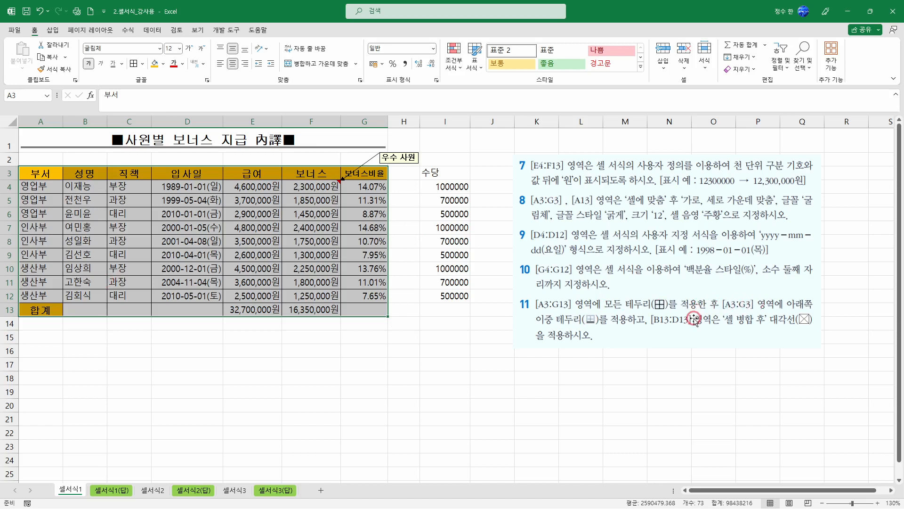
# Apply a bottom double border to the header row A3:G3 and deselect the range
pyautogui.click(58, 175)
pyautogui.moveTo(66, 177); pyautogui.dragTo(376, 173)
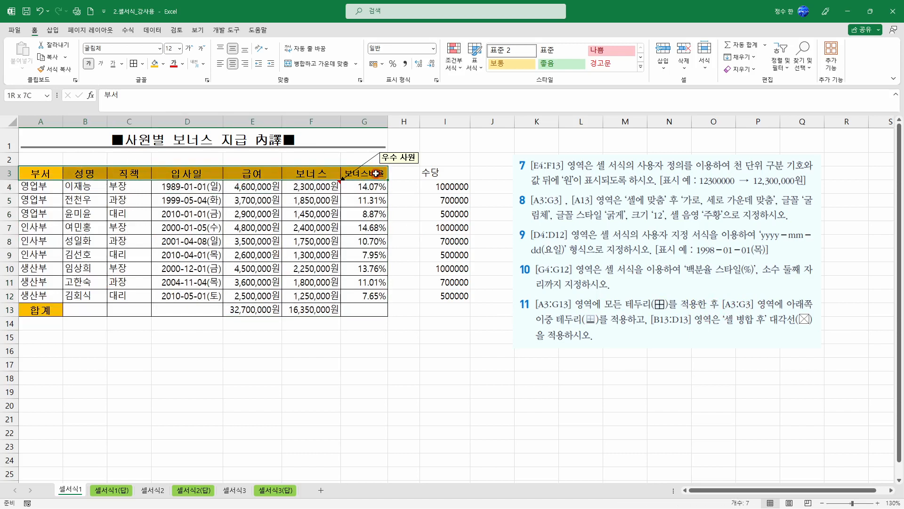
pyautogui.click(142, 63)
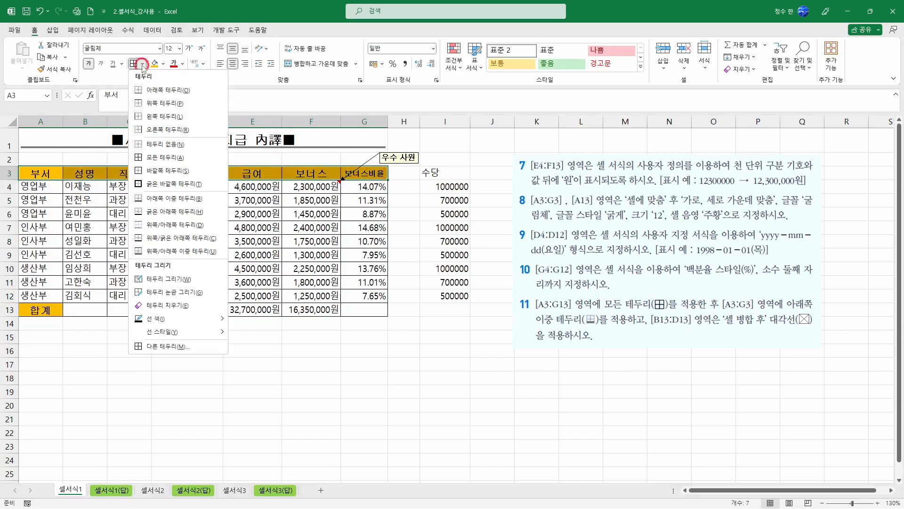
pyautogui.click(157, 199)
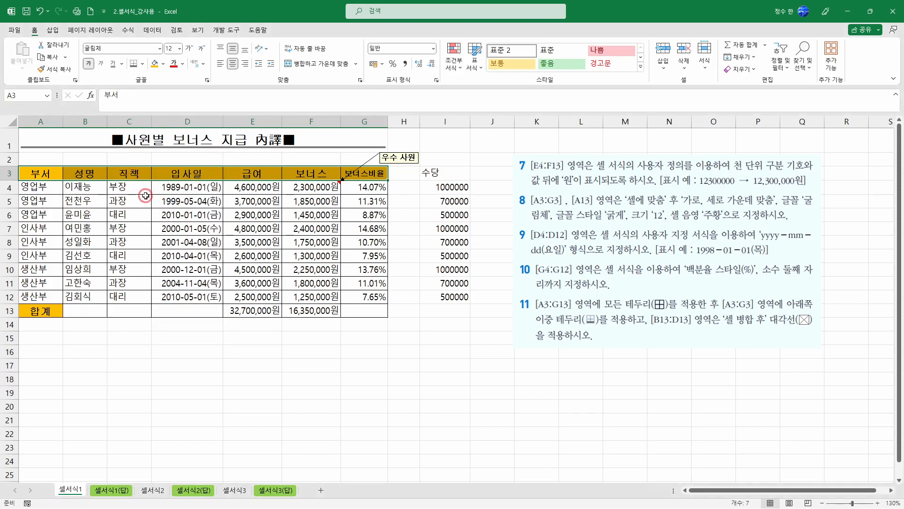
pyautogui.click(143, 198)
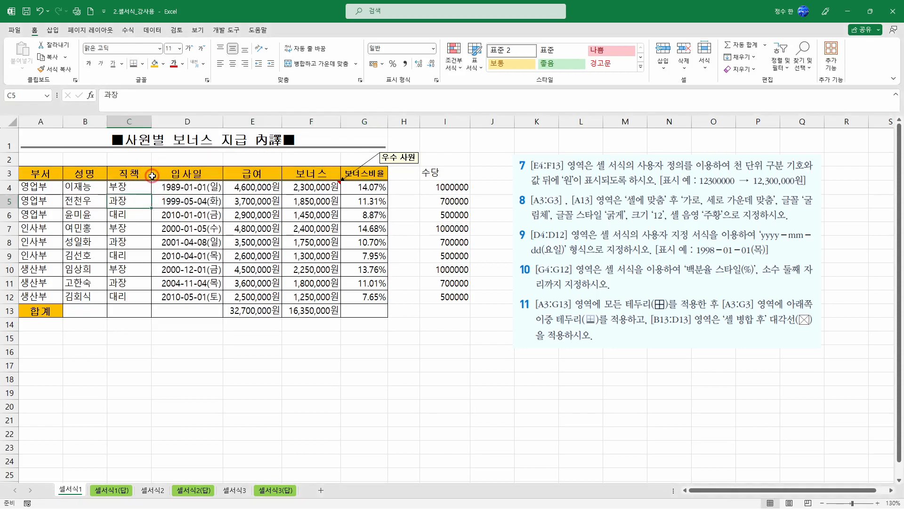
# Merge and center the cells B13:D13 in the 합계 row
pyautogui.click(89, 311)
pyautogui.moveTo(89, 311); pyautogui.dragTo(179, 313)
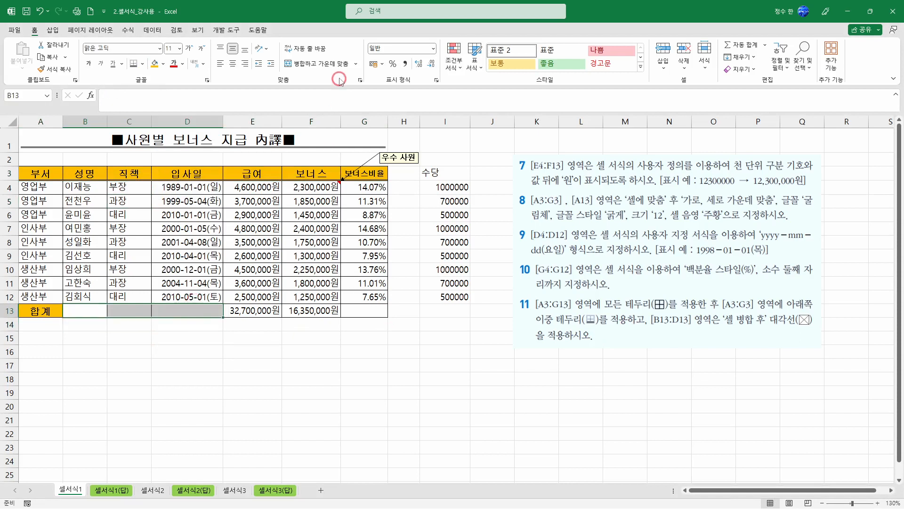
pyautogui.click(330, 64)
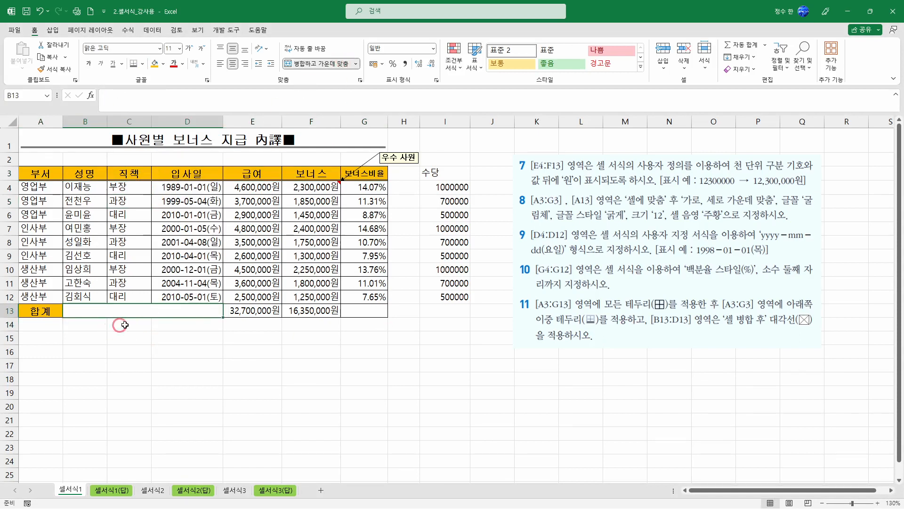
pyautogui.click(142, 64)
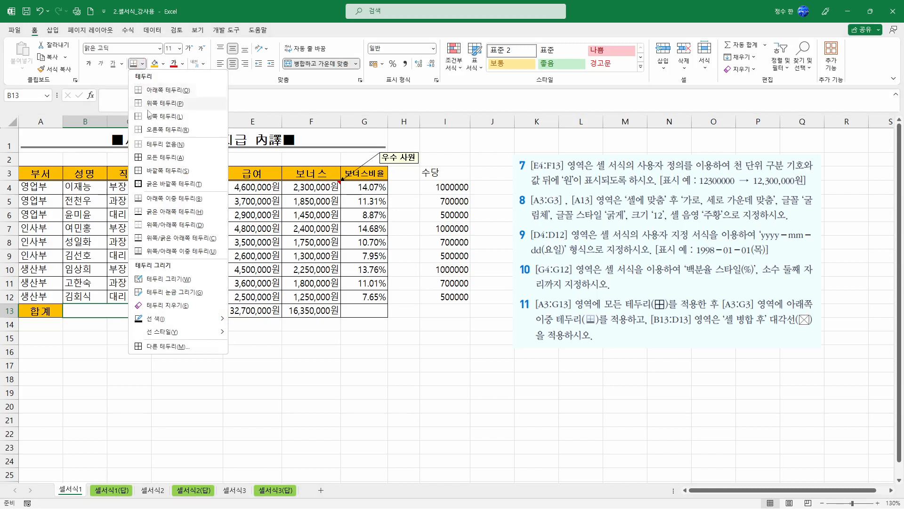
pyautogui.click(146, 352)
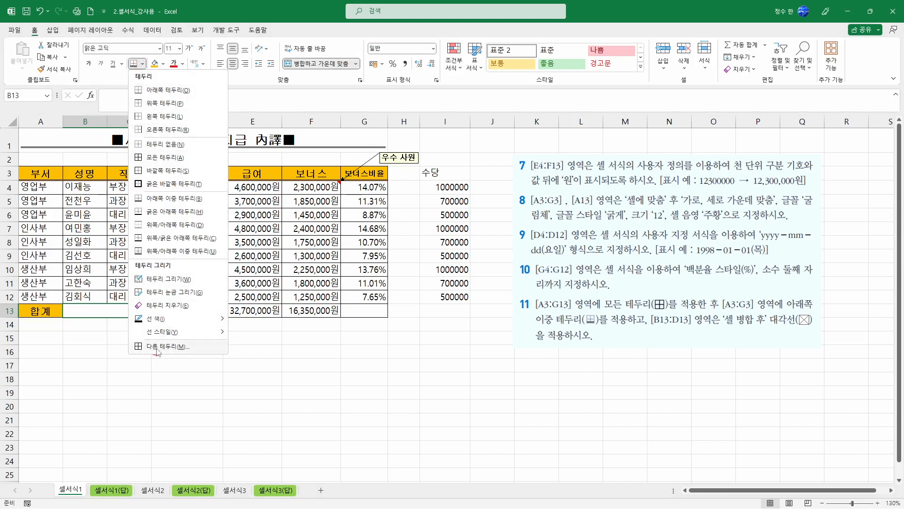
pyautogui.click(460, 373)
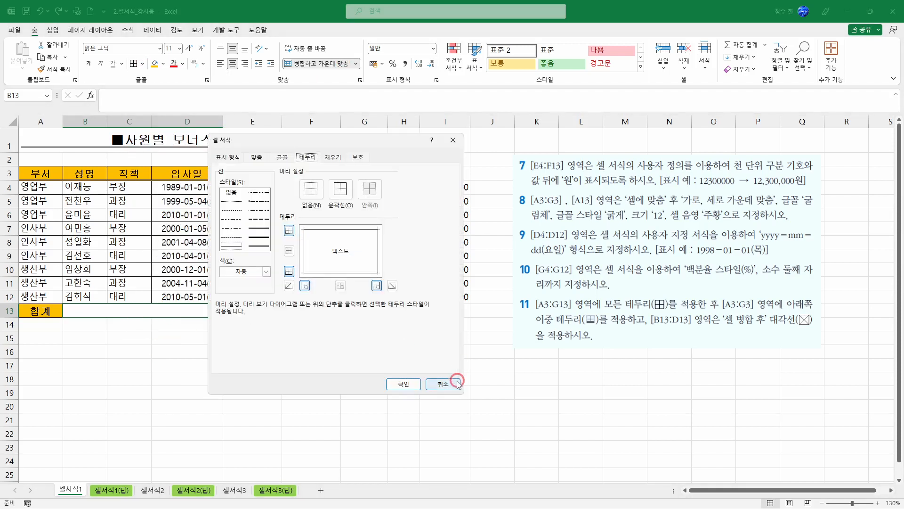
# Add both diagonal border lines to the merged cell B13:D13 through its cell format, forming an X
pyautogui.click(190, 314)
pyautogui.rightClick(190, 314)
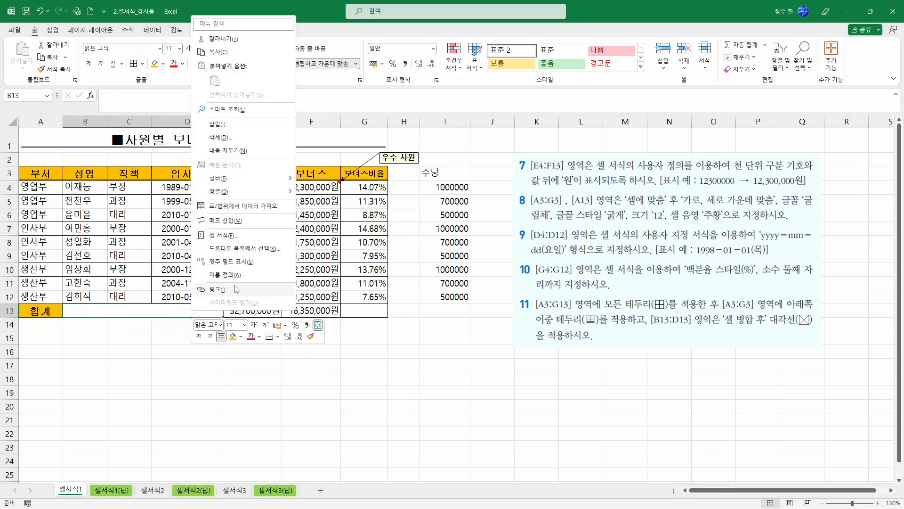
pyautogui.click(233, 239)
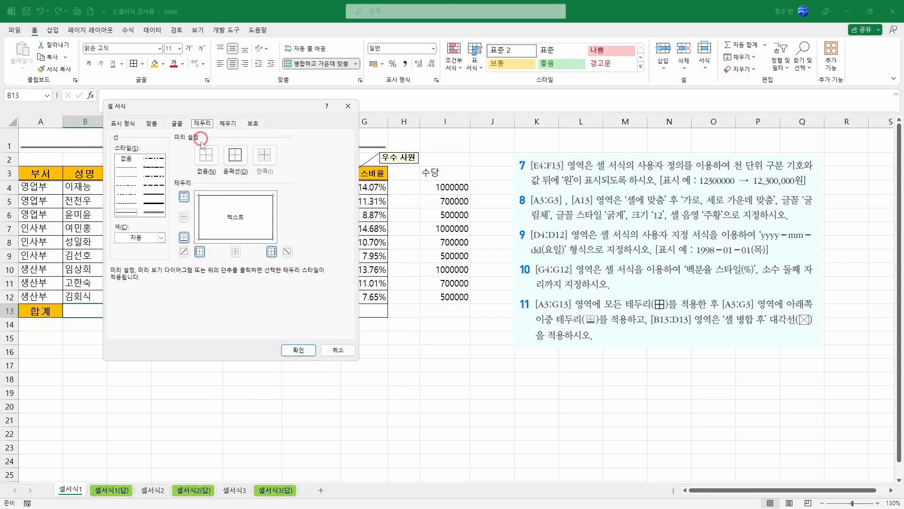
pyautogui.click(184, 252)
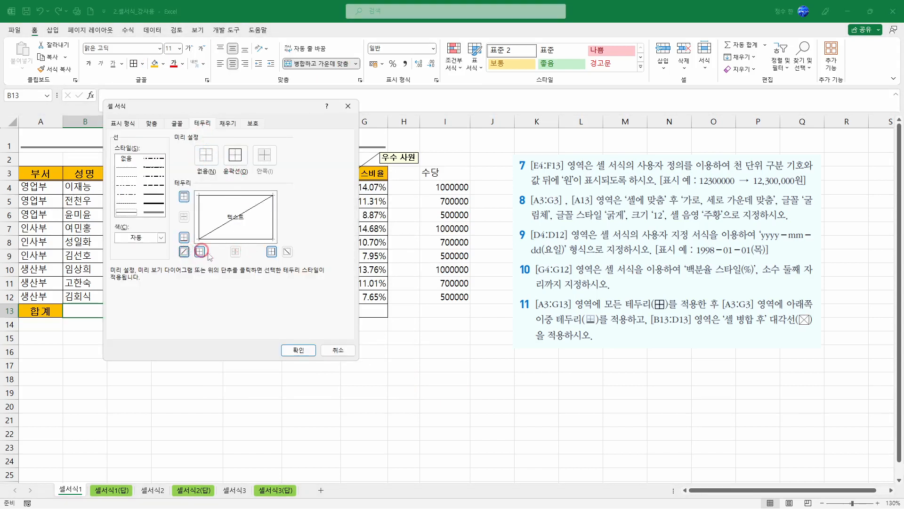
pyautogui.click(286, 251)
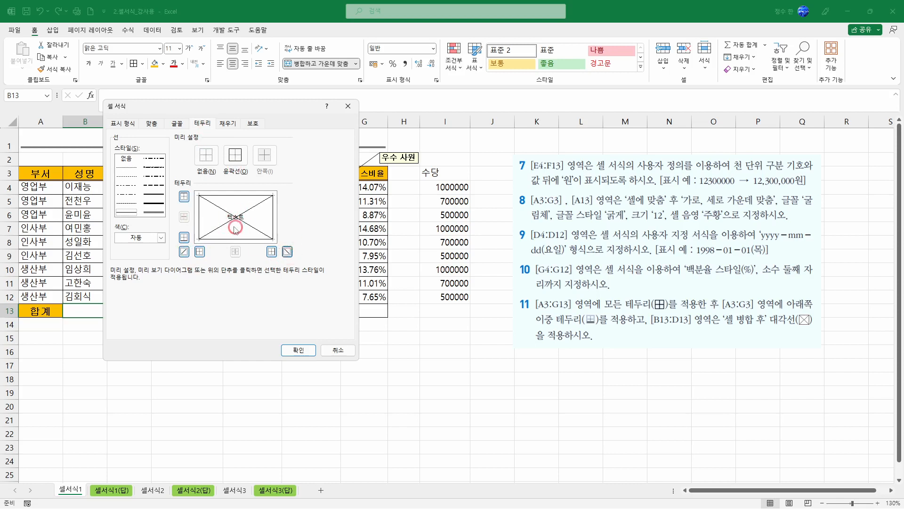
pyautogui.click(299, 350)
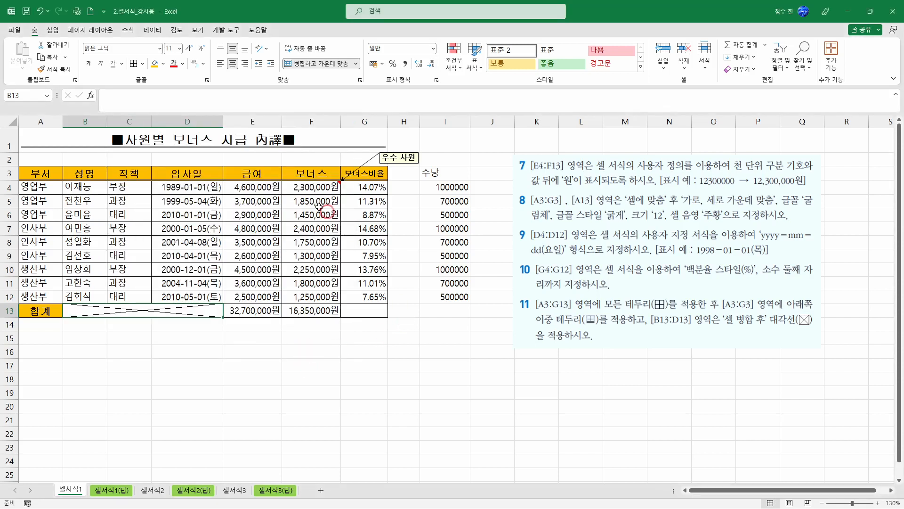
pyautogui.click(297, 135)
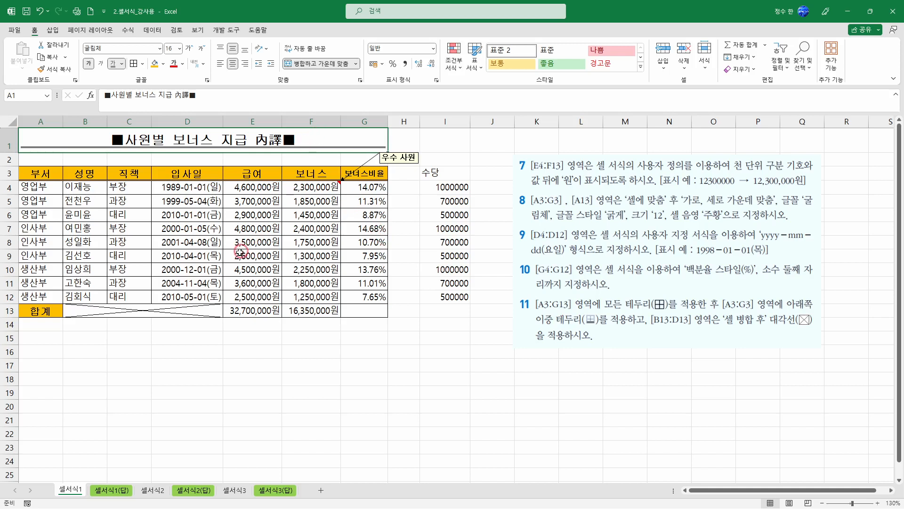
# Compare the finished 셀서식1 sheet with the answer sheet 셀서식1(답), checking the title, note and table formatting
pyautogui.click(112, 496)
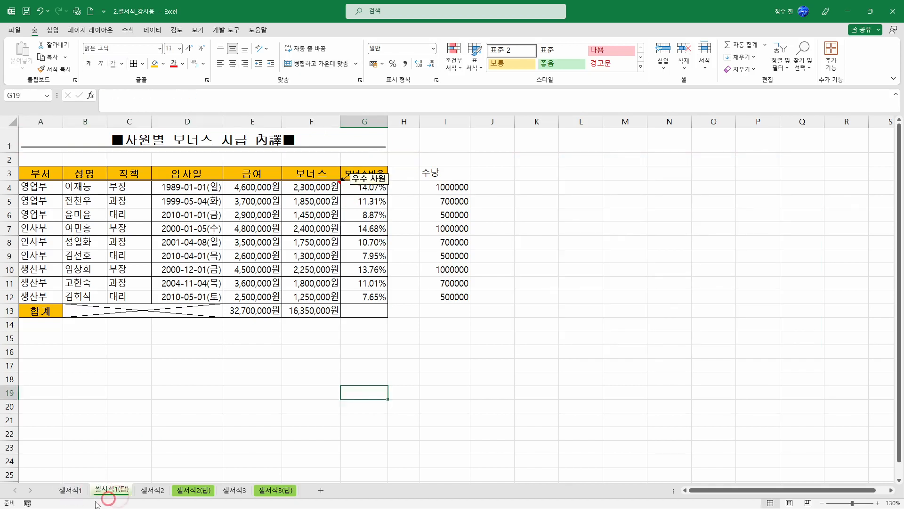
pyautogui.click(79, 491)
pyautogui.click(112, 491)
pyautogui.click(72, 490)
pyautogui.click(113, 490)
pyautogui.click(71, 490)
pyautogui.click(110, 491)
pyautogui.click(118, 490)
pyautogui.click(75, 491)
pyautogui.click(111, 490)
pyautogui.click(77, 490)
pyautogui.click(111, 491)
pyautogui.click(73, 491)
pyautogui.click(397, 181)
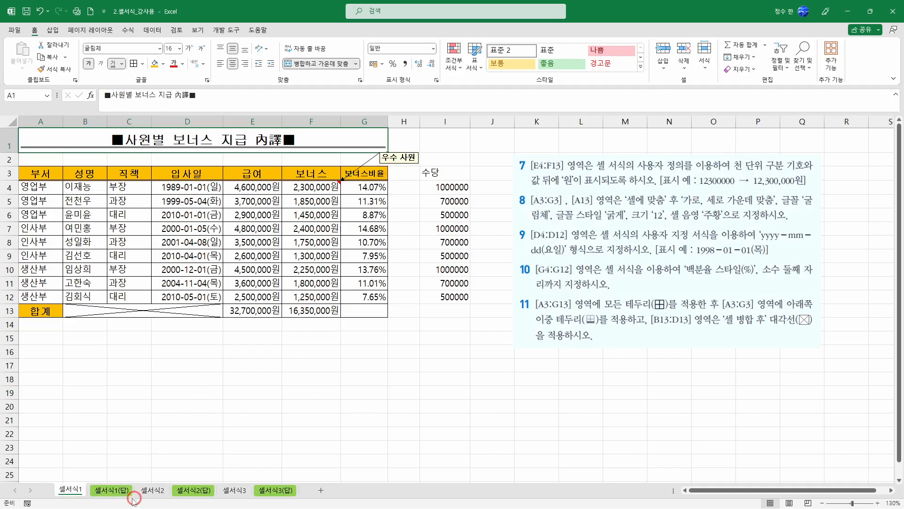
pyautogui.click(111, 490)
pyautogui.click(72, 490)
pyautogui.click(111, 490)
pyautogui.click(71, 490)
pyautogui.click(141, 150)
pyautogui.click(144, 140)
# On the 셀서식2 sheet, merge and center the title across B1:G1
pyautogui.click(165, 491)
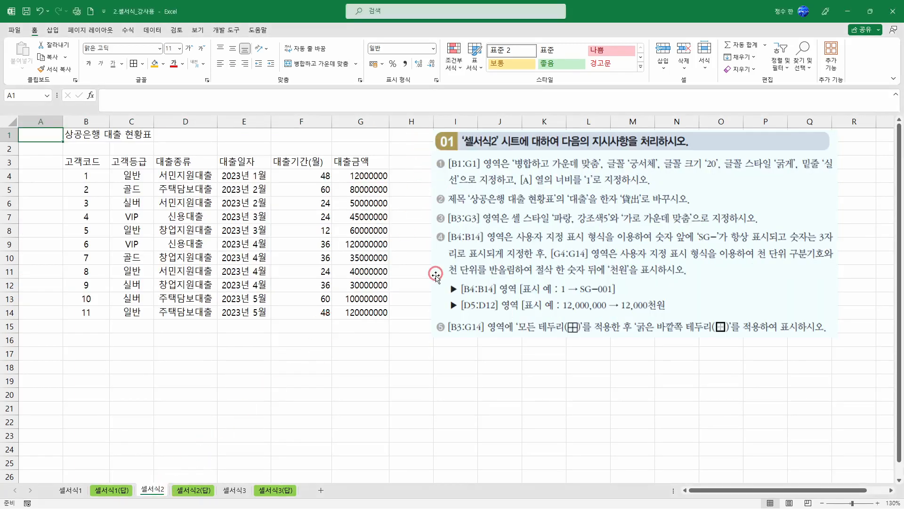
pyautogui.moveTo(100, 137); pyautogui.dragTo(377, 135)
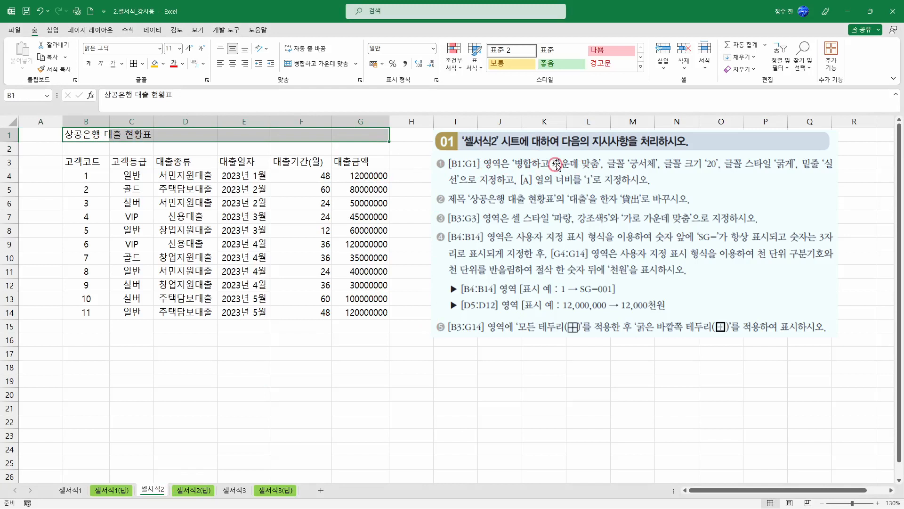
pyautogui.click(329, 65)
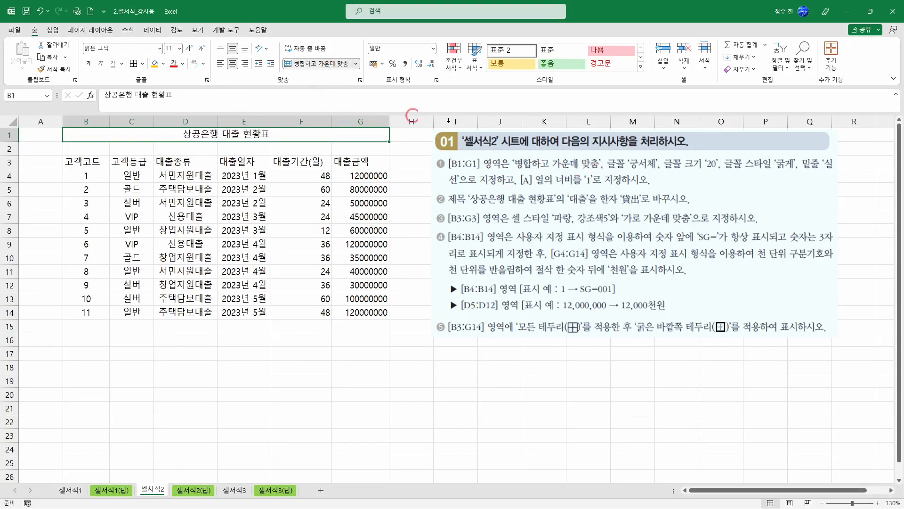
# Set the title in B1:G1 to the font 궁서체 at size 20
pyautogui.click(123, 48)
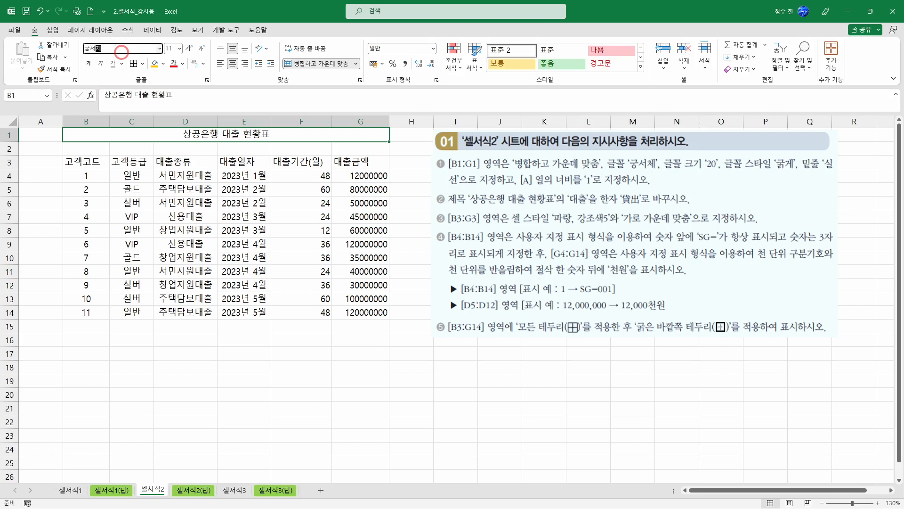
pyautogui.write('궁서체')
pyautogui.press('Return')
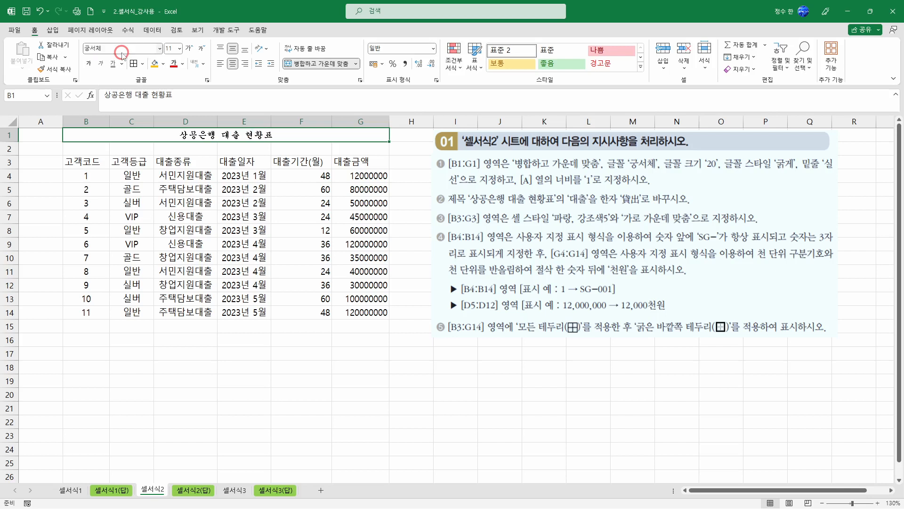
pyautogui.click(173, 47)
pyautogui.write('20')
pyautogui.press('Return')
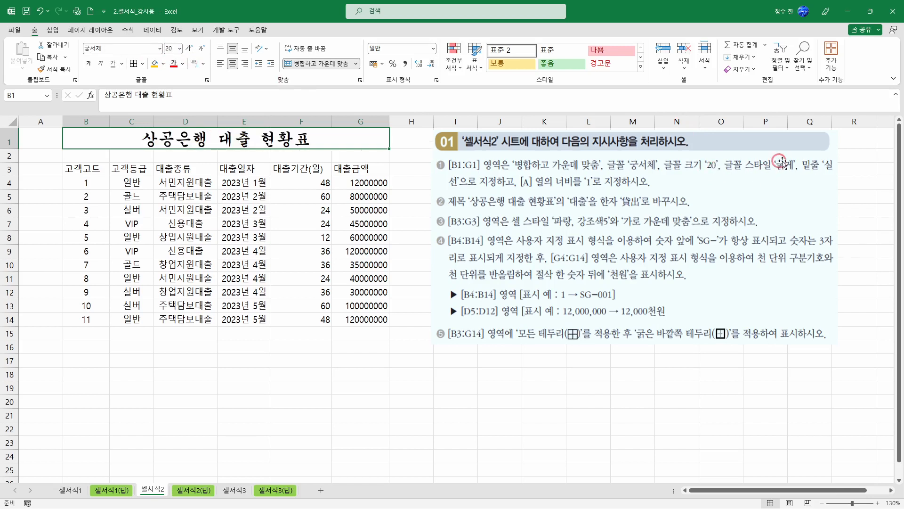
# Make the title in B1:G1 bold and apply a single underline
pyautogui.click(87, 63)
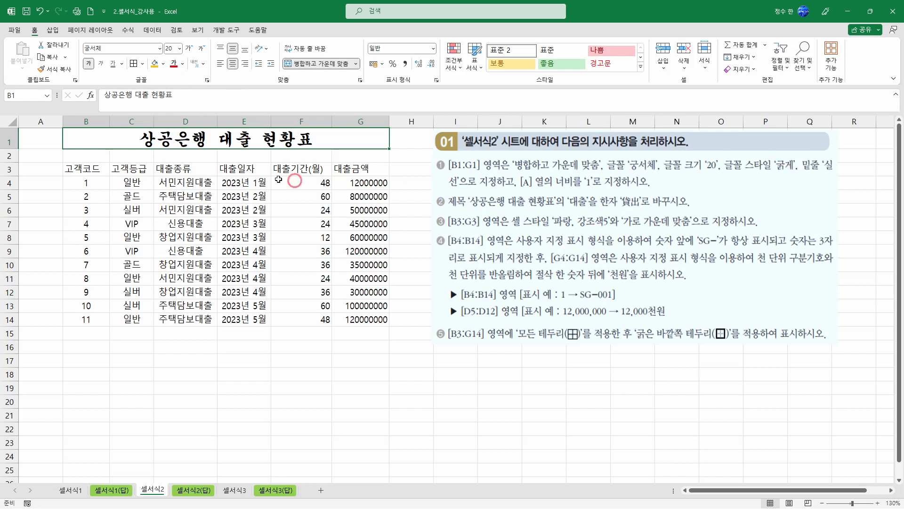
pyautogui.click(122, 64)
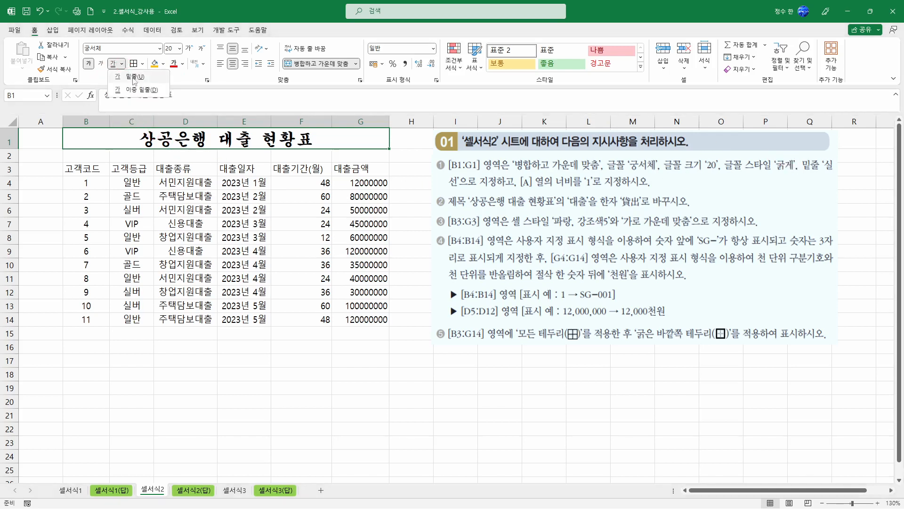
pyautogui.click(127, 77)
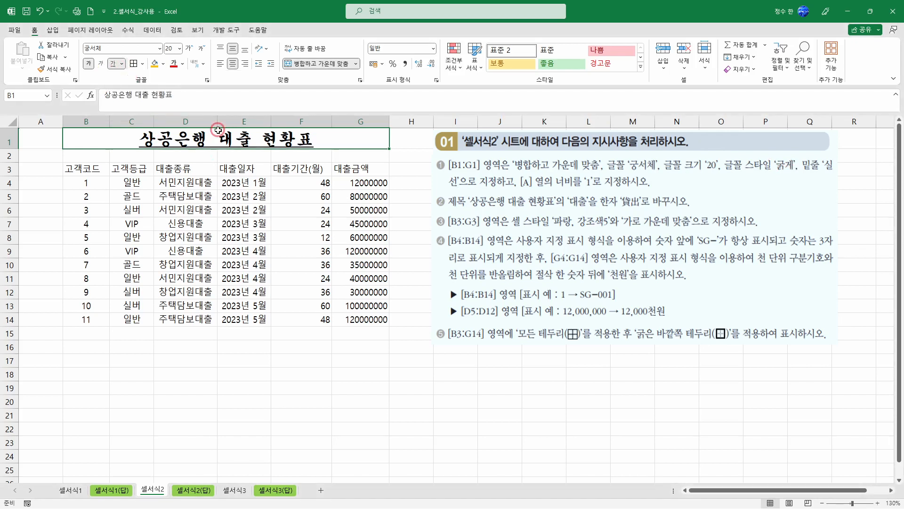
# Check the underline styles in the font settings of title B1:G1 and keep 실선 selected
pyautogui.click(207, 80)
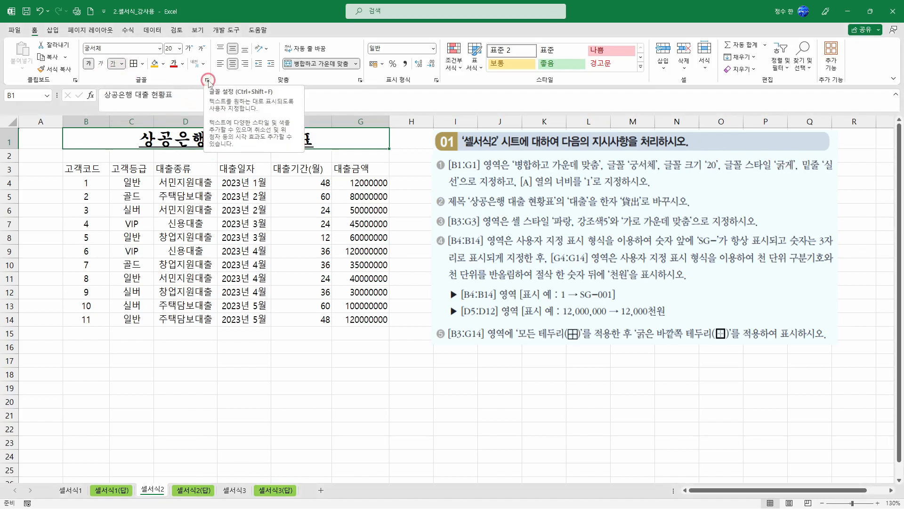
pyautogui.click(208, 81)
pyautogui.click(257, 250)
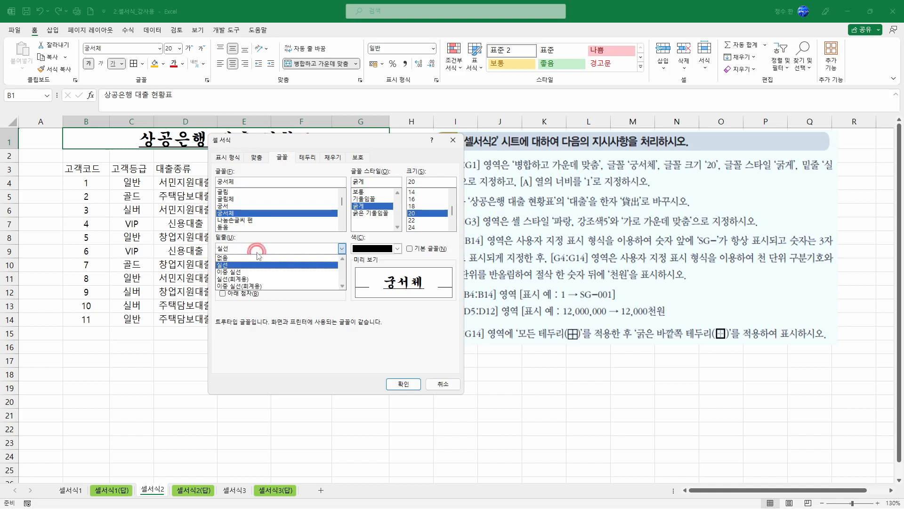
pyautogui.click(233, 265)
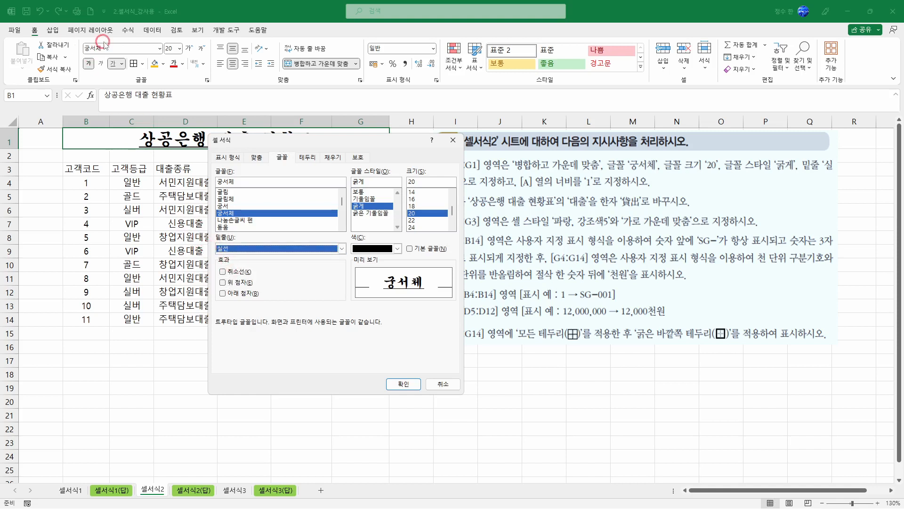
pyautogui.click(404, 385)
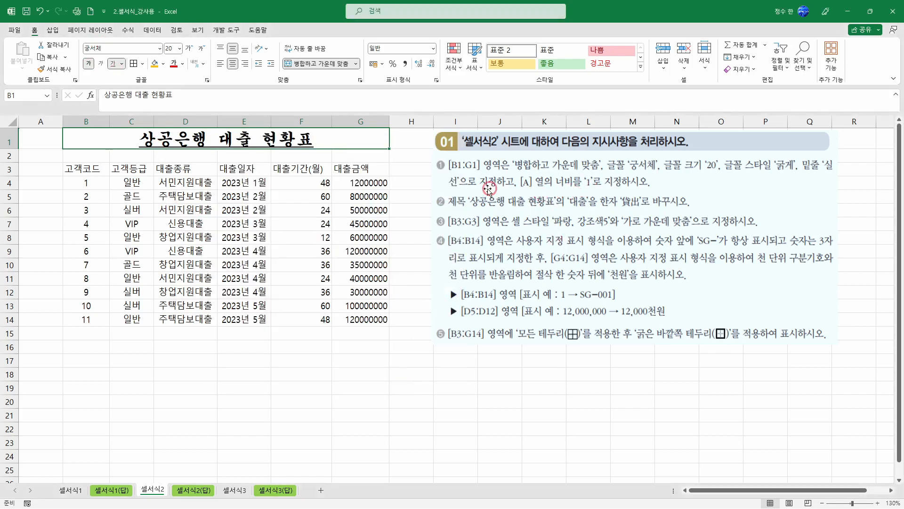
# Set the width of column A to 1
pyautogui.click(45, 121)
pyautogui.rightClick(45, 123)
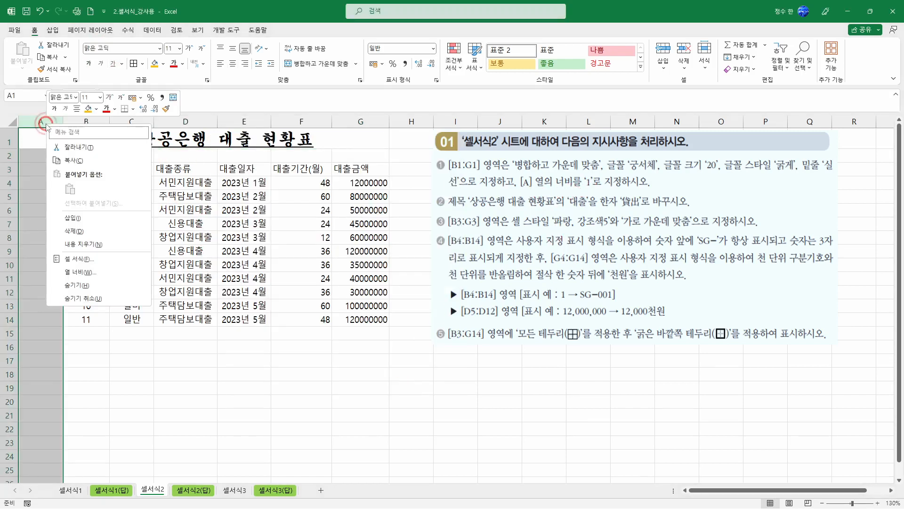
pyautogui.click(79, 272)
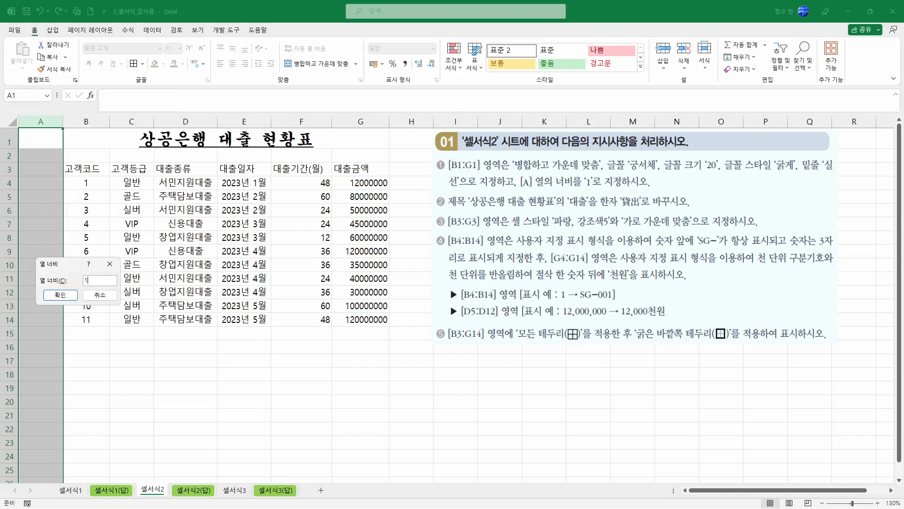
pyautogui.click(60, 295)
pyautogui.click(187, 320)
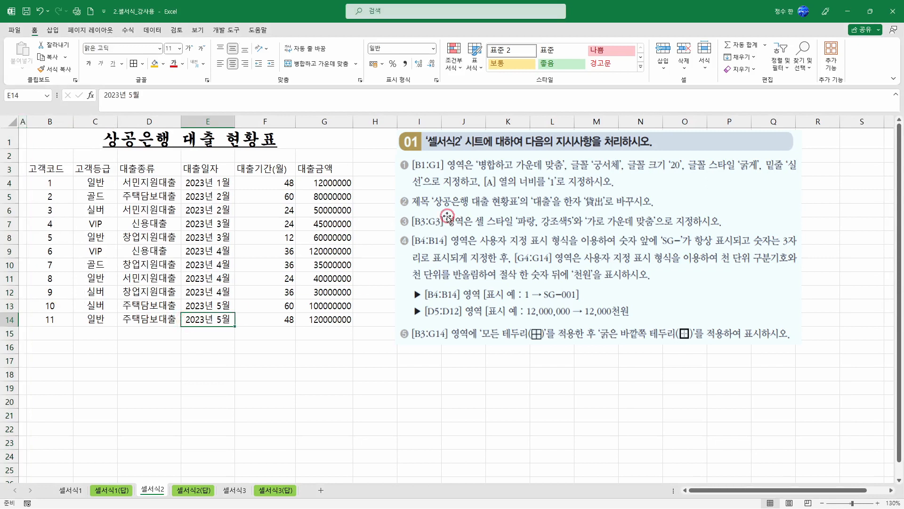
# Convert the word 대출 in the title in B1:G1 to the Hanja 貸出
pyautogui.doubleClick(210, 142)
pyautogui.moveTo(216, 141); pyautogui.dragTo(183, 142)
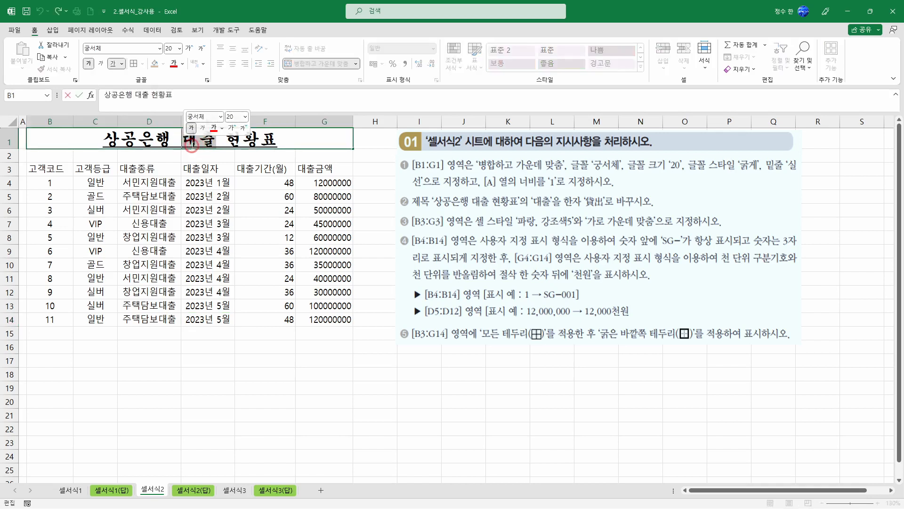
pyautogui.press('Hangul_Hanja')
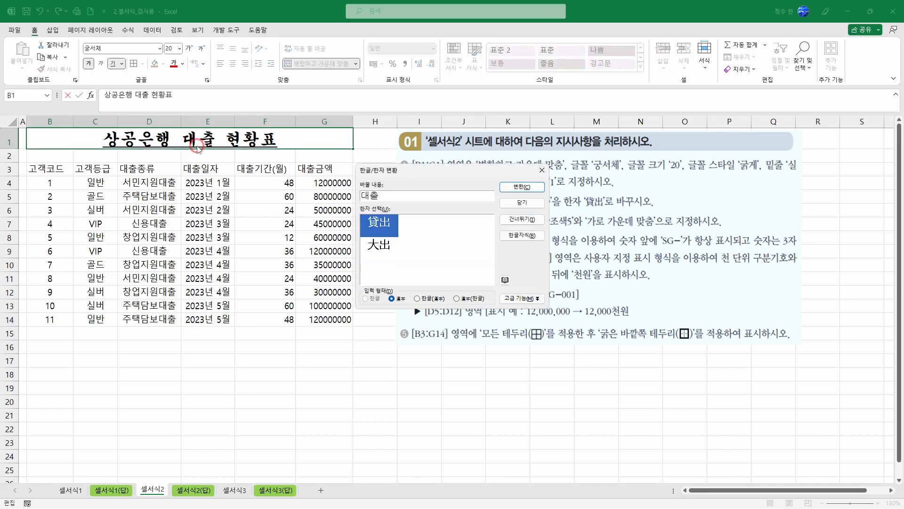
pyautogui.moveTo(456, 171); pyautogui.dragTo(236, 184)
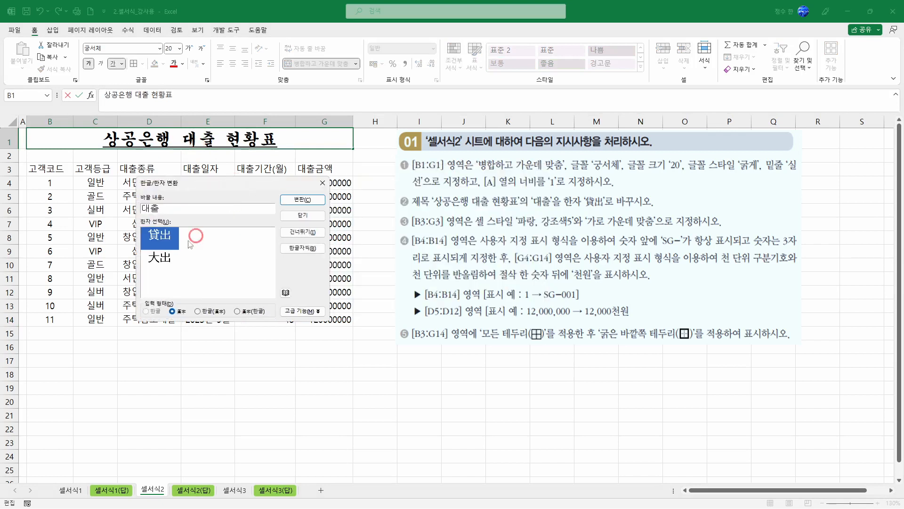
pyautogui.click(294, 199)
pyautogui.click(285, 202)
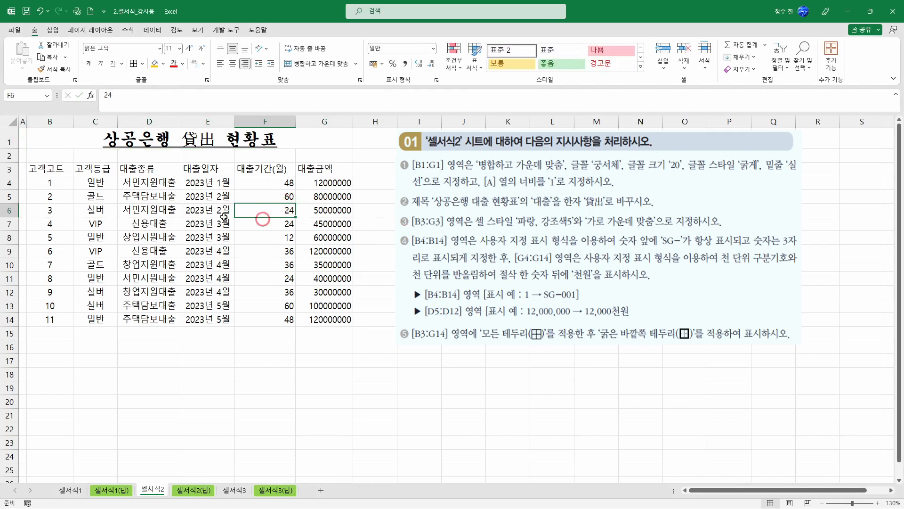
# Apply the cell style 파랑, 강조색5 to the header row B3:G3 and center its text horizontally
pyautogui.moveTo(47, 174); pyautogui.dragTo(302, 171)
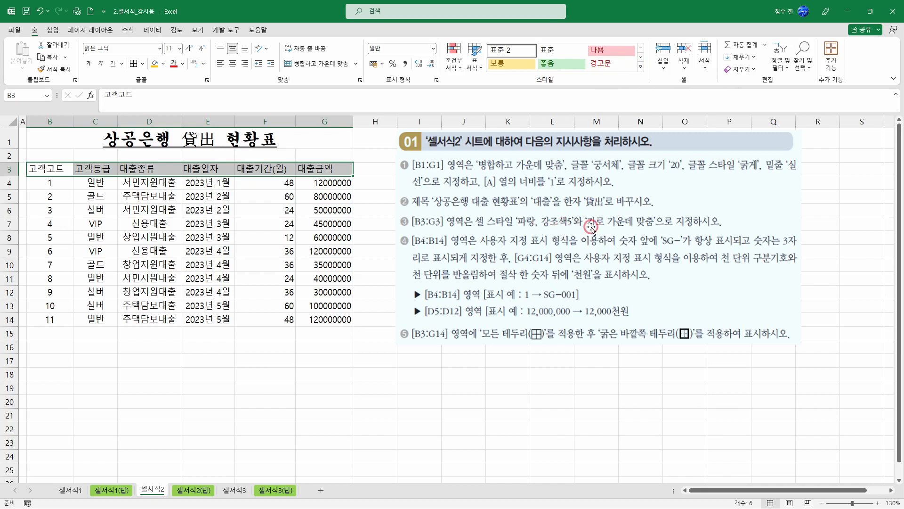
pyautogui.click(641, 68)
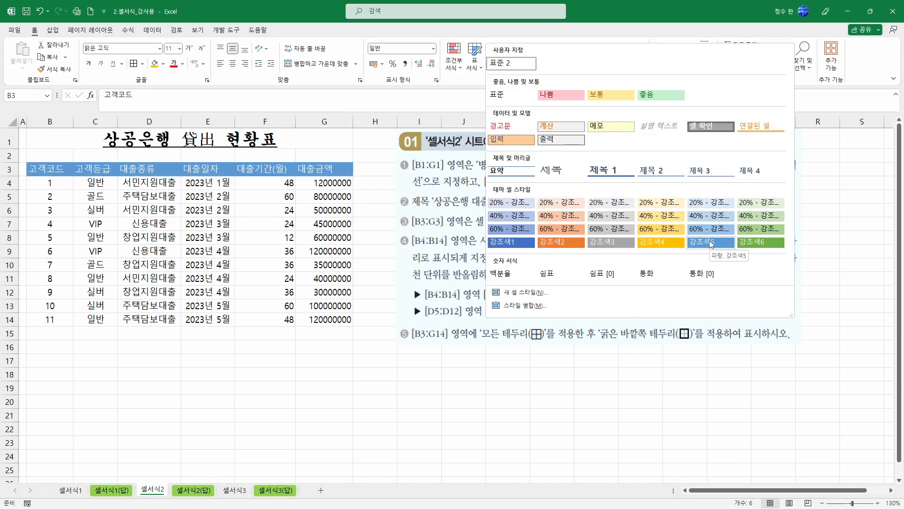
pyautogui.click(711, 243)
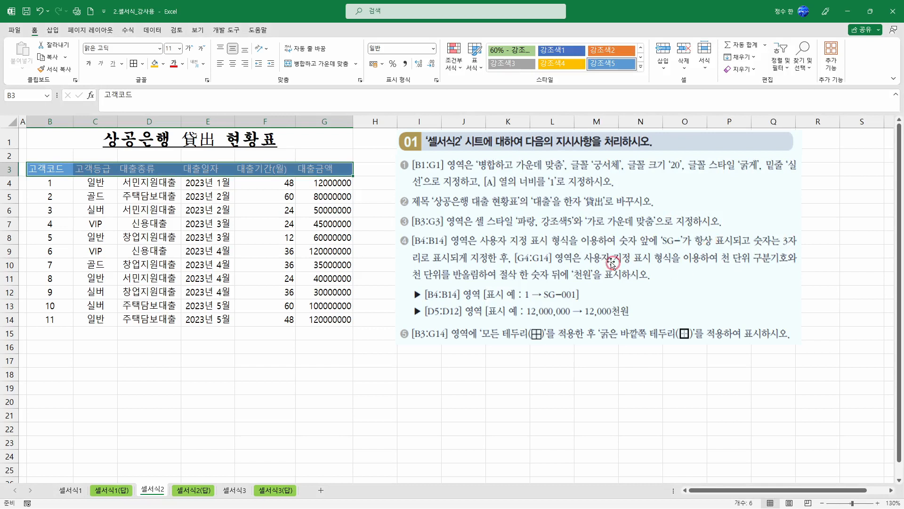
pyautogui.click(233, 65)
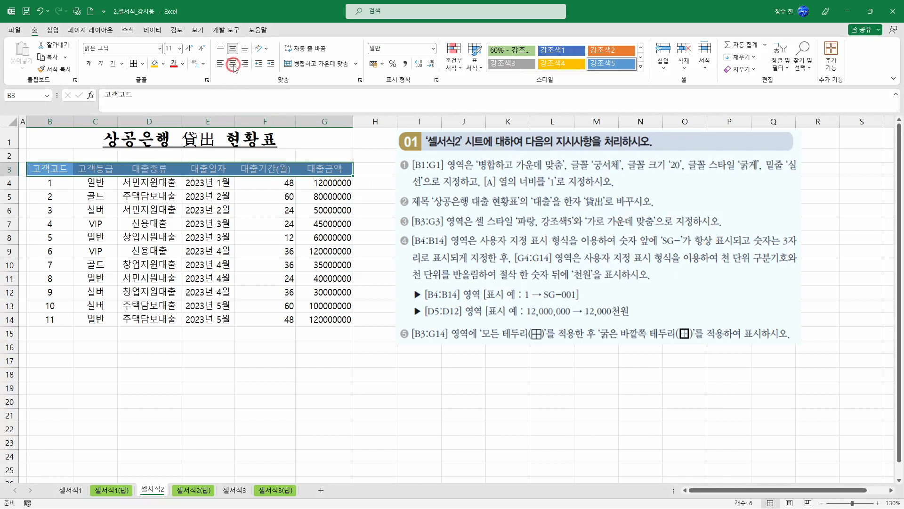
pyautogui.click(226, 241)
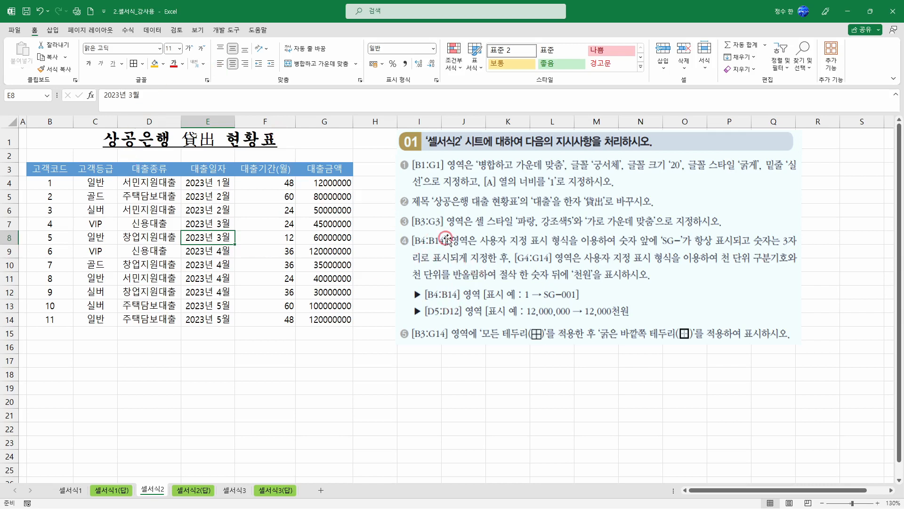
# Apply the custom number format "SG-"000 to the customer codes in B4:B14
pyautogui.click(66, 181)
pyautogui.moveTo(66, 181); pyautogui.dragTo(63, 315)
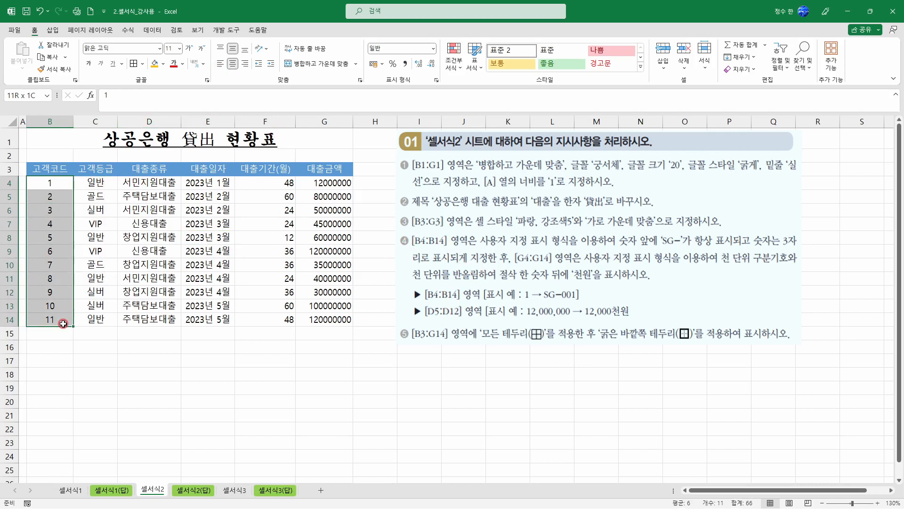
pyautogui.rightClick(68, 204)
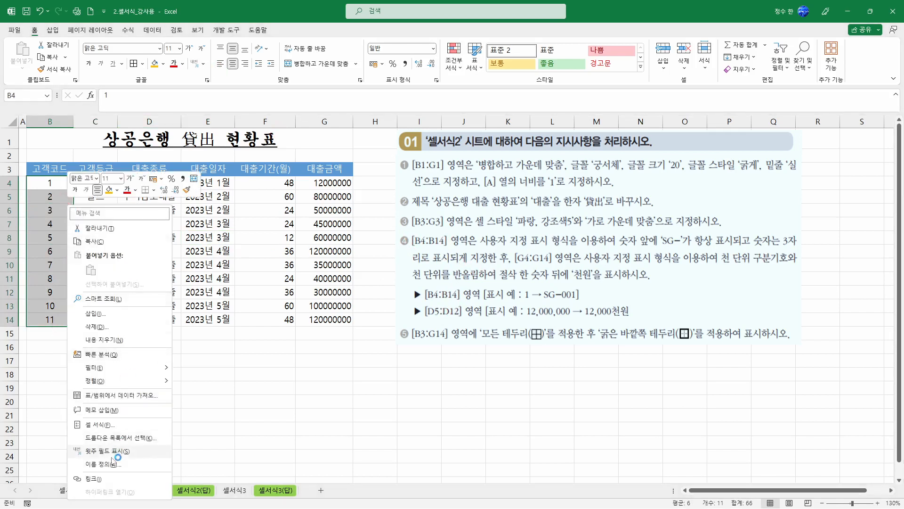
pyautogui.click(113, 425)
pyautogui.moveTo(96, 254); pyautogui.dragTo(242, 201)
pyautogui.click(149, 215)
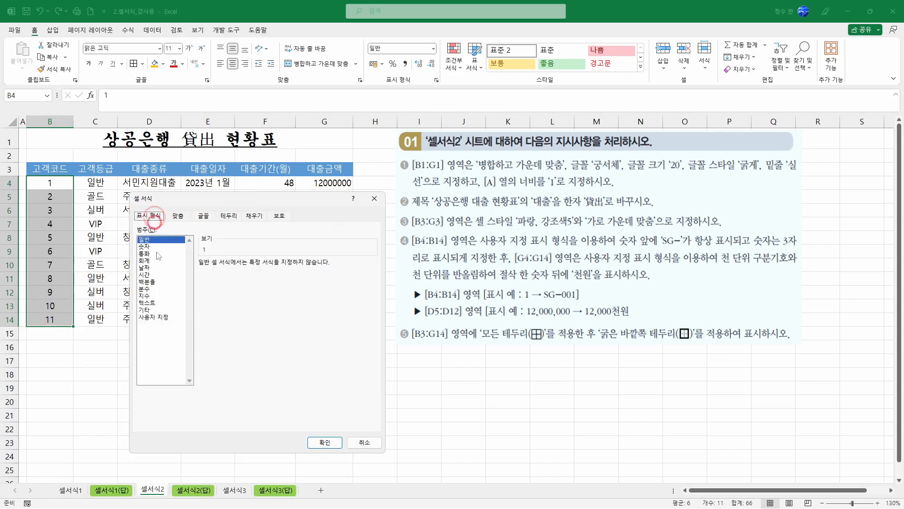
pyautogui.click(163, 318)
pyautogui.moveTo(241, 274); pyautogui.dragTo(199, 273)
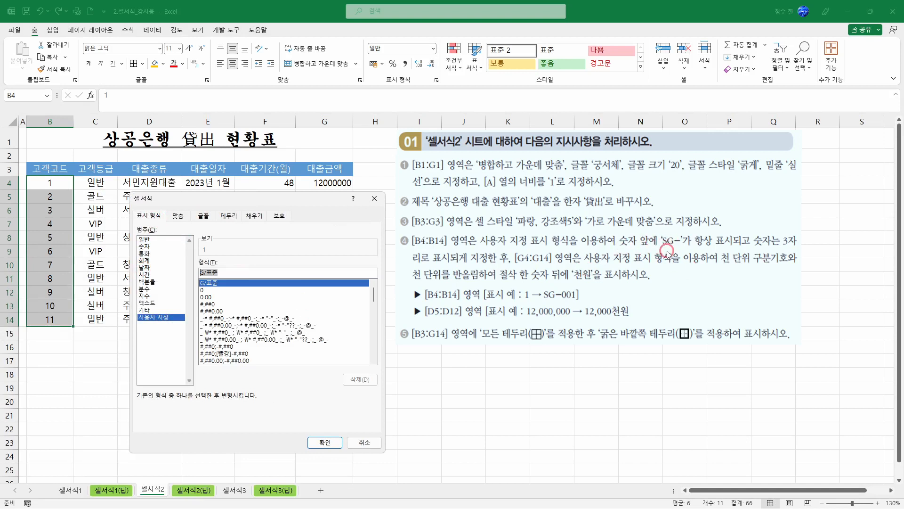
pyautogui.click(242, 275)
pyautogui.moveTo(239, 274); pyautogui.dragTo(192, 264)
pyautogui.press('BackSpace')
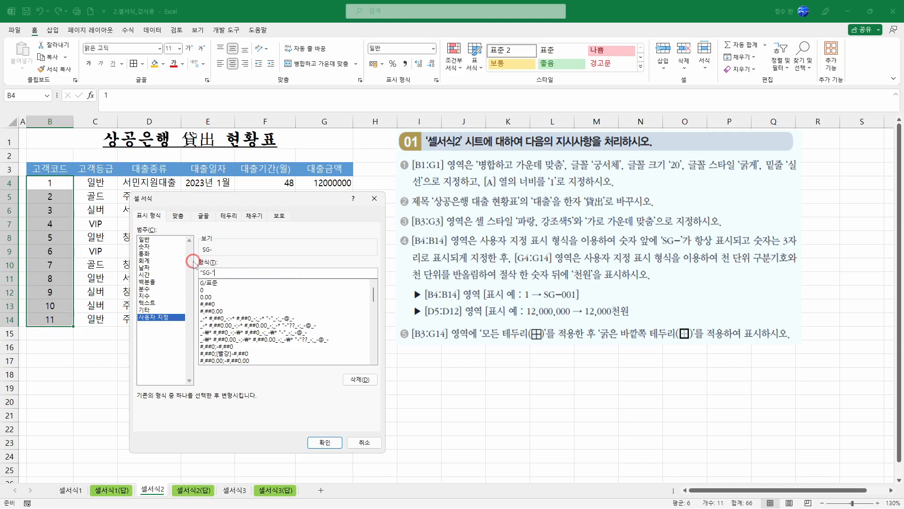
pyautogui.moveTo(216, 272); pyautogui.dragTo(181, 268)
pyautogui.click(257, 274)
pyautogui.click(325, 441)
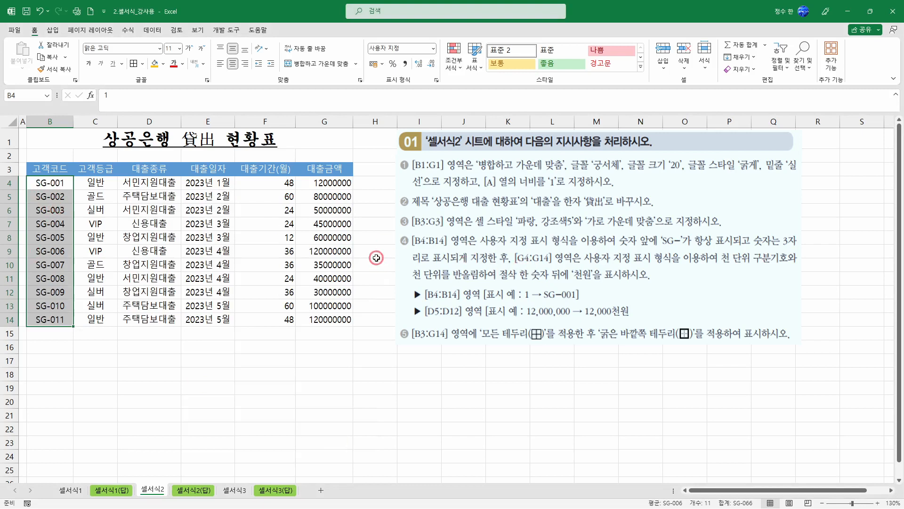
# Try the custom number format #,##0원 on G4:G14, then auto-fit column G and undo the width change
pyautogui.moveTo(316, 182); pyautogui.dragTo(317, 319)
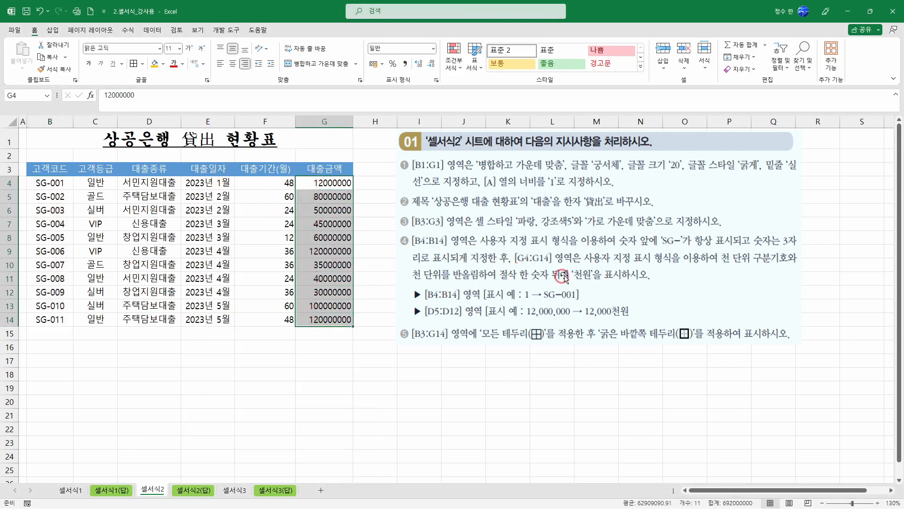
pyautogui.rightClick(324, 207)
pyautogui.click(372, 426)
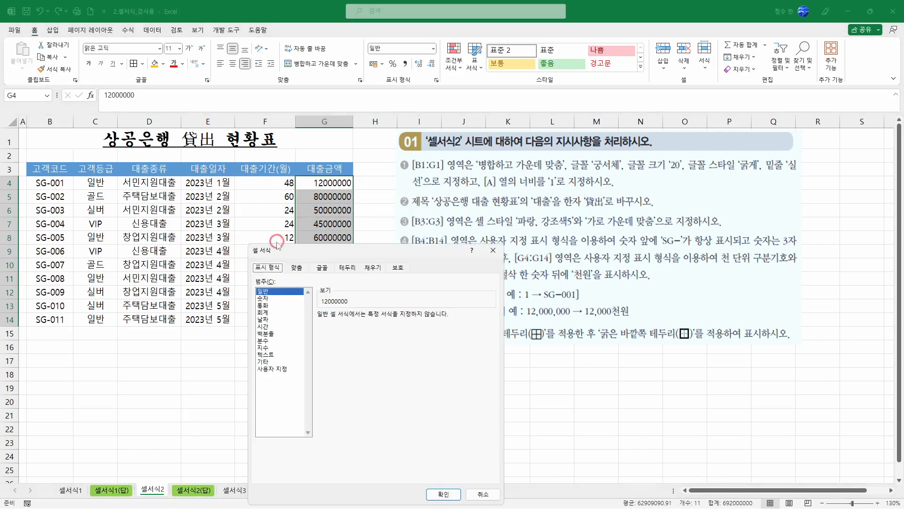
pyautogui.moveTo(286, 248); pyautogui.dragTo(148, 169)
pyautogui.click(135, 291)
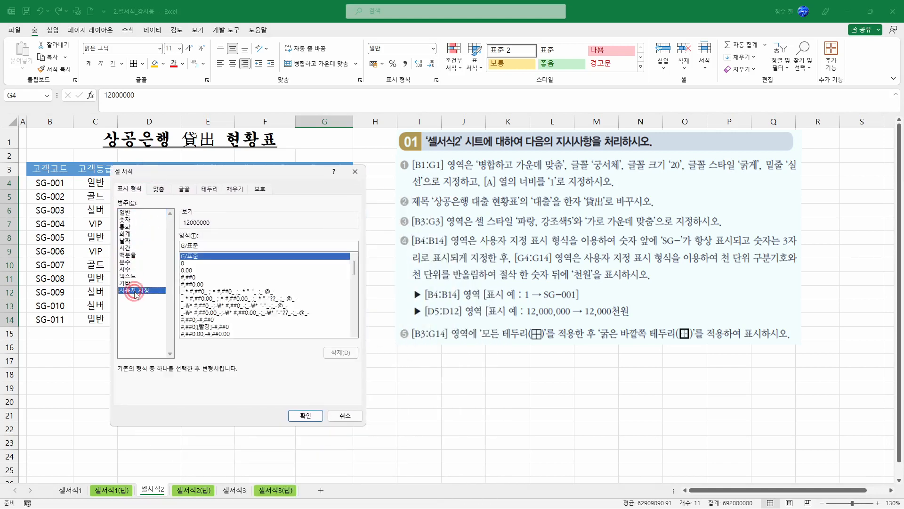
pyautogui.click(191, 277)
pyautogui.click(211, 245)
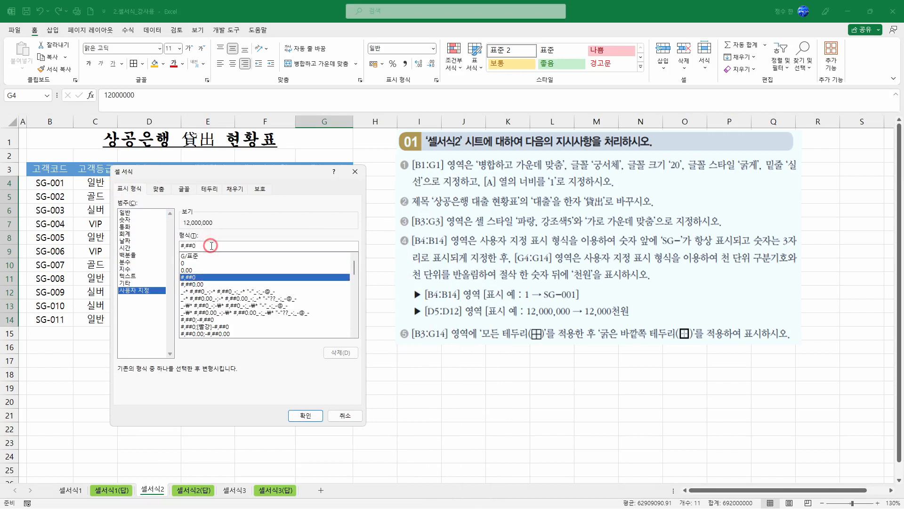
pyautogui.write('DN')
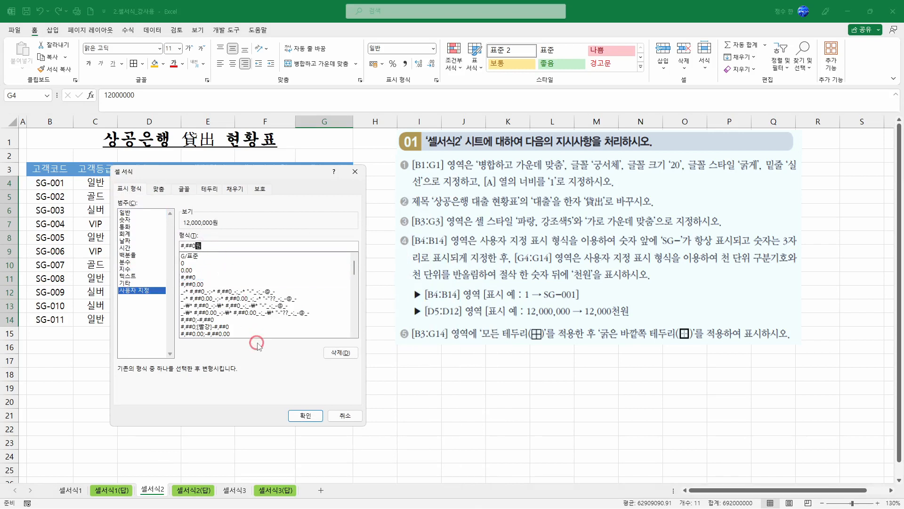
pyautogui.click(305, 416)
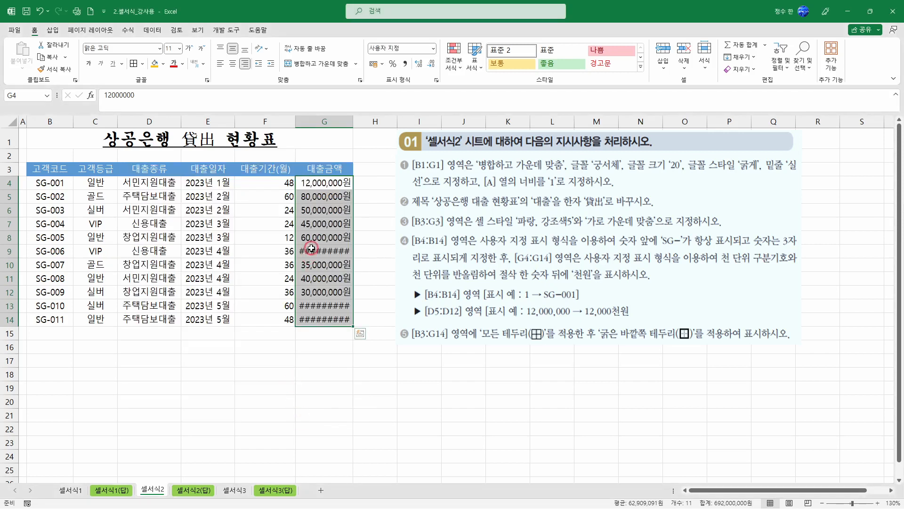
pyautogui.doubleClick(353, 118)
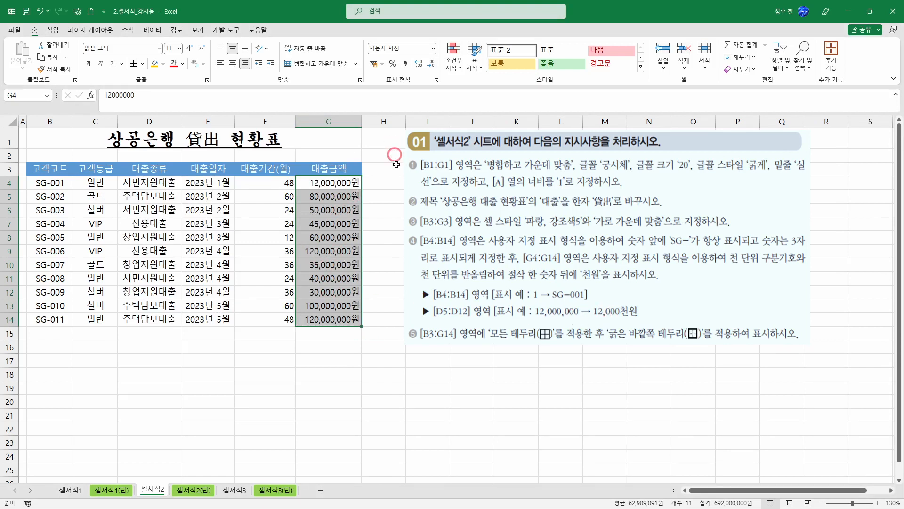
pyautogui.hotkey('ctrl', 'z')
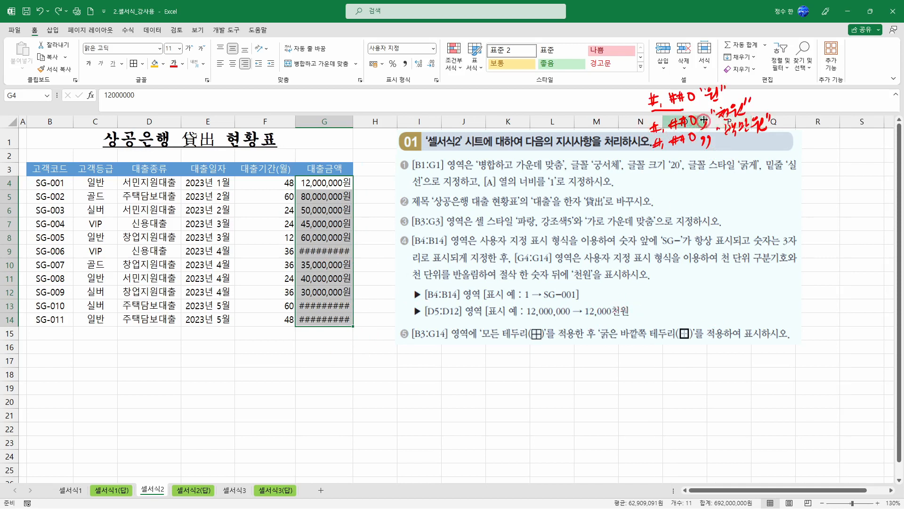
# Change the custom number format of the loan amounts in G4:G14 to #,##0,"천원"
pyautogui.rightClick(324, 204)
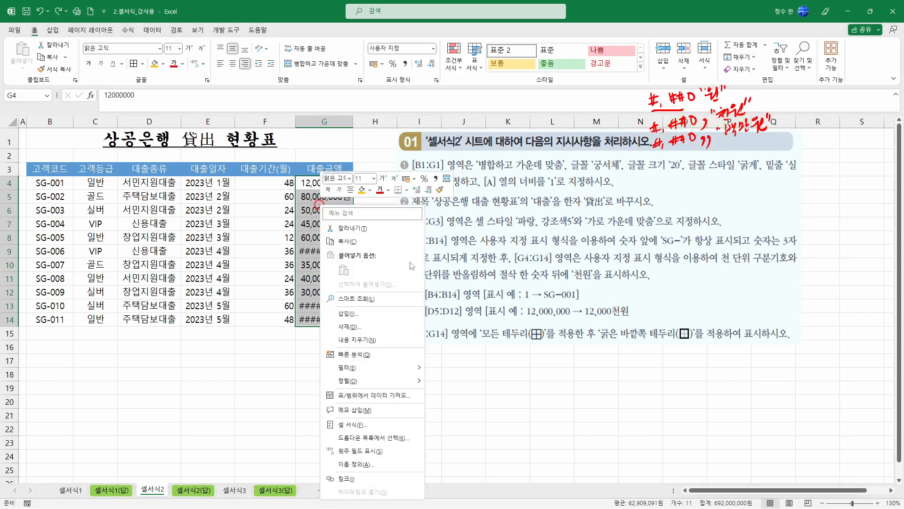
pyautogui.click(358, 425)
pyautogui.moveTo(344, 250); pyautogui.dragTo(235, 182)
pyautogui.doubleClick(222, 257)
pyautogui.press('BackSpace')
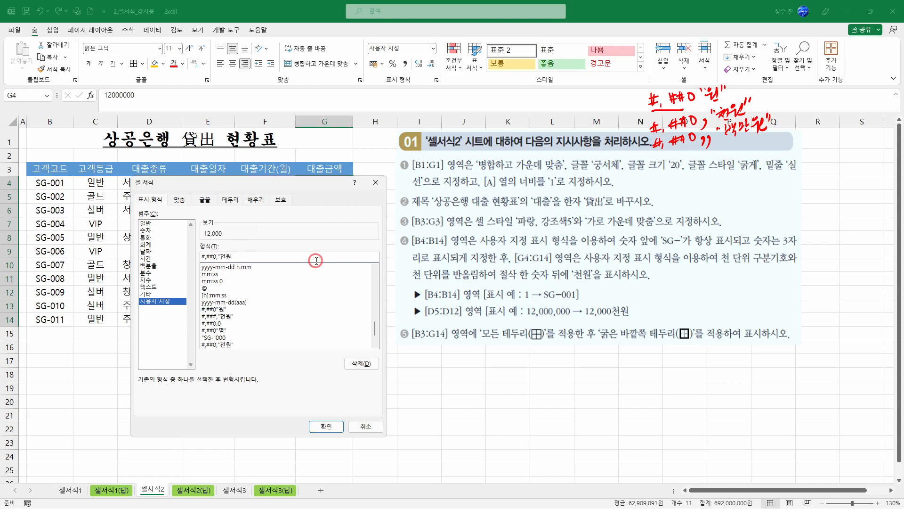
pyautogui.press('Return')
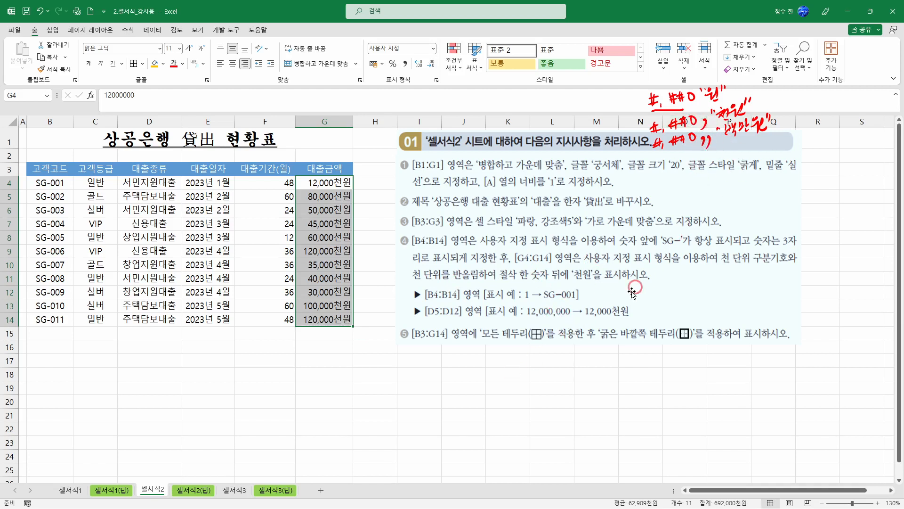
pyautogui.click(344, 333)
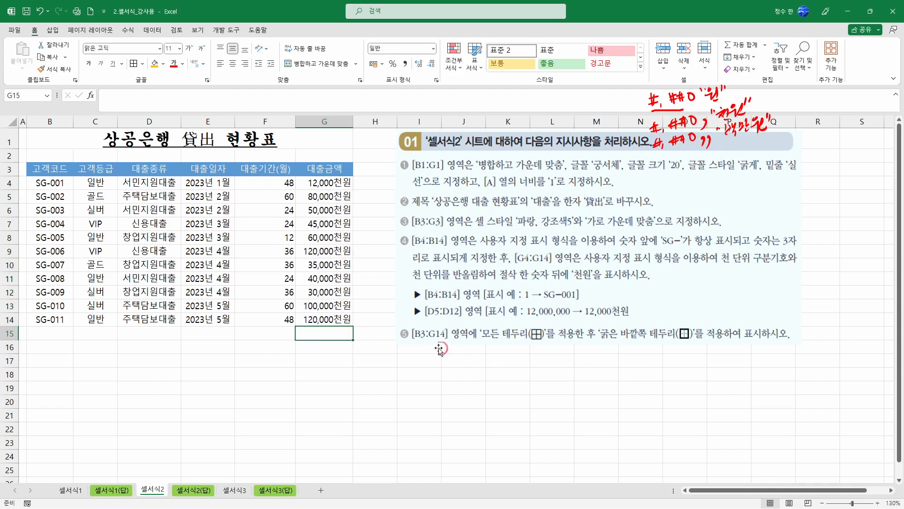
# Apply all borders (모든 테두리) and a thick outside border (굵은 바깥쪽 테두리) to the table B3:G14
pyautogui.moveTo(49, 168); pyautogui.dragTo(338, 319)
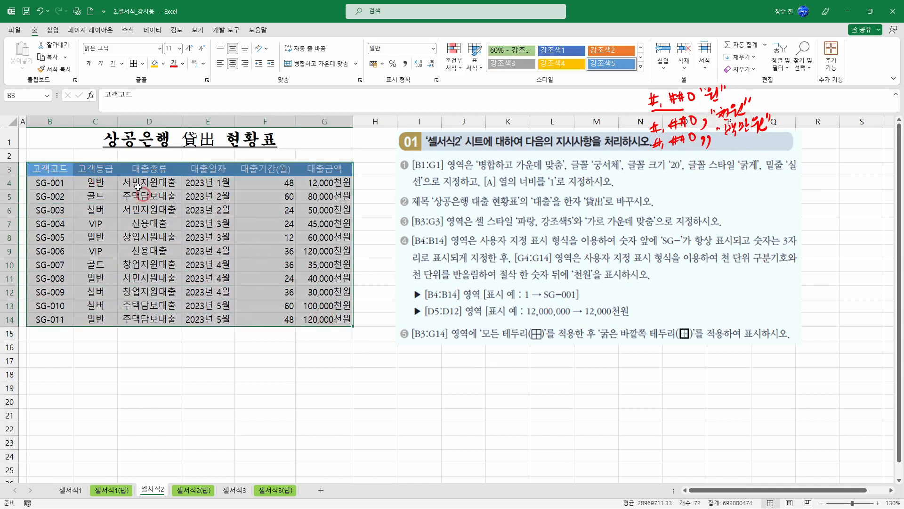
pyautogui.click(143, 63)
pyautogui.click(151, 158)
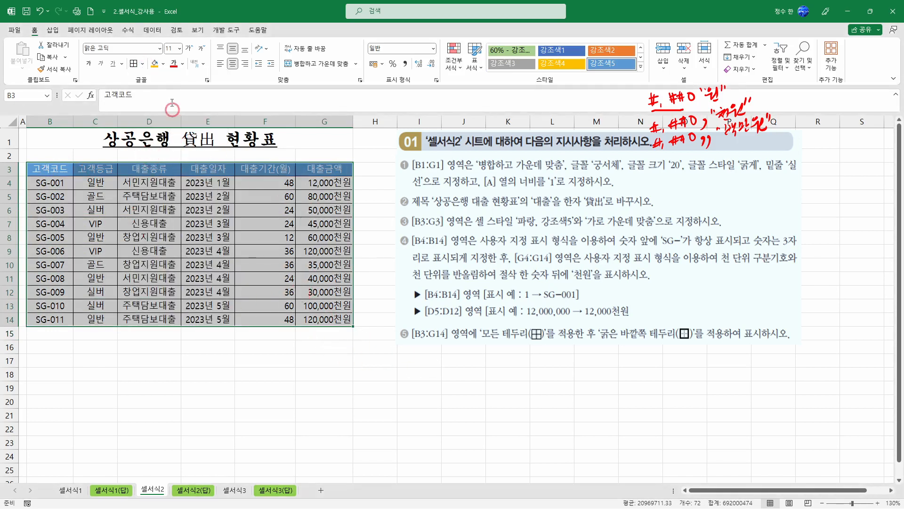
pyautogui.click(142, 64)
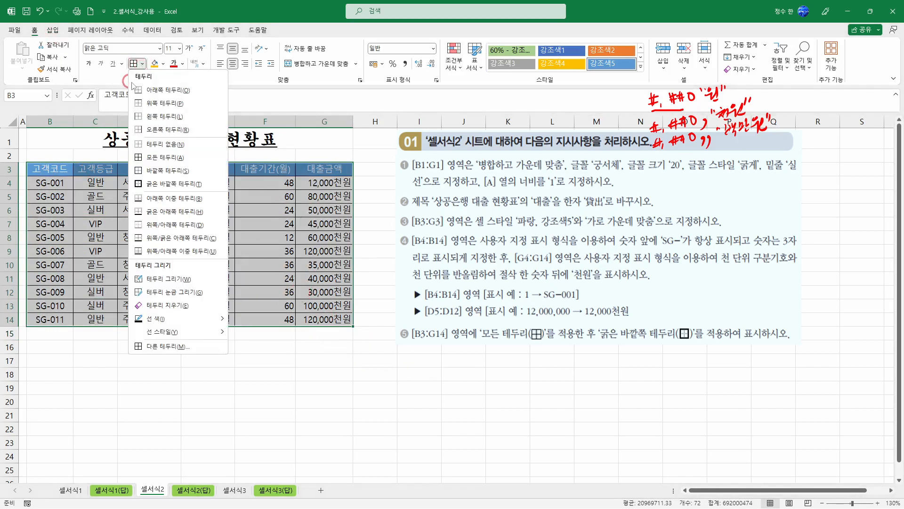
pyautogui.click(175, 184)
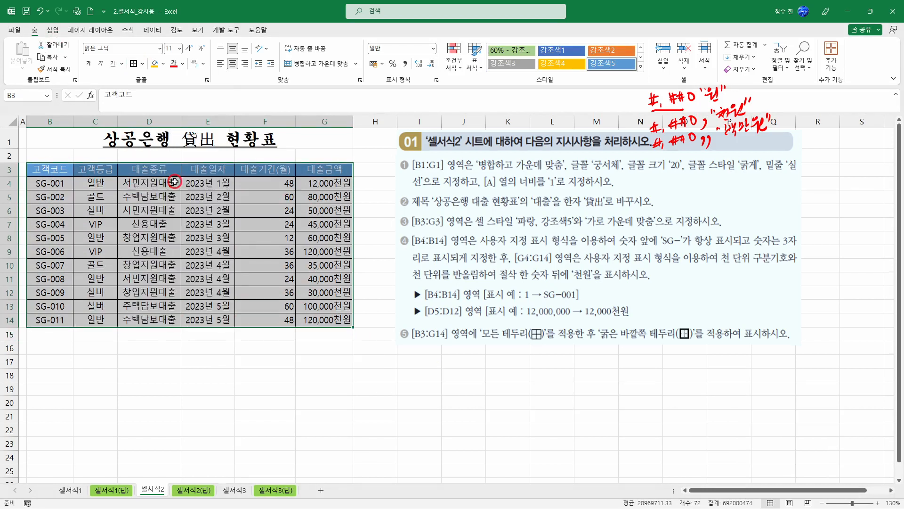
pyautogui.click(316, 139)
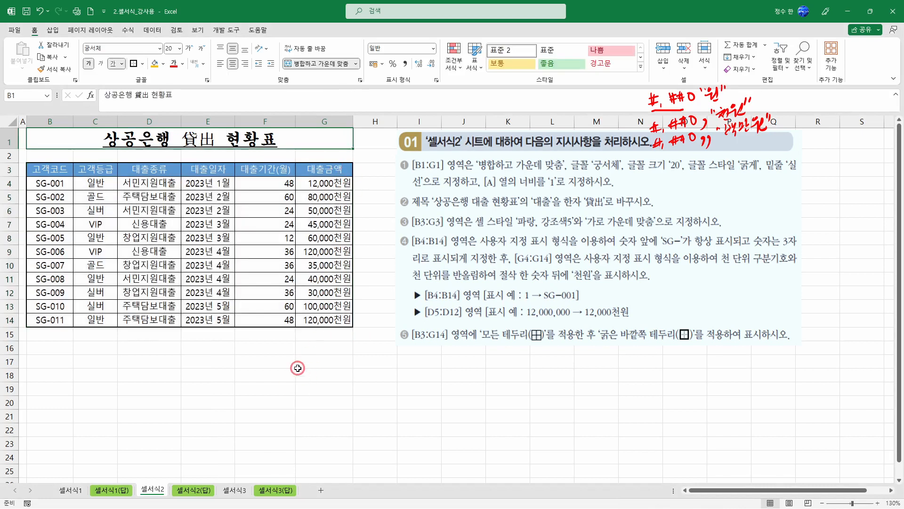
# Compare the finished 셀서식2 sheet with the answer sheet 셀서식2(답)
pyautogui.press('Escape')
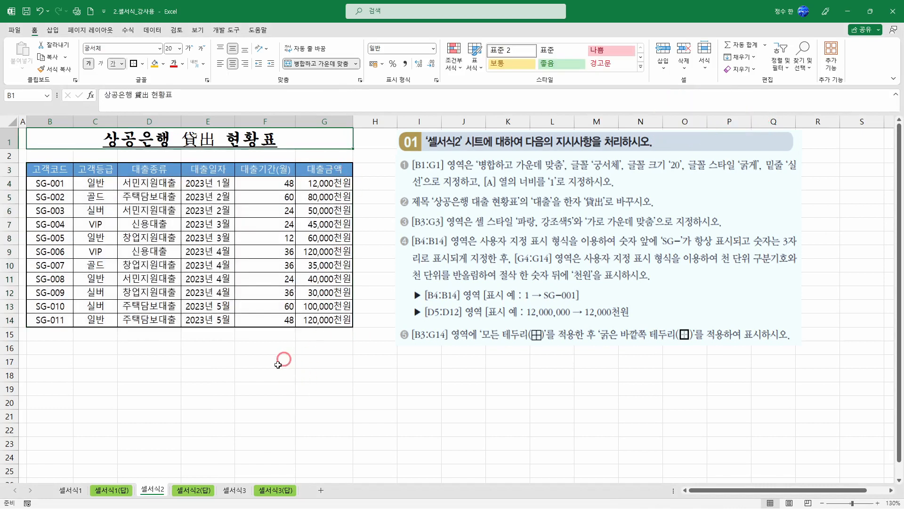
pyautogui.click(206, 491)
pyautogui.click(154, 491)
pyautogui.click(193, 490)
pyautogui.click(153, 491)
pyautogui.click(203, 490)
pyautogui.click(152, 490)
pyautogui.click(201, 491)
pyautogui.click(149, 490)
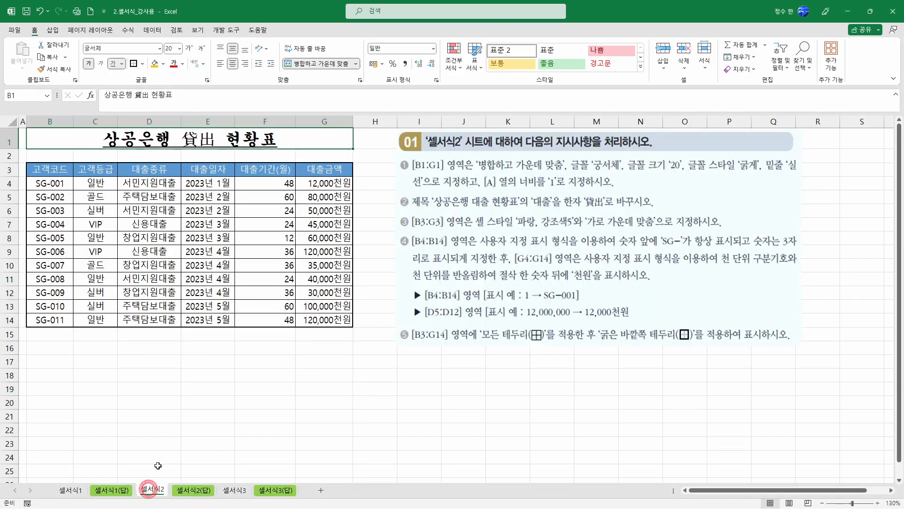
pyautogui.click(312, 137)
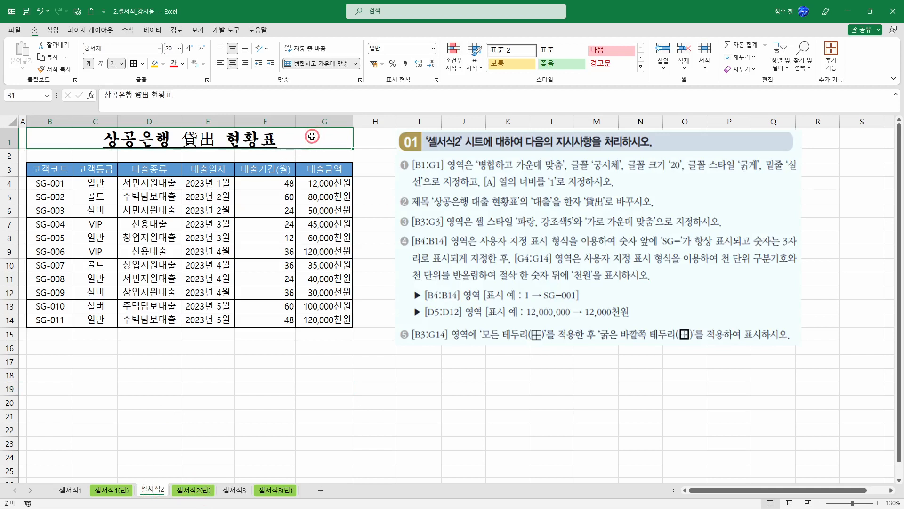
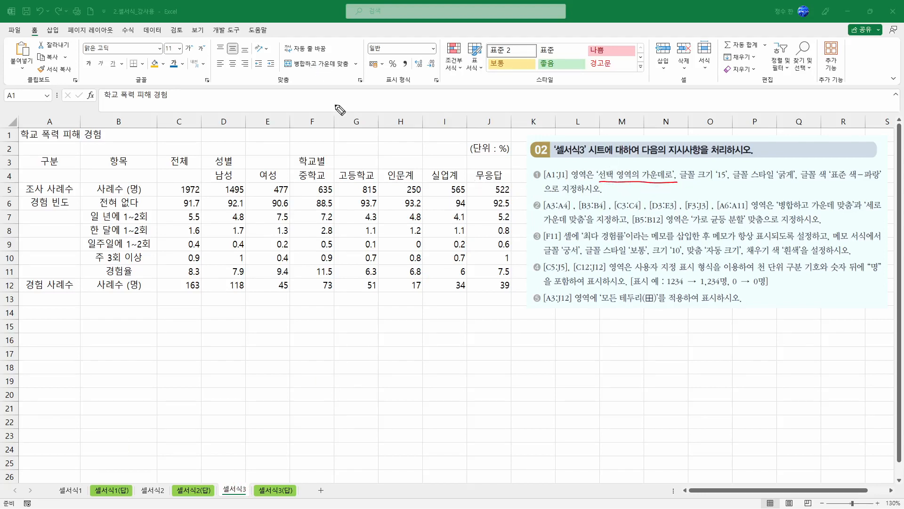
pyautogui.moveTo(612, 166); pyautogui.dragTo(673, 175)
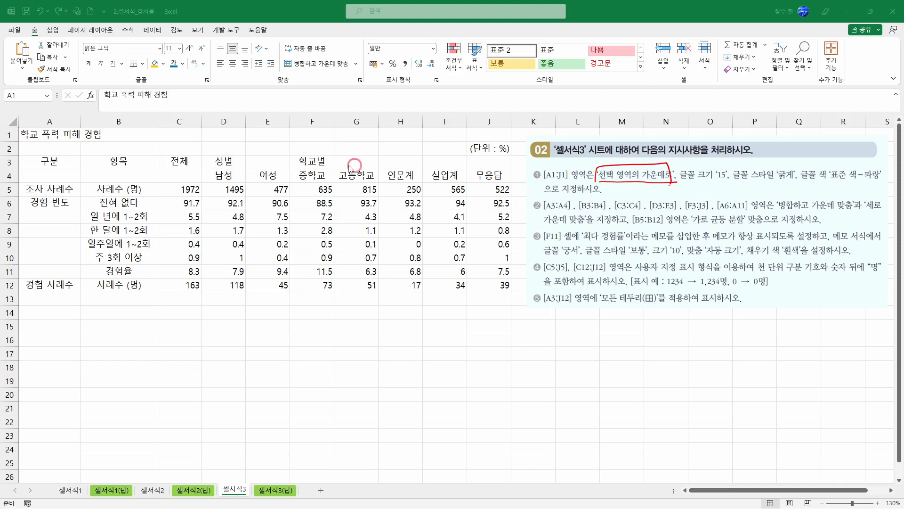
pyautogui.doubleClick(71, 135)
pyautogui.moveTo(40, 135); pyautogui.dragTo(480, 143)
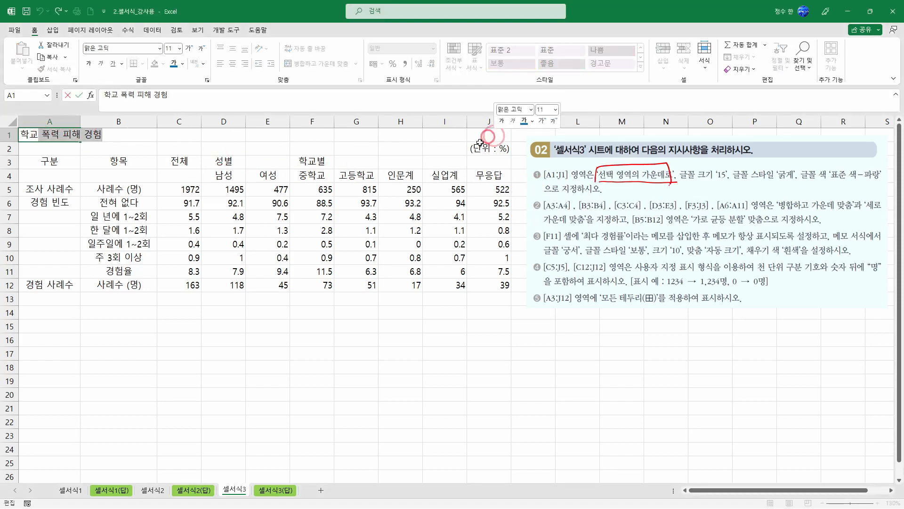
pyautogui.press('Escape')
# Set the horizontal alignment of the title range A1:J1 on 셀서식3 to center across selection (선택 영역의 가운데로)
pyautogui.moveTo(47, 134); pyautogui.dragTo(486, 132)
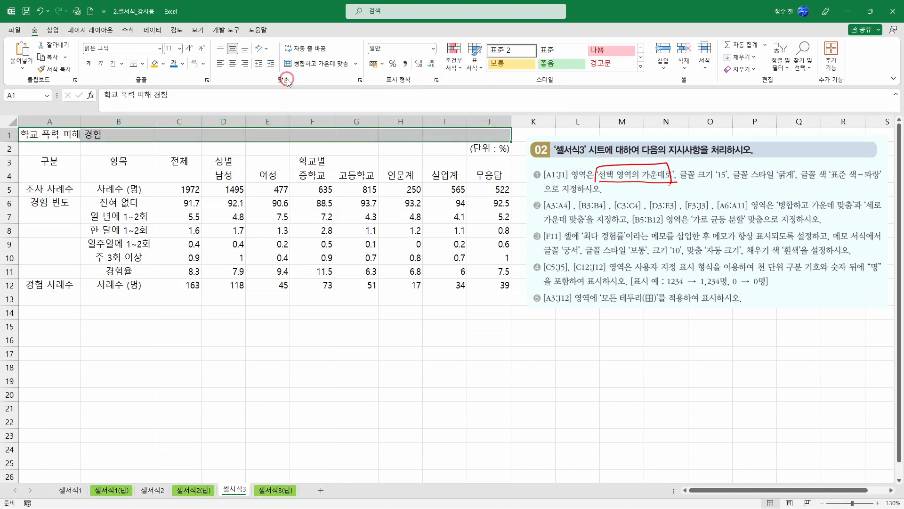
pyautogui.rightClick(335, 131)
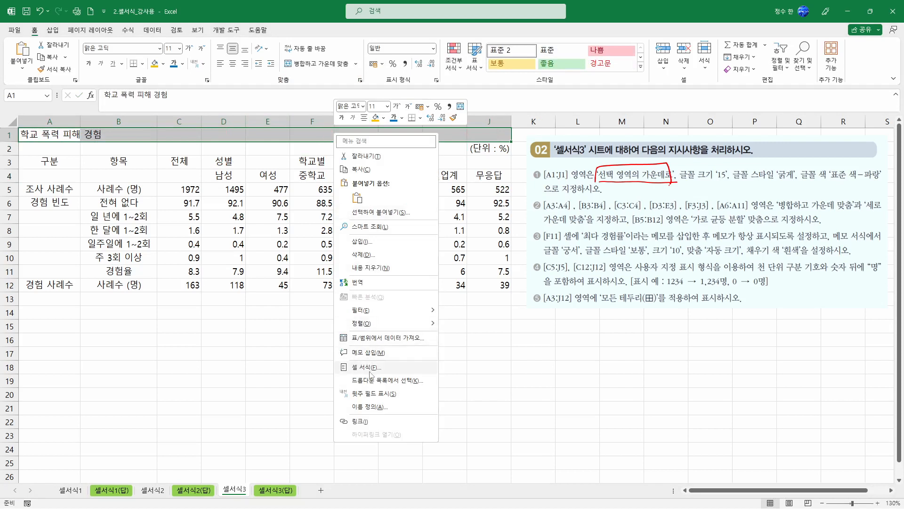
pyautogui.click(316, 78)
pyautogui.click(364, 83)
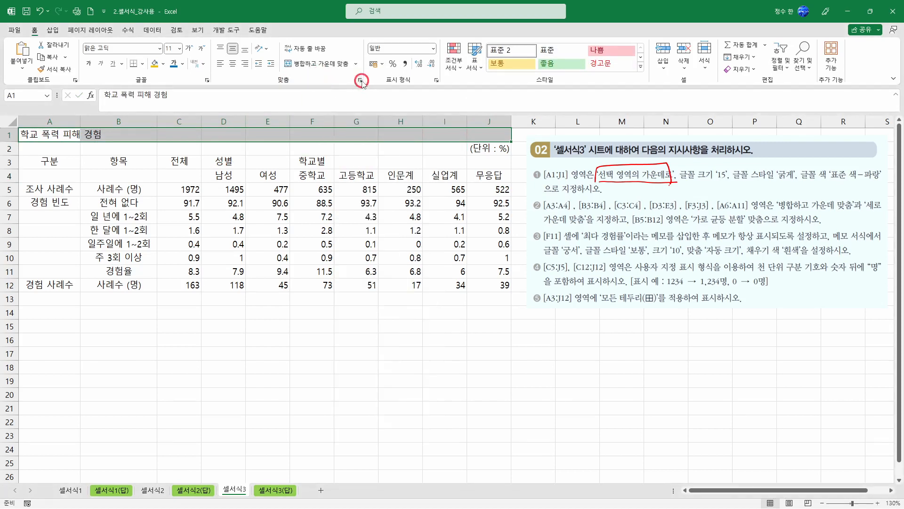
pyautogui.click(273, 166)
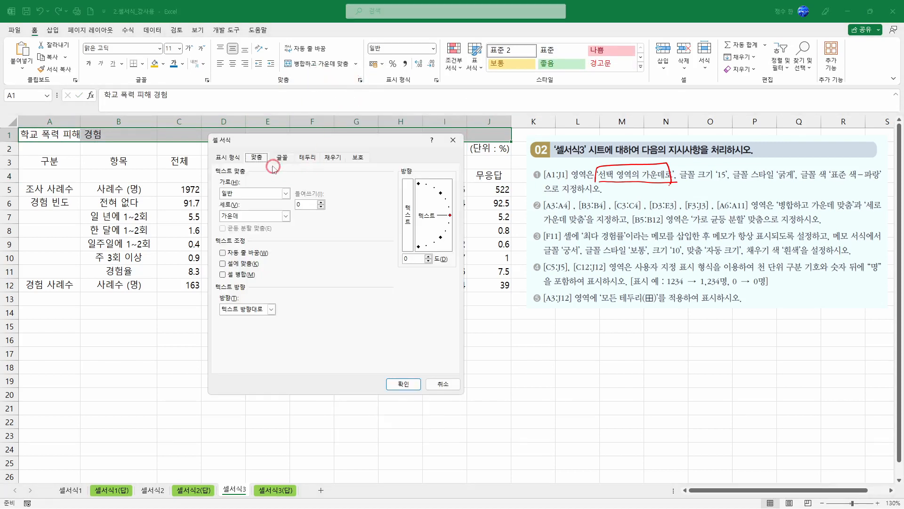
pyautogui.click(244, 193)
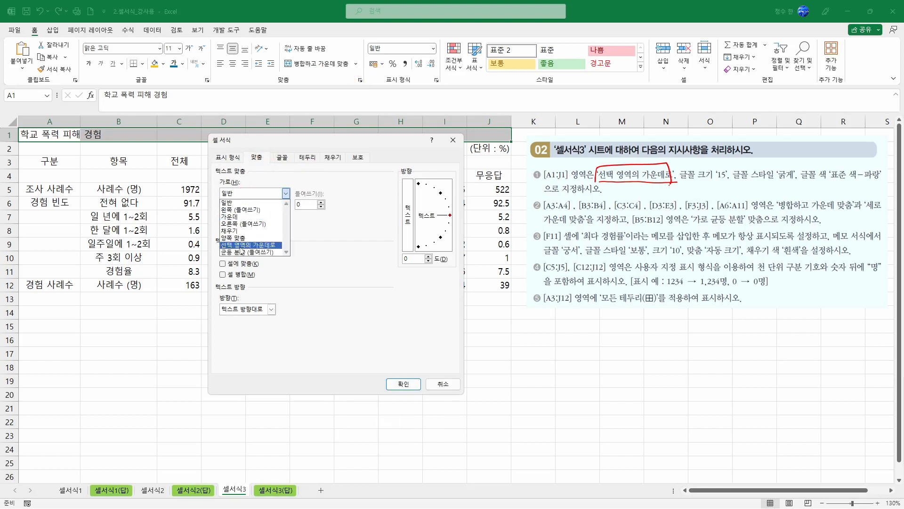
pyautogui.click(241, 245)
pyautogui.click(411, 387)
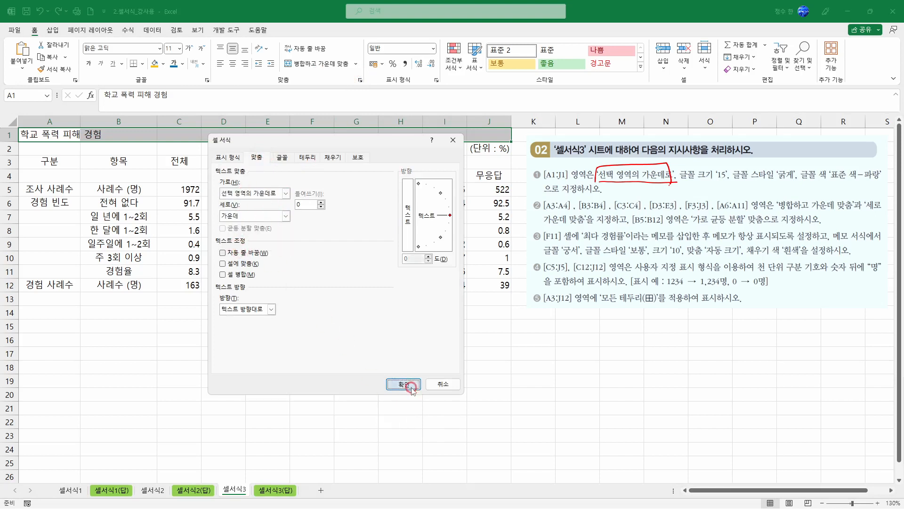
pyautogui.click(64, 133)
pyautogui.click(119, 135)
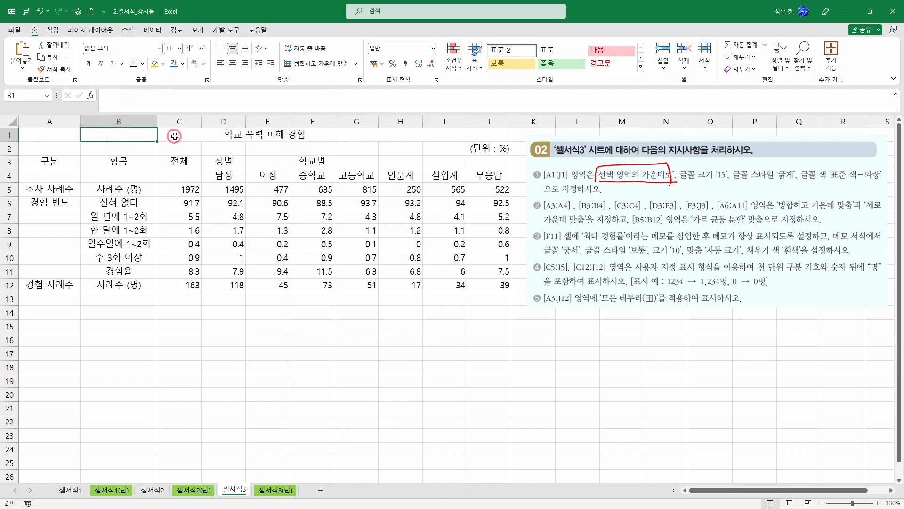
# Format the title range A1:J1 with font size 15, bold, and the standard color blue (표준 색 파랑)
pyautogui.moveTo(52, 138); pyautogui.dragTo(496, 122)
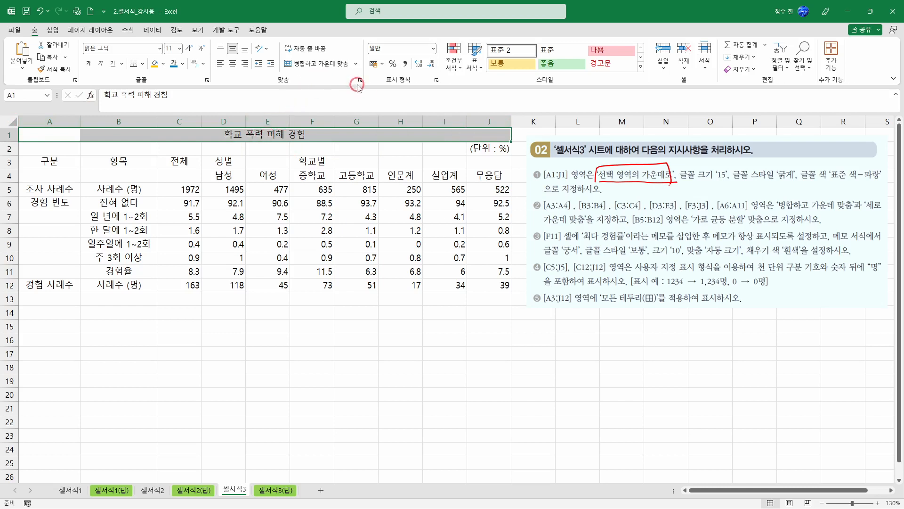
pyautogui.click(360, 81)
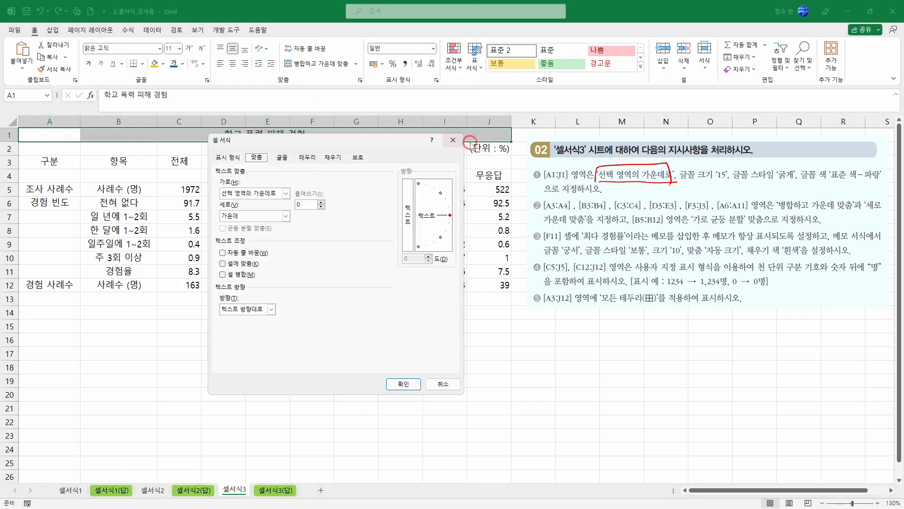
pyautogui.click(403, 383)
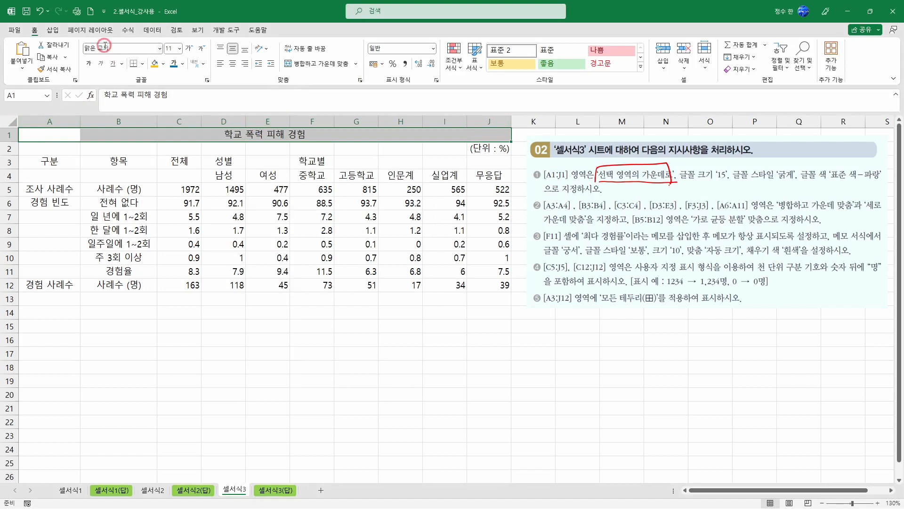
pyautogui.click(171, 48)
pyautogui.press('Return')
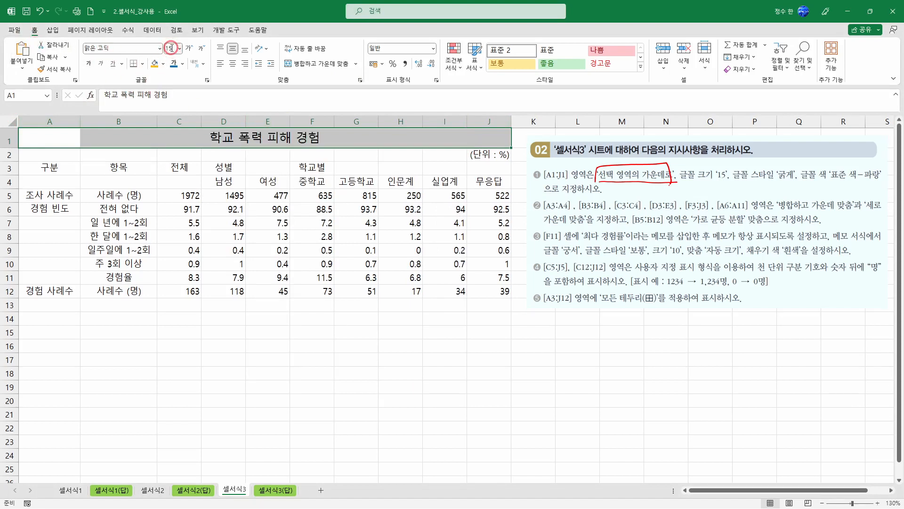
pyautogui.click(89, 64)
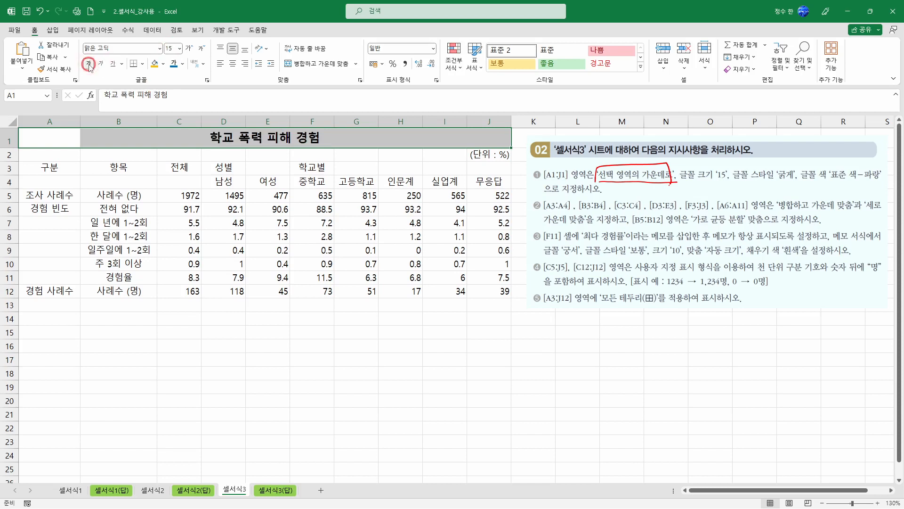
pyautogui.click(163, 64)
pyautogui.click(183, 64)
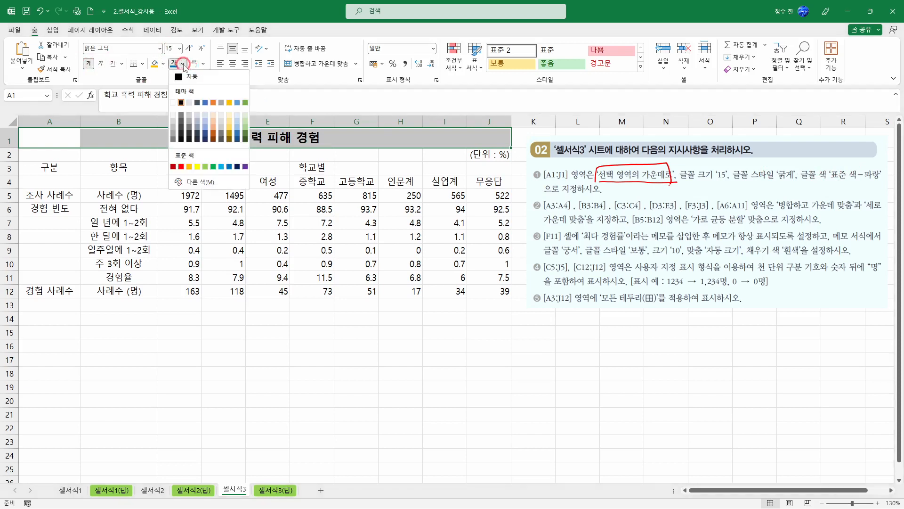
pyautogui.click(229, 167)
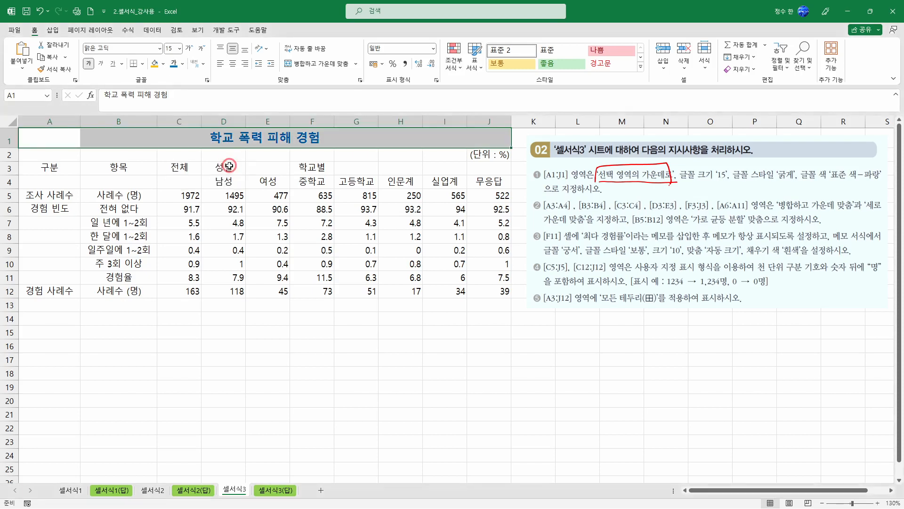
pyautogui.press('Escape')
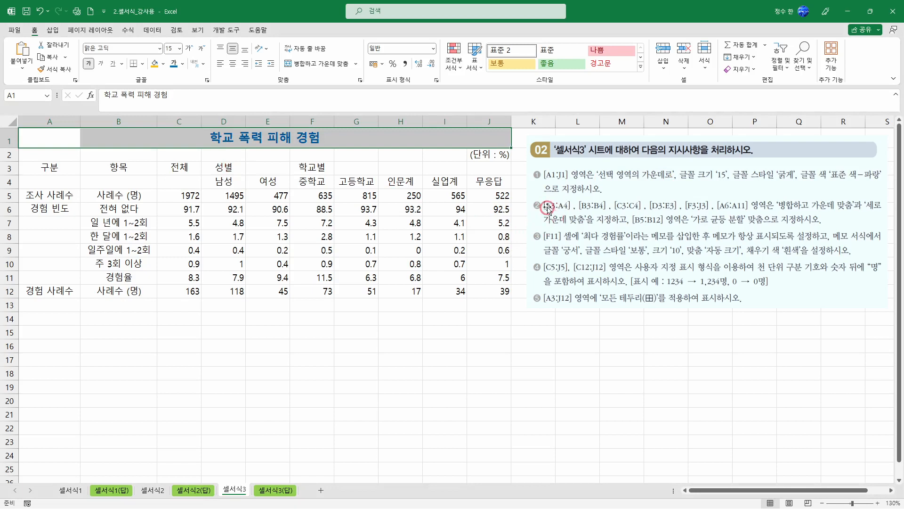
pyautogui.moveTo(53, 169)
pyautogui.mouseDown()
pyautogui.moveTo(67, 168)
pyautogui.moveTo(65, 178)
pyautogui.mouseUp()
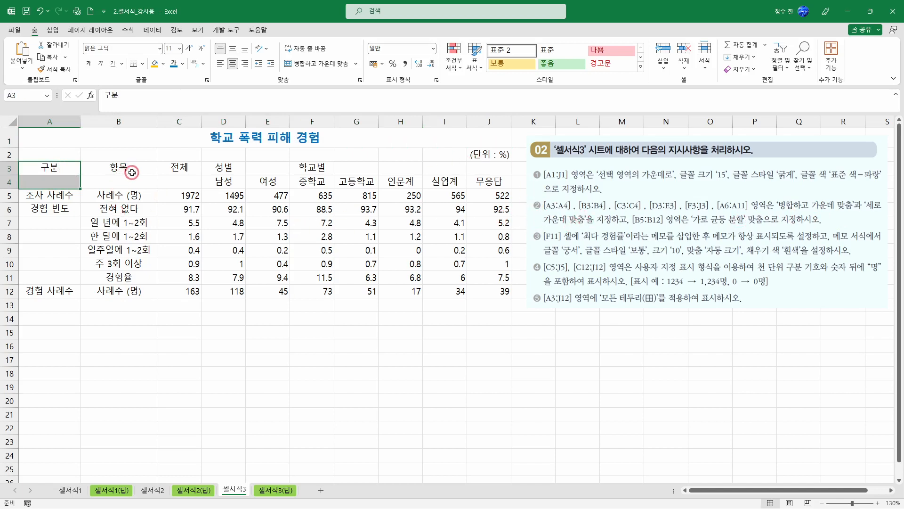
pyautogui.keyDown('ctrl'); pyautogui.click(113, 170); pyautogui.keyUp('ctrl')
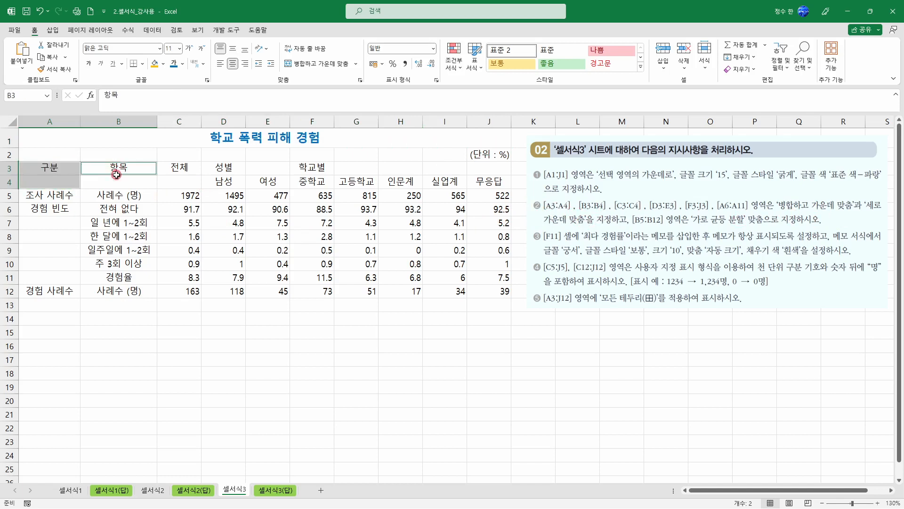
pyautogui.moveTo(116, 175); pyautogui.dragTo(117, 177)
pyautogui.moveTo(188, 169)
pyautogui.mouseDown()
pyautogui.moveTo(191, 180)
pyautogui.moveTo(262, 160)
pyautogui.moveTo(232, 178)
pyautogui.mouseUp()
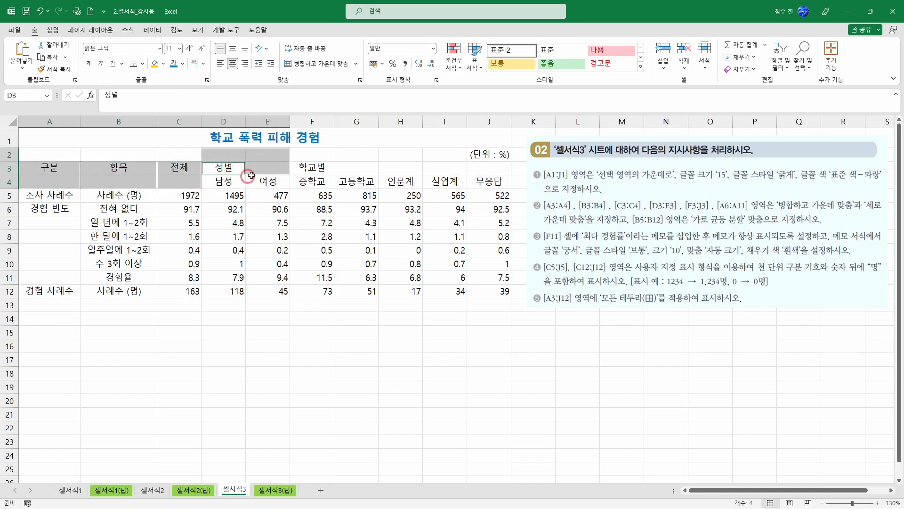
# Merge and center A3:A4, B3:B4, C3:C4, D3:E3, F3:J3 and A6:A11, and align them vertically to the middle
pyautogui.moveTo(55, 170); pyautogui.dragTo(61, 179)
pyautogui.moveTo(126, 171); pyautogui.dragTo(174, 178)
pyautogui.moveTo(232, 170); pyautogui.dragTo(496, 171)
pyautogui.moveTo(68, 208); pyautogui.dragTo(66, 278)
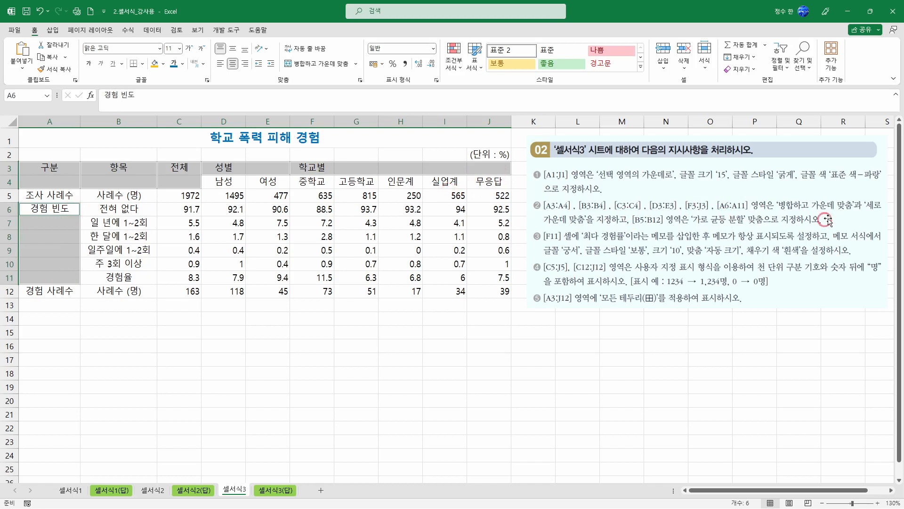
pyautogui.click(315, 63)
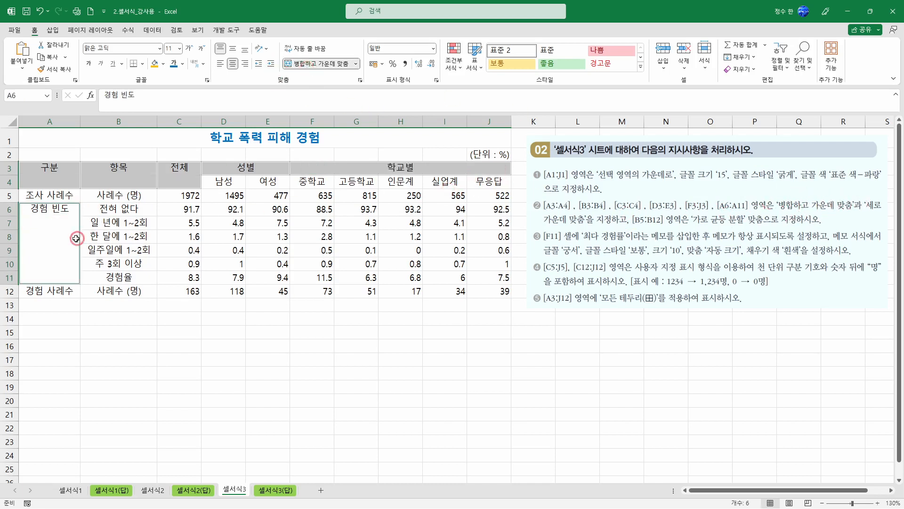
pyautogui.click(232, 52)
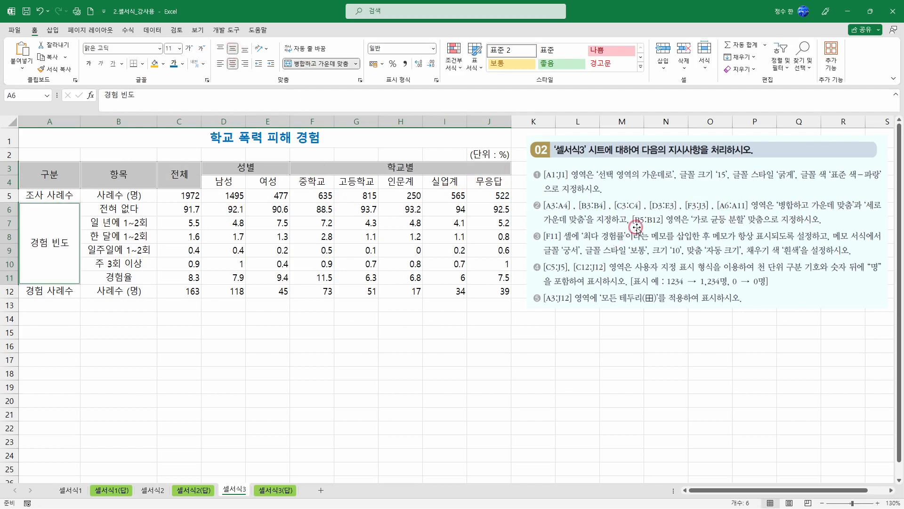
# Set the horizontal alignment of B5:B12 to distributed with indent (균등 분할 (들여쓰기))
pyautogui.moveTo(120, 196); pyautogui.dragTo(121, 291)
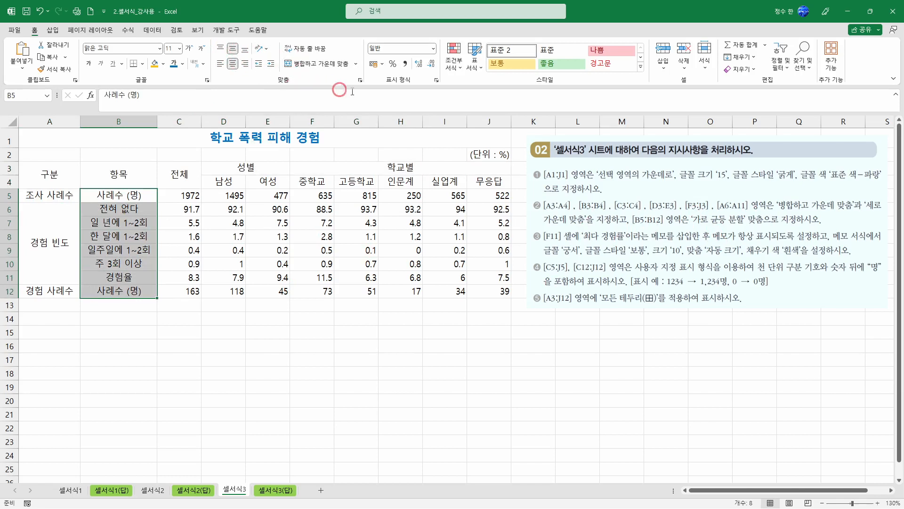
pyautogui.rightClick(136, 194)
pyautogui.click(195, 427)
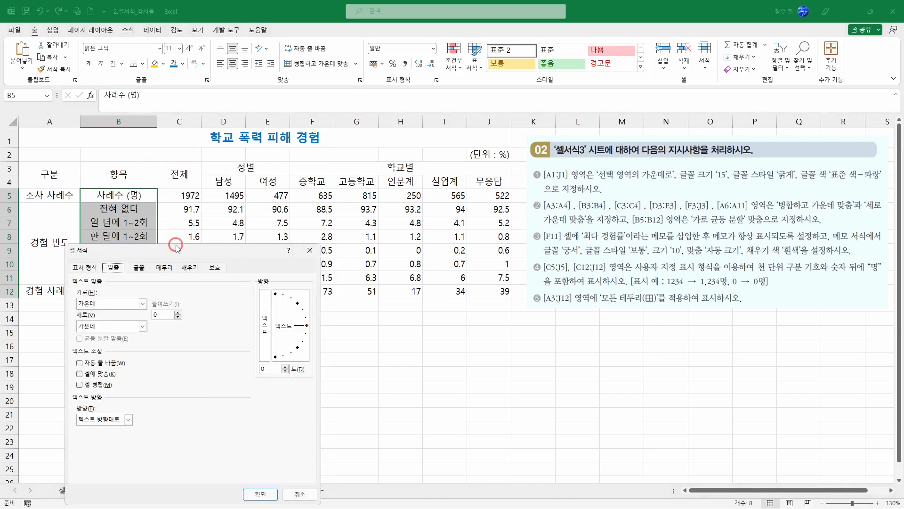
pyautogui.moveTo(177, 239); pyautogui.dragTo(344, 153)
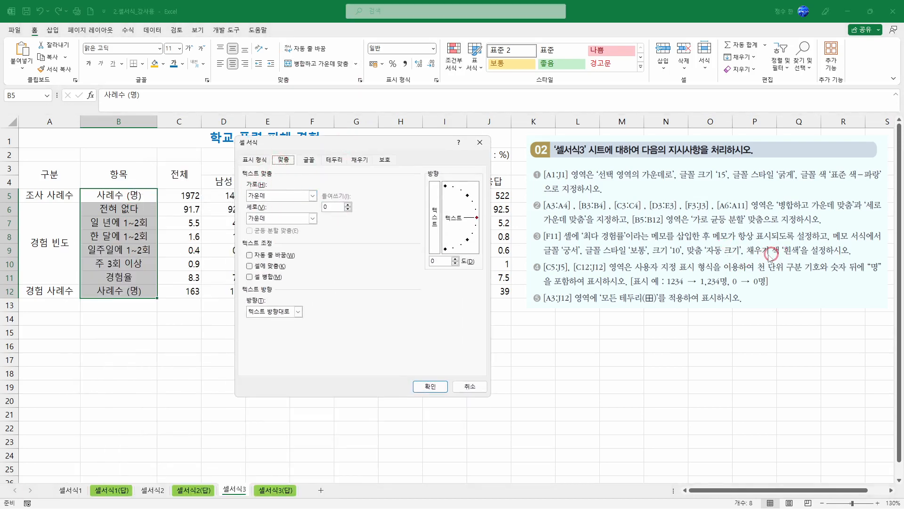
pyautogui.click(274, 195)
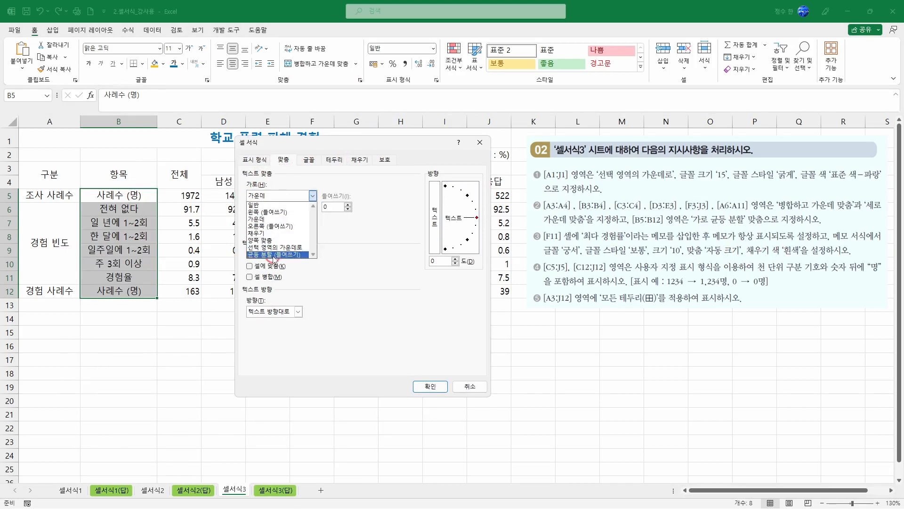
pyautogui.click(274, 254)
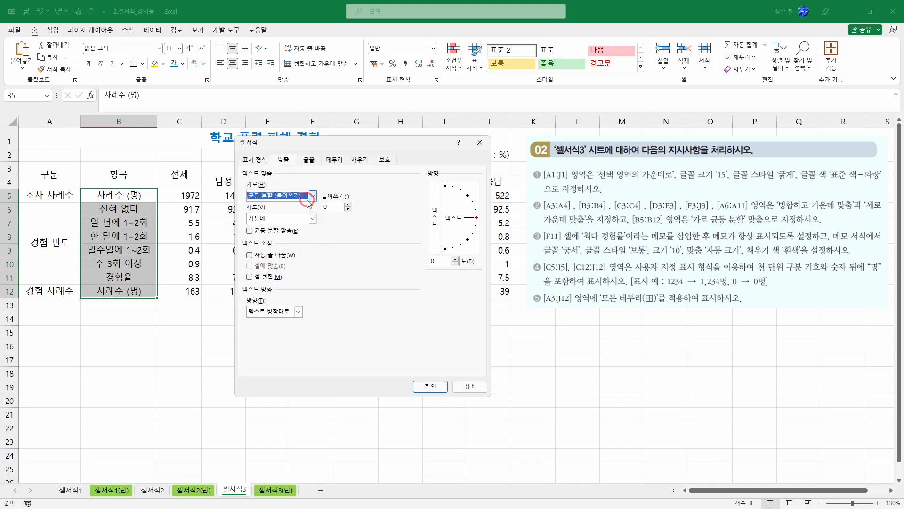
pyautogui.click(258, 196)
pyautogui.click(285, 254)
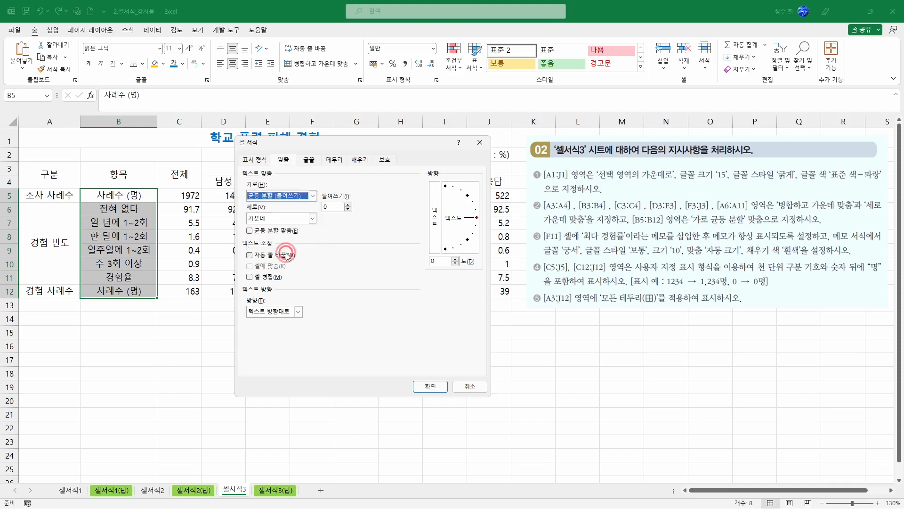
pyautogui.click(430, 387)
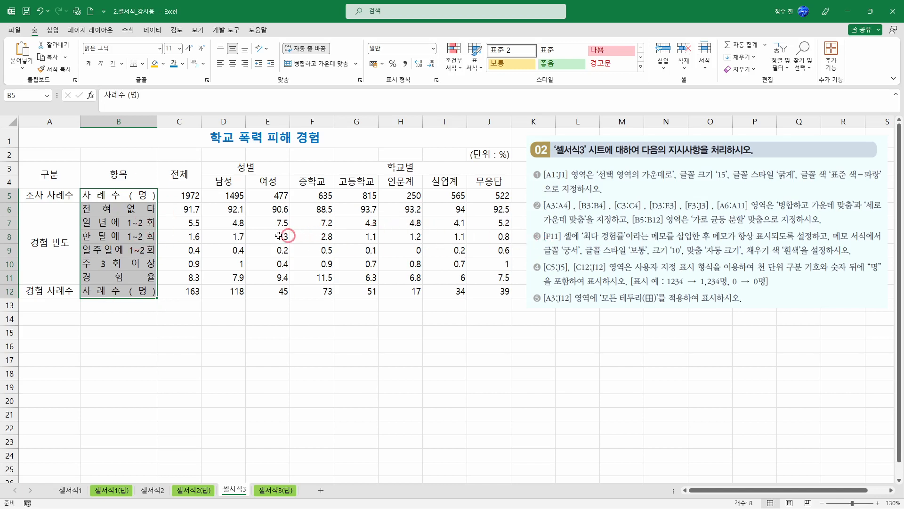
# Insert a memo reading "최다 경험률" in cell F11 and set it to be always displayed
pyautogui.click(328, 276)
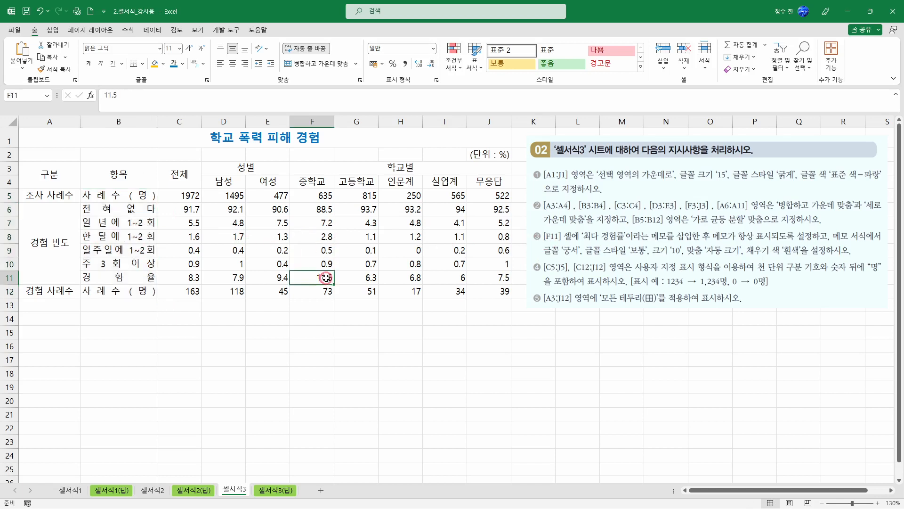
pyautogui.rightClick(327, 277)
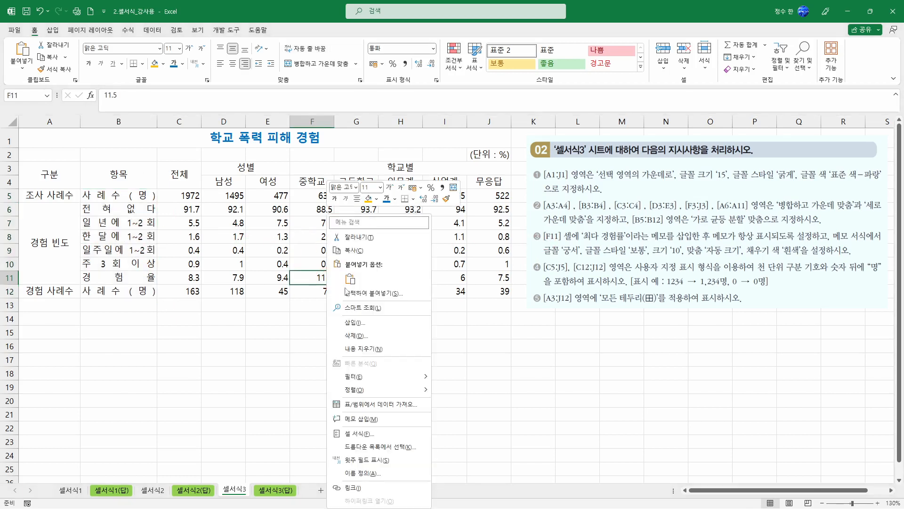
pyautogui.click(375, 421)
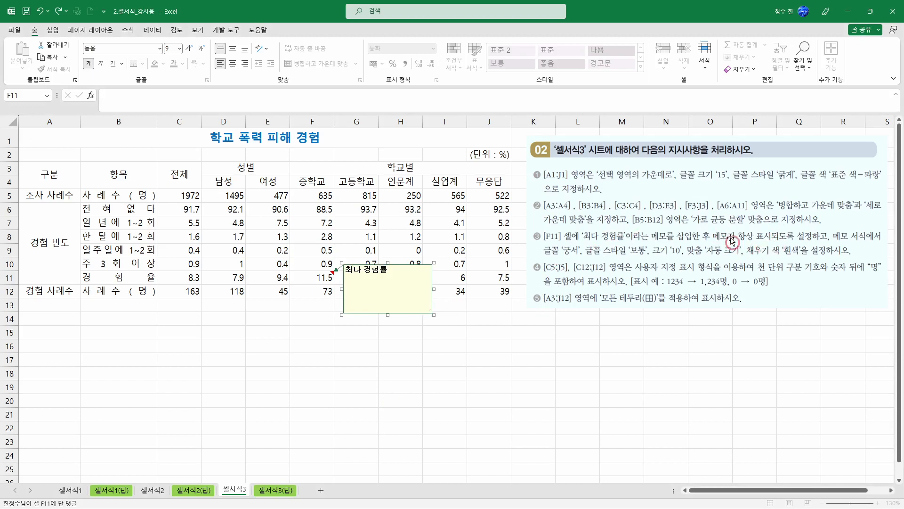
pyautogui.click(316, 276)
pyautogui.rightClick(316, 276)
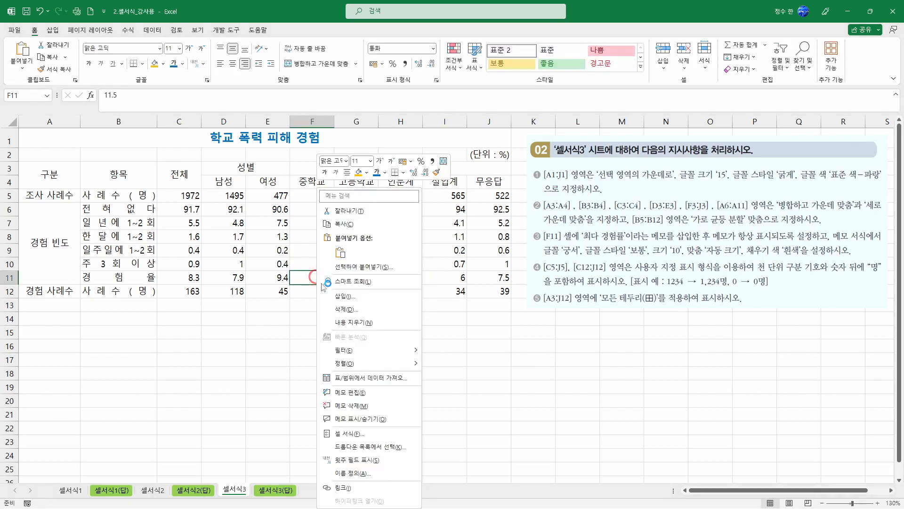
pyautogui.click(354, 419)
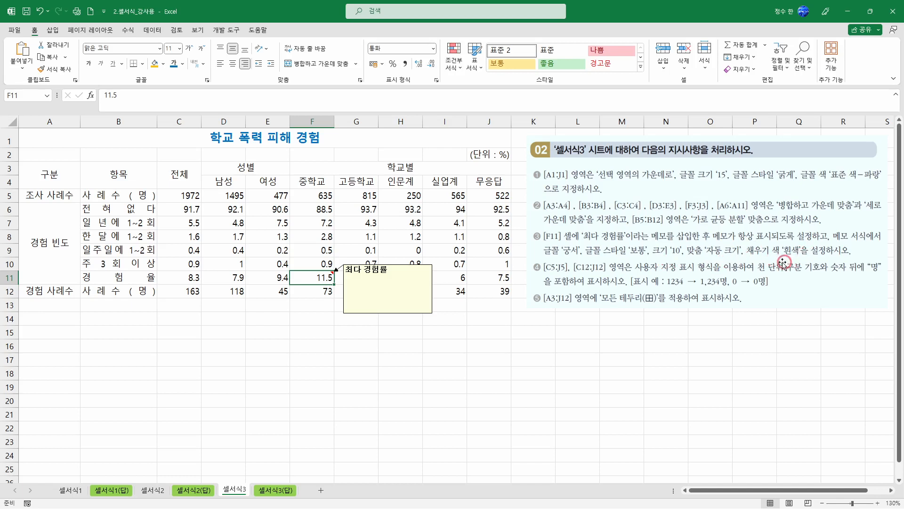
# Open the format settings of the F11 memo and turn on automatic sizing (자동 크기)
pyautogui.click(432, 288)
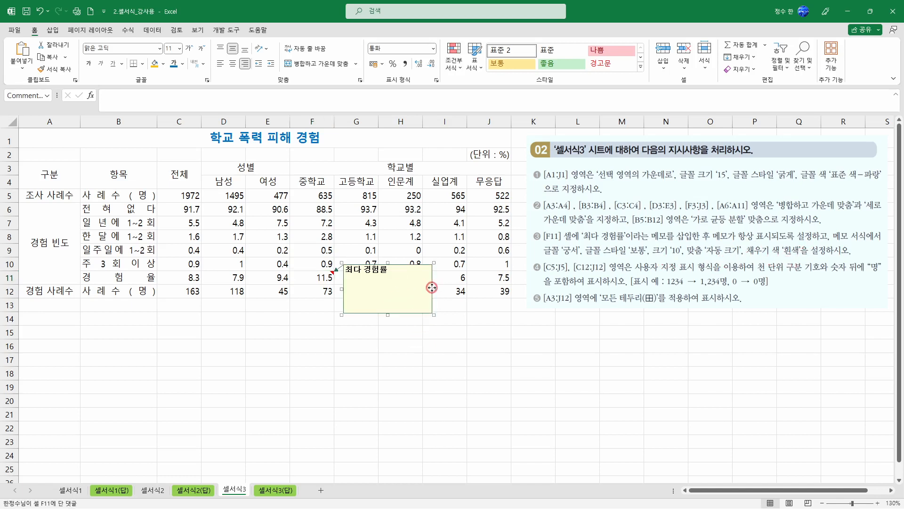
pyautogui.rightClick(433, 289)
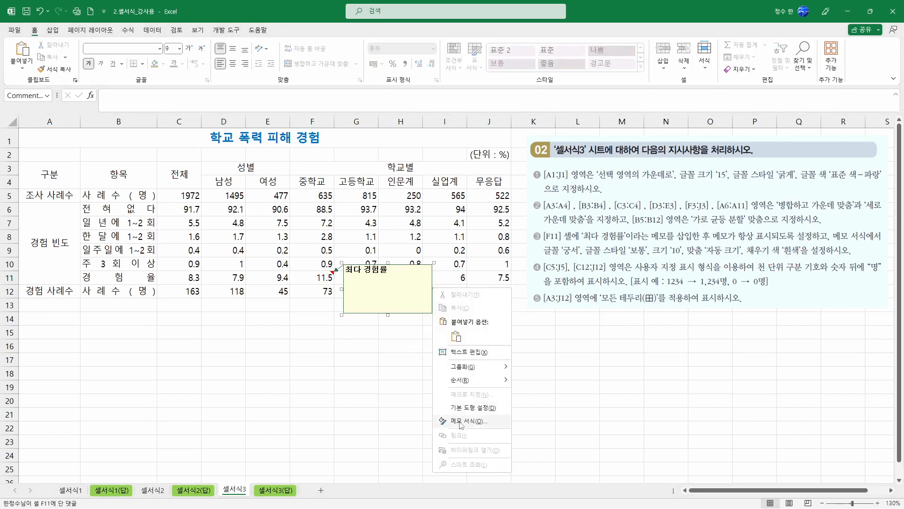
pyautogui.click(473, 424)
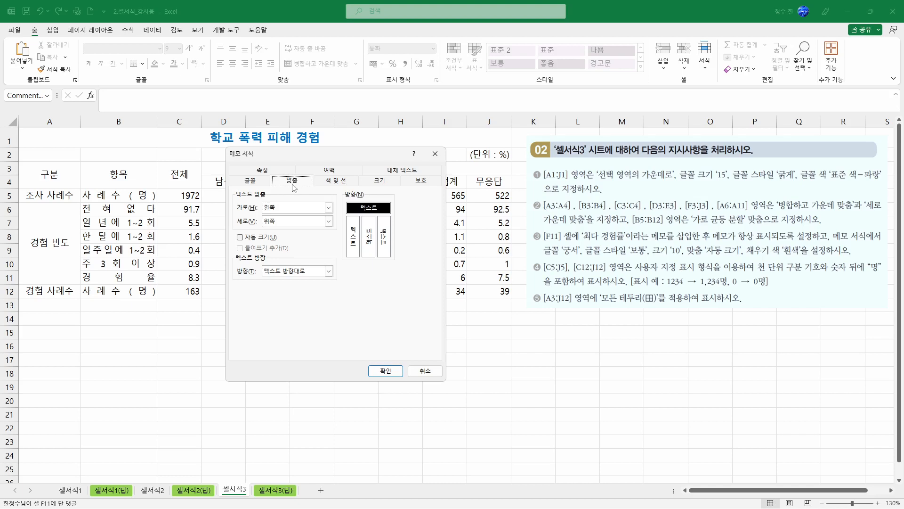
pyautogui.click(261, 239)
# Set the memo's font to 궁서 with regular style (보통) and size 10
pyautogui.click(258, 181)
pyautogui.click(289, 206)
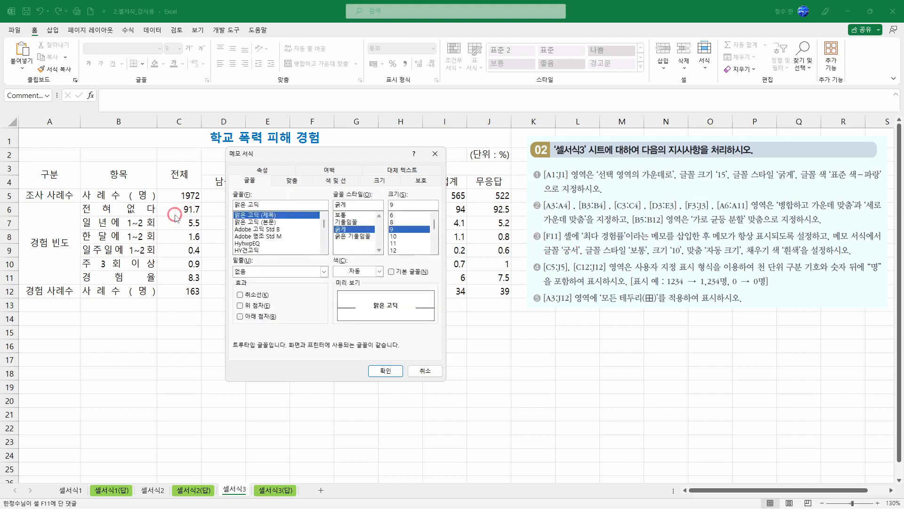
pyautogui.press('BackSpace')
pyautogui.press('BackSpace')
pyautogui.press('BackSpace')
pyautogui.write('궁서')
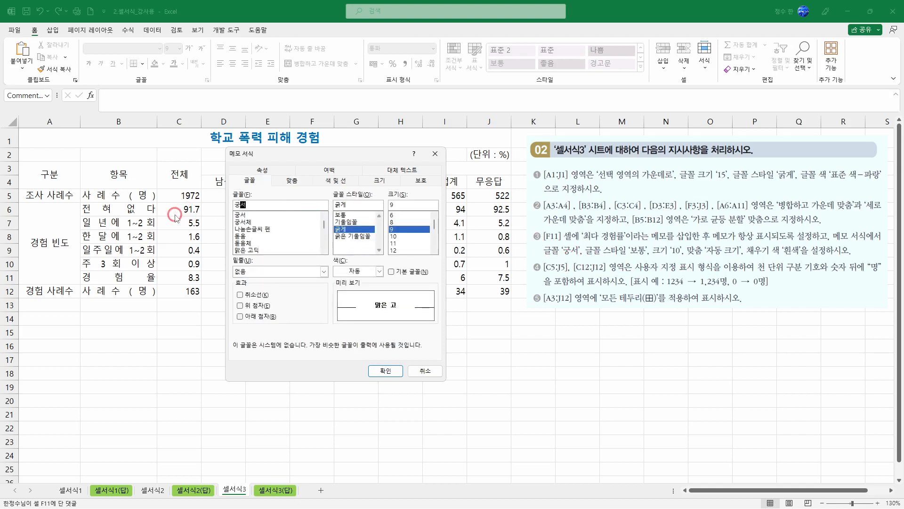
pyautogui.click(344, 216)
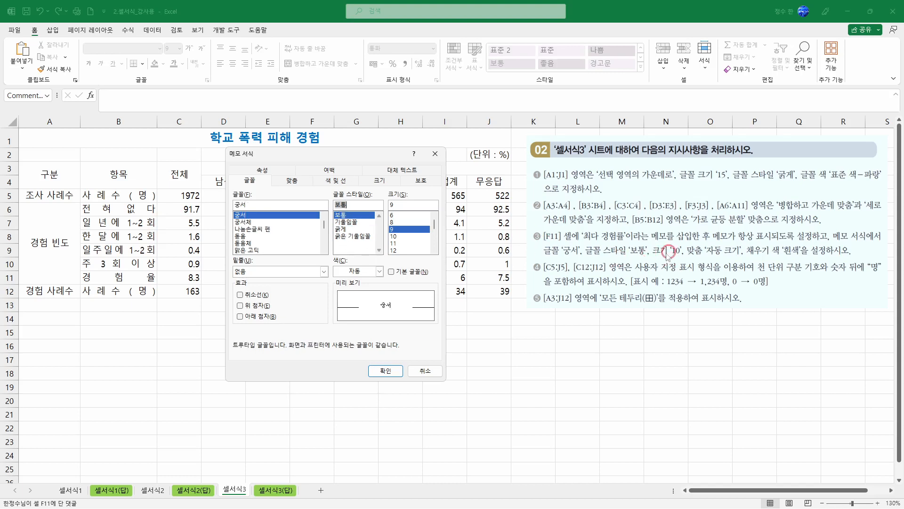
pyautogui.click(402, 237)
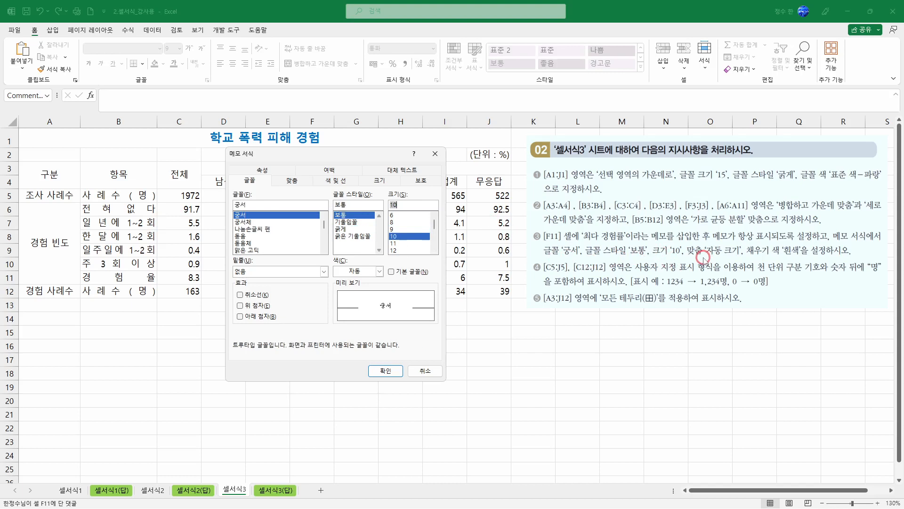
# Set the memo's fill color to white and apply the memo formatting
pyautogui.click(306, 184)
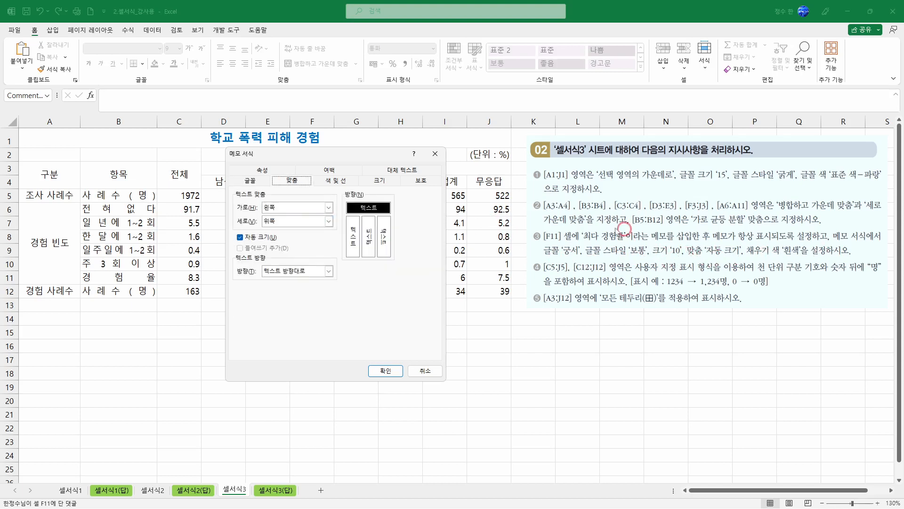
pyautogui.click(336, 181)
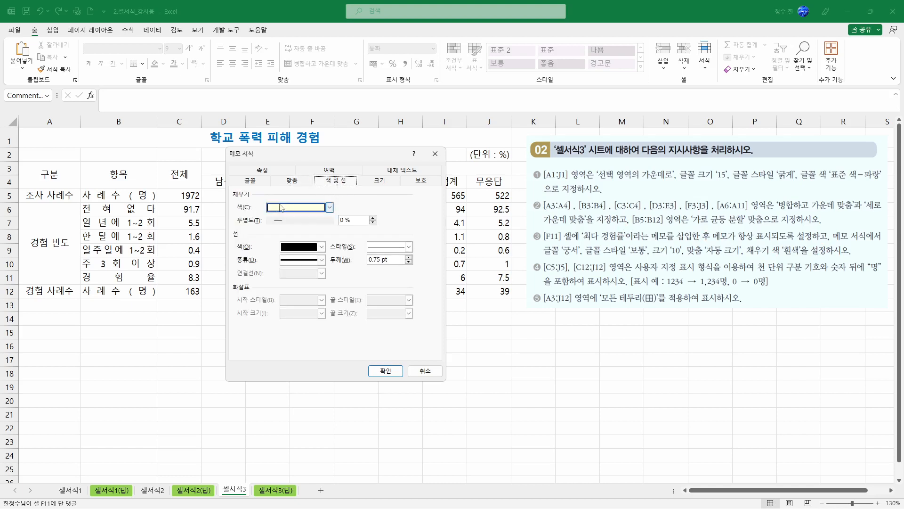
pyautogui.click(330, 207)
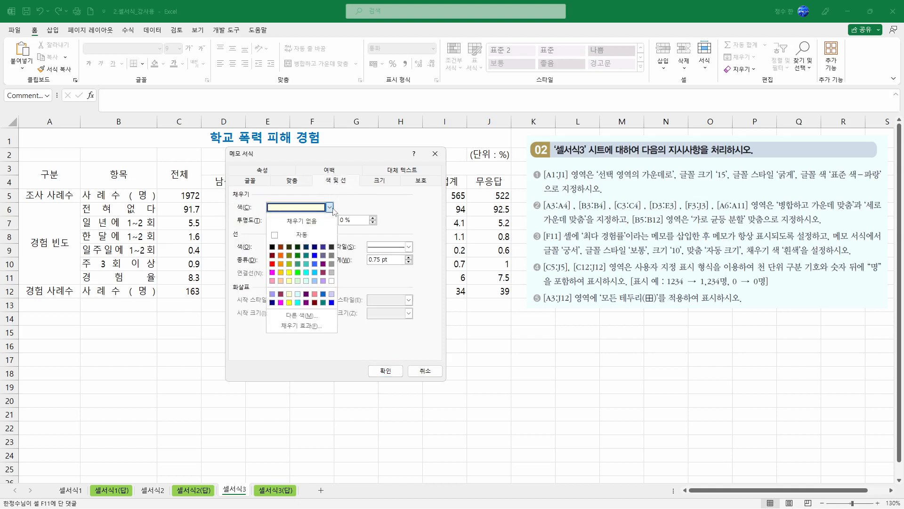
pyautogui.click(279, 236)
pyautogui.click(291, 207)
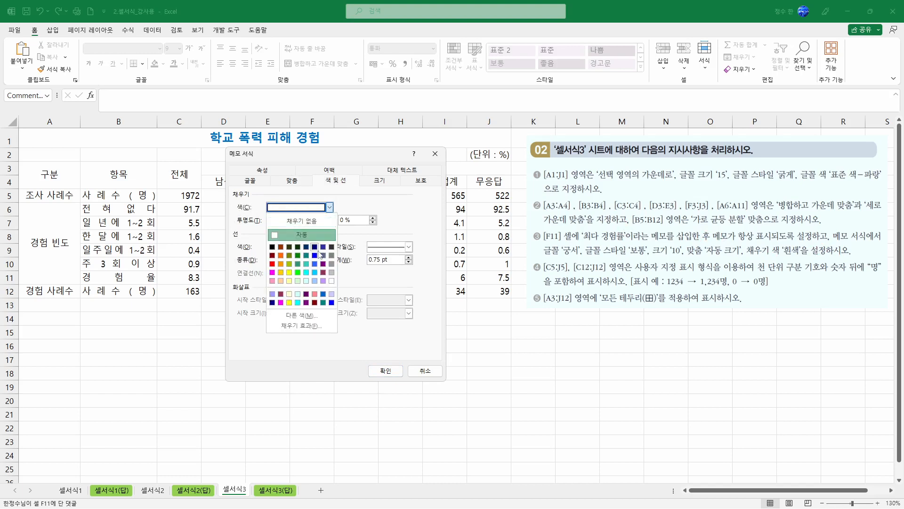
pyautogui.click(332, 282)
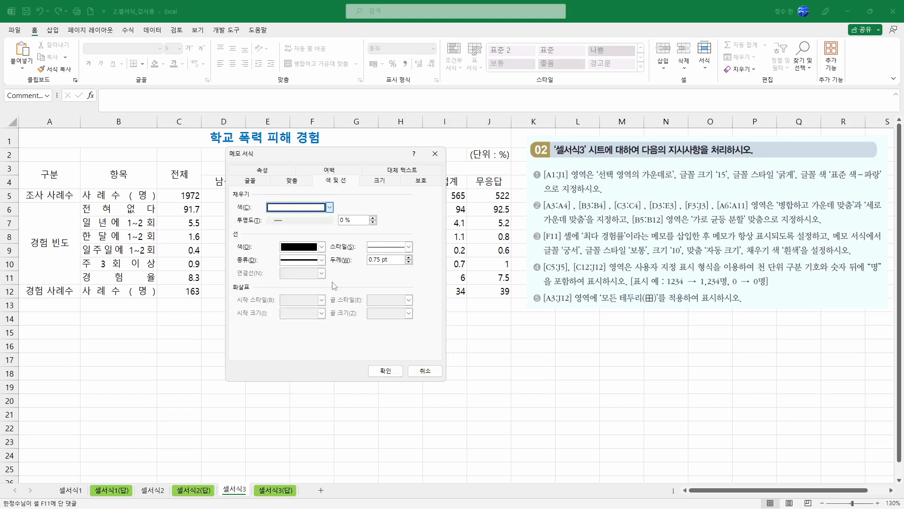
pyautogui.click(387, 376)
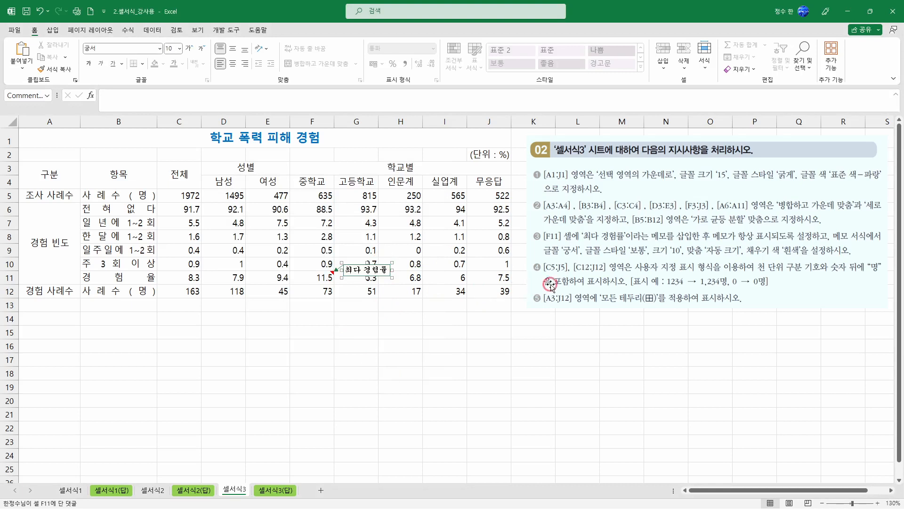
# Apply the custom number format #,##0"명" to the ranges C5:J5 and C12:J12
pyautogui.moveTo(194, 199); pyautogui.dragTo(501, 196)
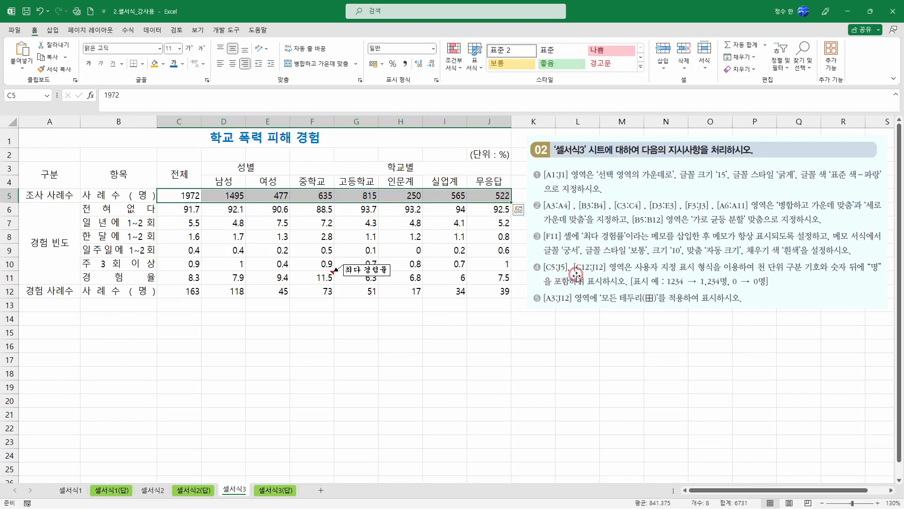
pyautogui.moveTo(186, 292); pyautogui.dragTo(500, 289)
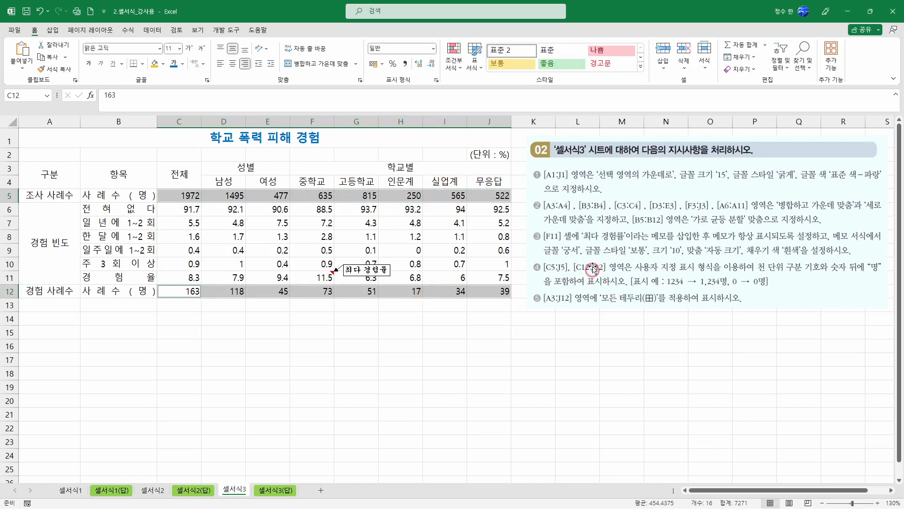
pyautogui.rightClick(269, 195)
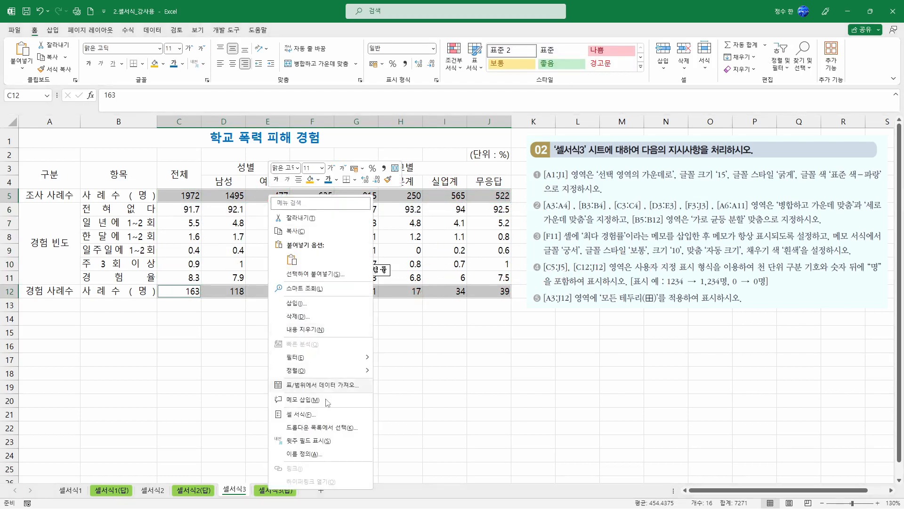
pyautogui.click(320, 414)
pyautogui.click(211, 268)
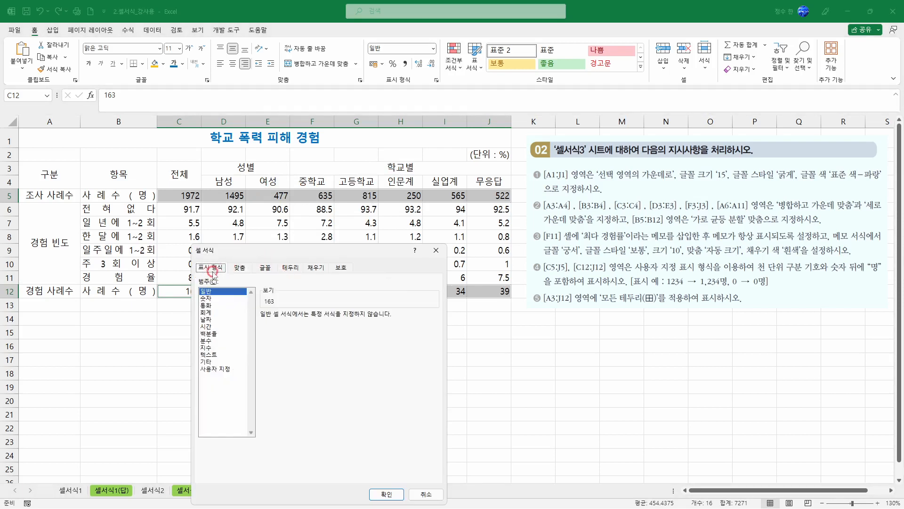
pyautogui.moveTo(250, 253); pyautogui.dragTo(221, 141)
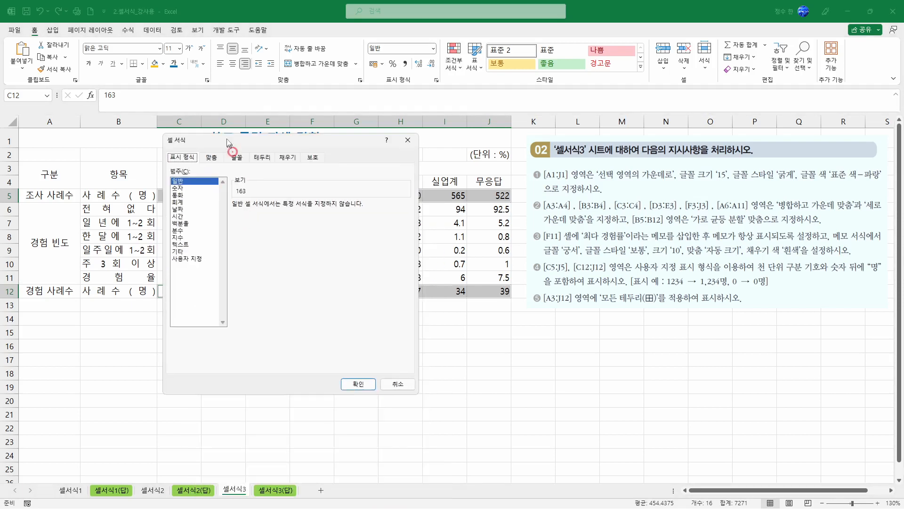
pyautogui.click(188, 259)
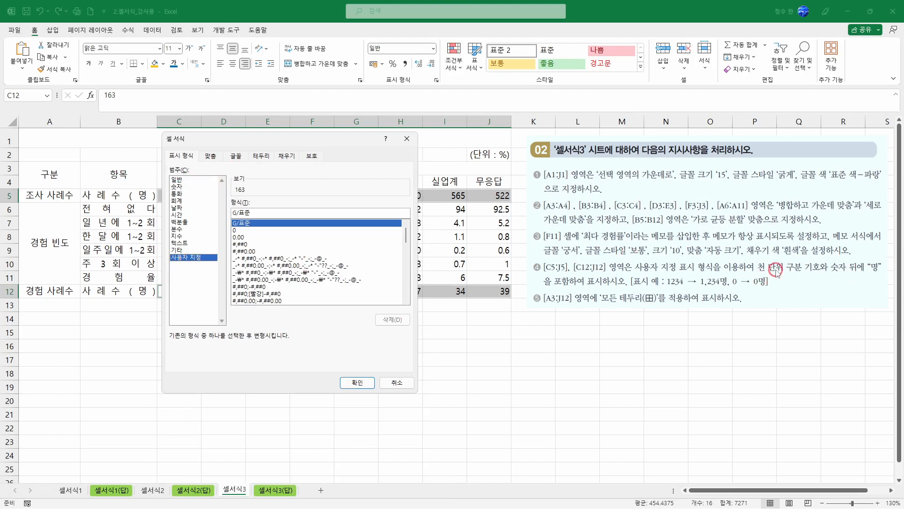
pyautogui.click(241, 244)
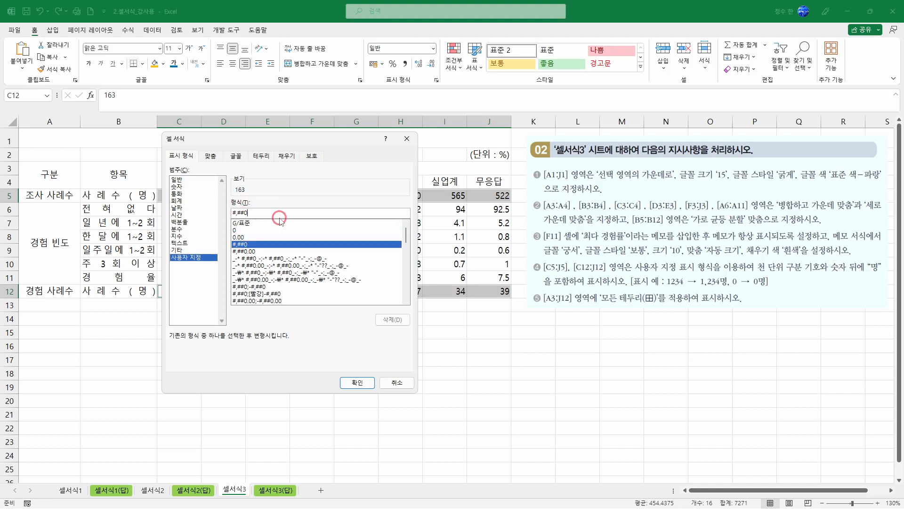
pyautogui.write('"명')
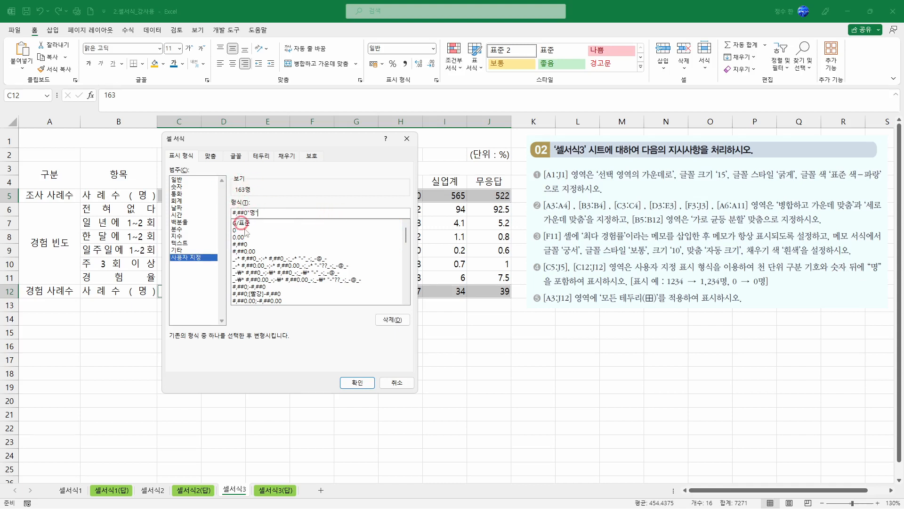
pyautogui.click(354, 382)
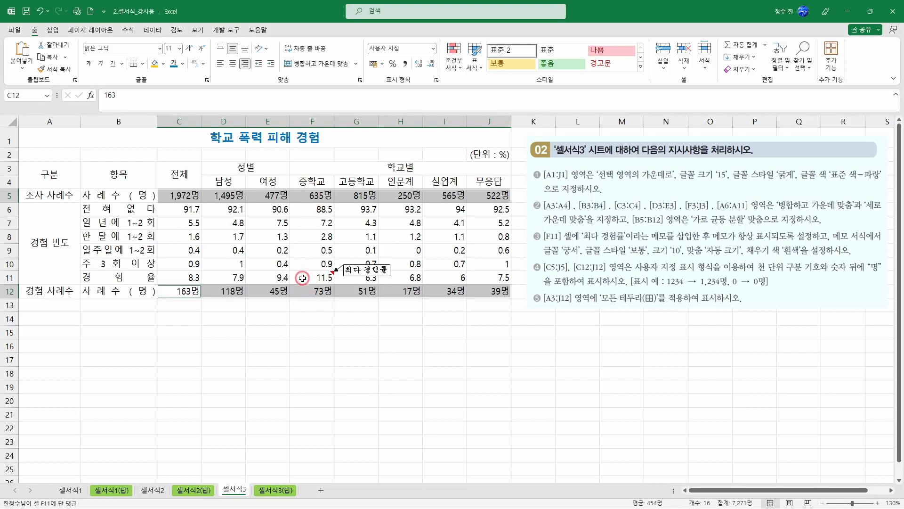
# Apply all borders (모든 테두리) to the range A3:J12
pyautogui.moveTo(47, 173); pyautogui.dragTo(438, 291)
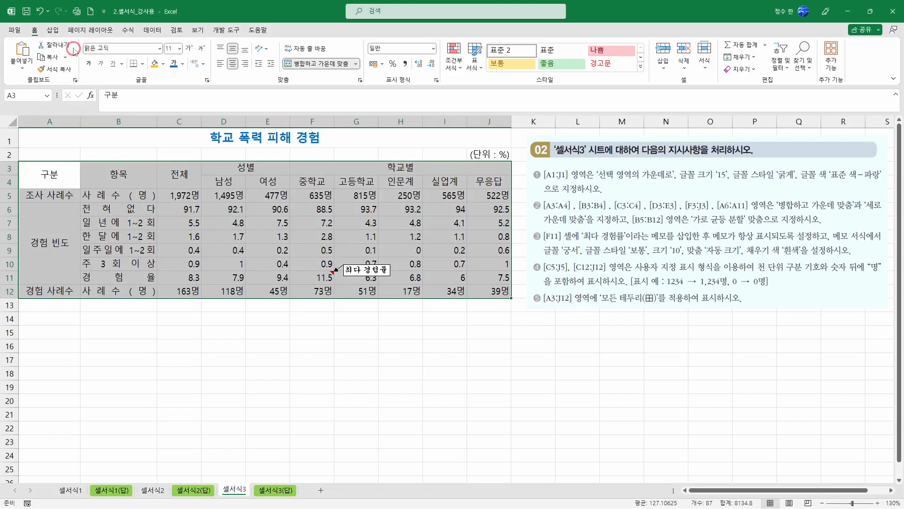
pyautogui.click(142, 64)
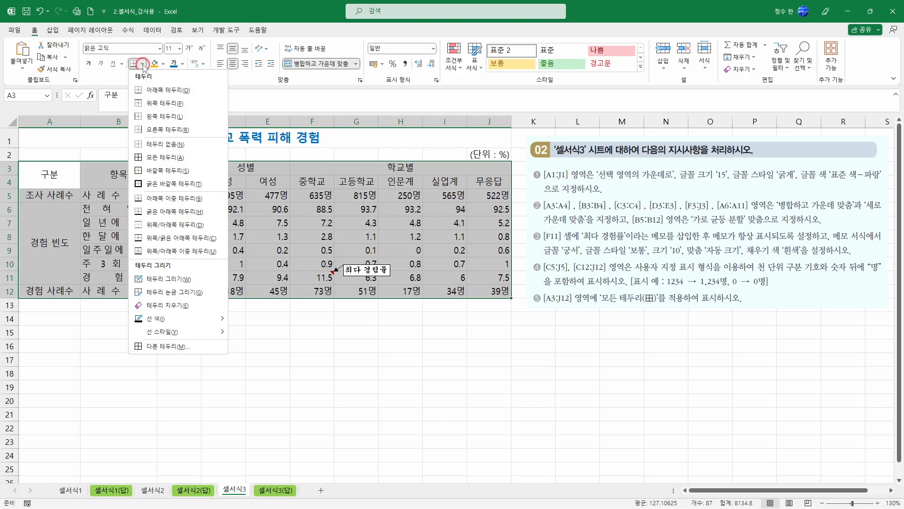
pyautogui.click(165, 157)
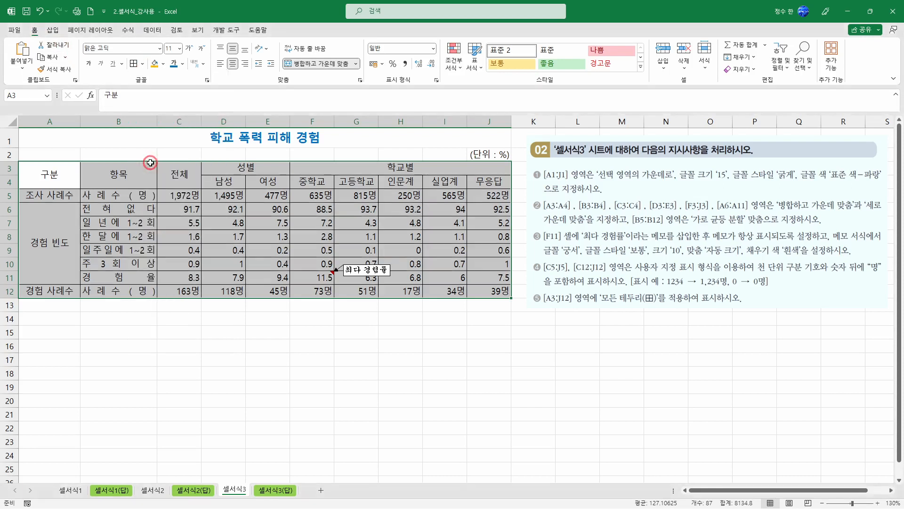
pyautogui.click(207, 137)
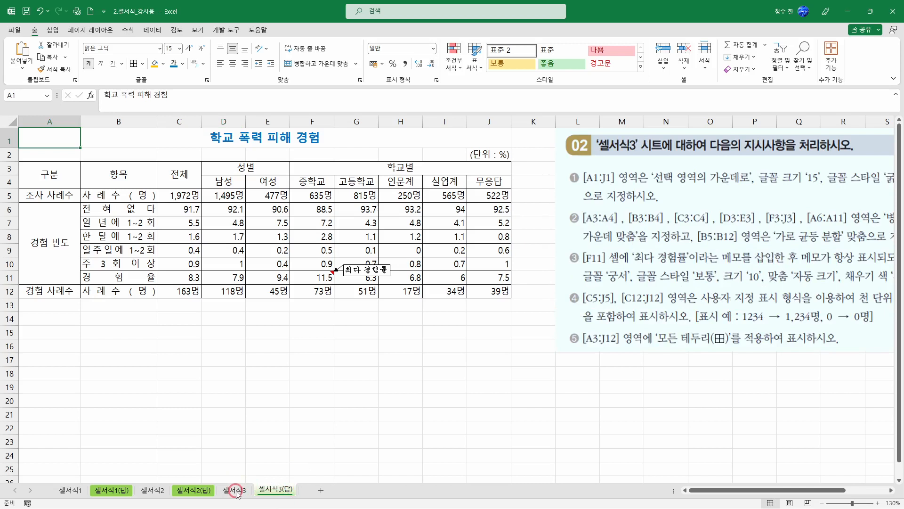
# Compare the 셀서식3 sheet with the answer sheet 셀서식3(답), including the title cell
pyautogui.click(266, 491)
pyautogui.click(232, 489)
pyautogui.click(267, 490)
pyautogui.click(234, 489)
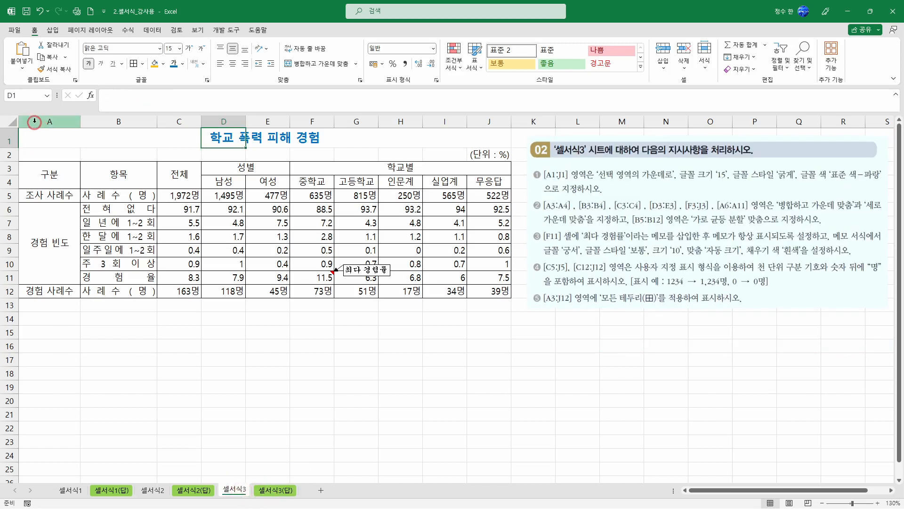
pyautogui.click(31, 140)
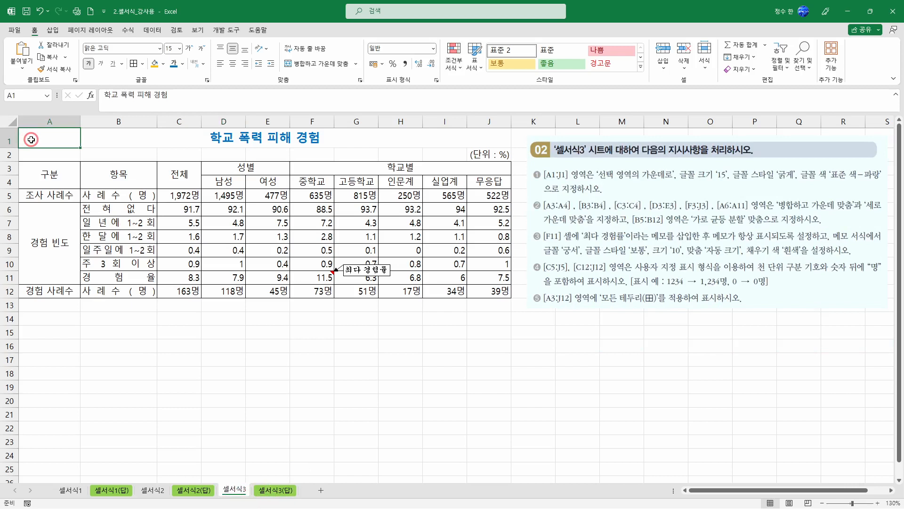